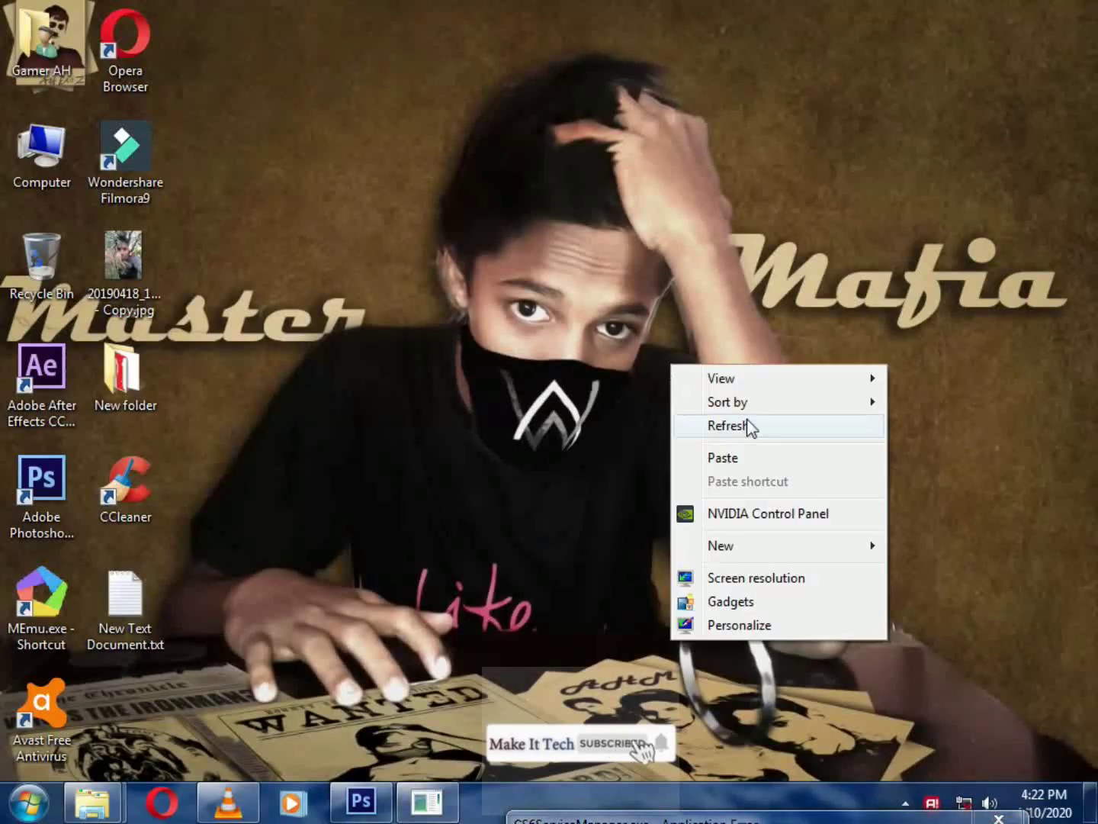
Step: Open Untitled-1.jpg through Camera Raw with a -100 post-crop vignette
key("ctrl+o")
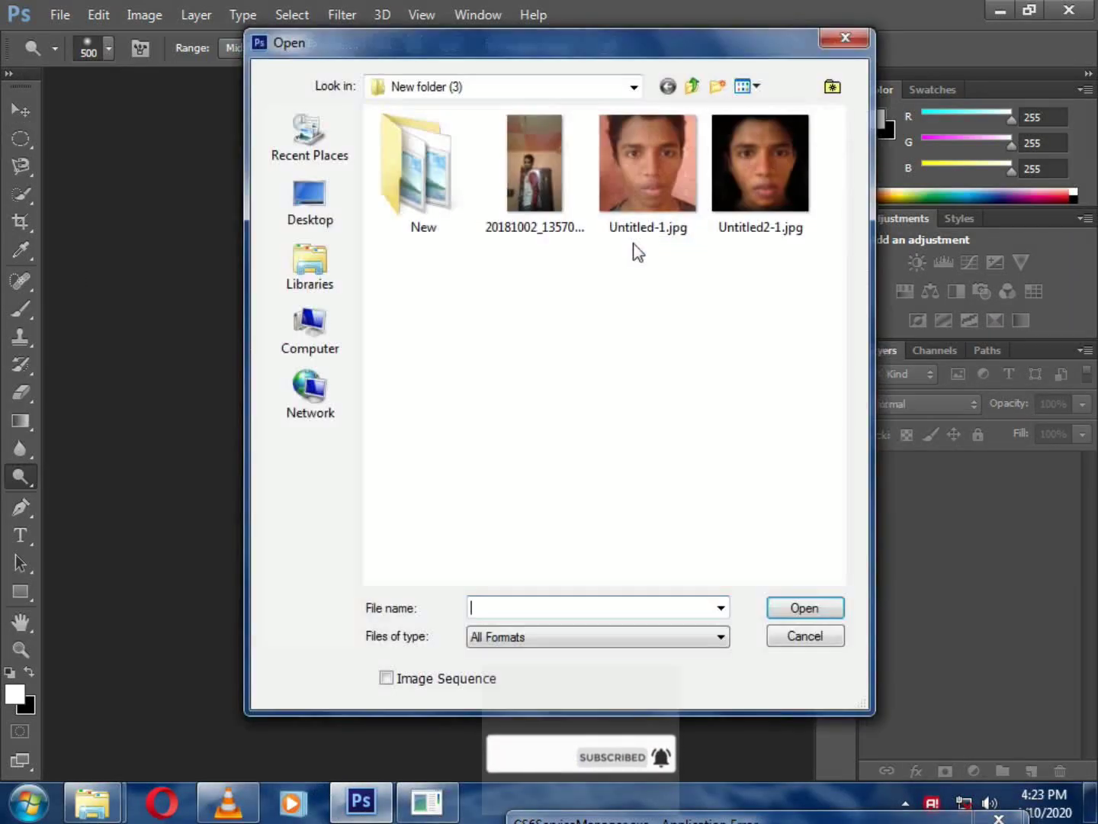
double_click(630, 190)
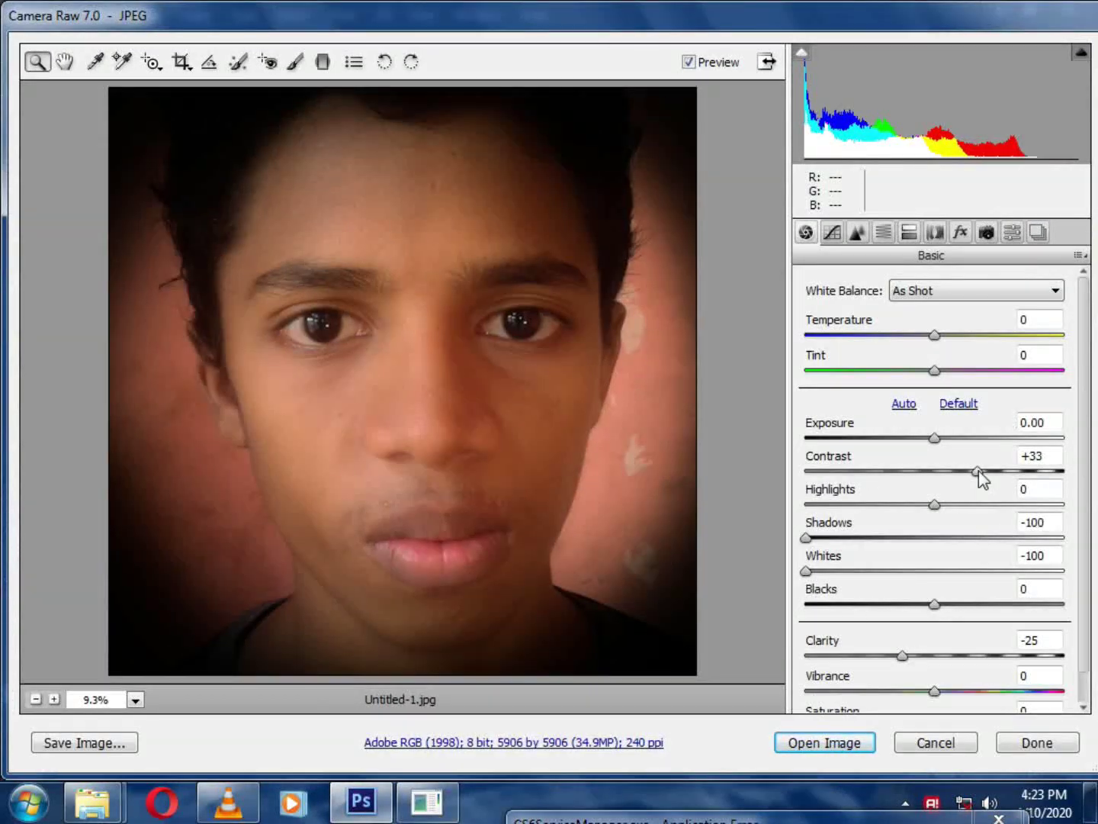
left_click(960, 232)
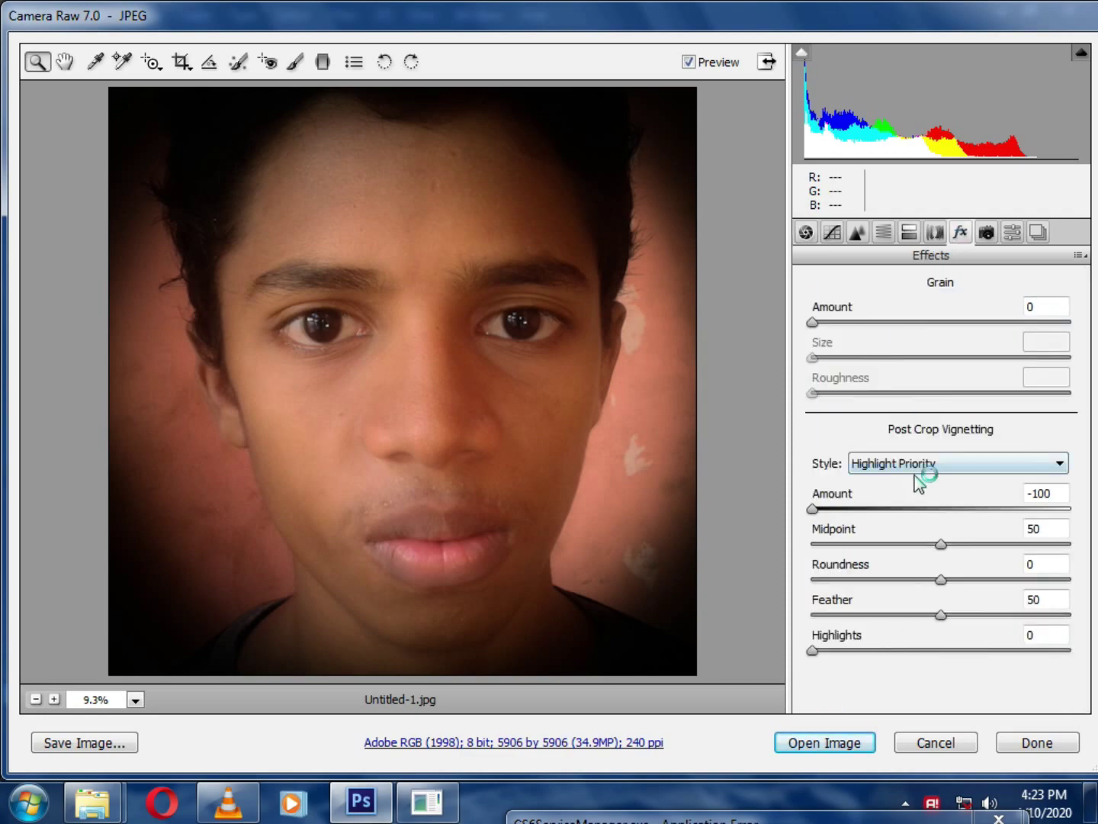
mouse_move(813, 509)
left_mouse_down()
mouse_move(956, 519)
mouse_move(739, 525)
left_mouse_up()
left_click(855, 751)
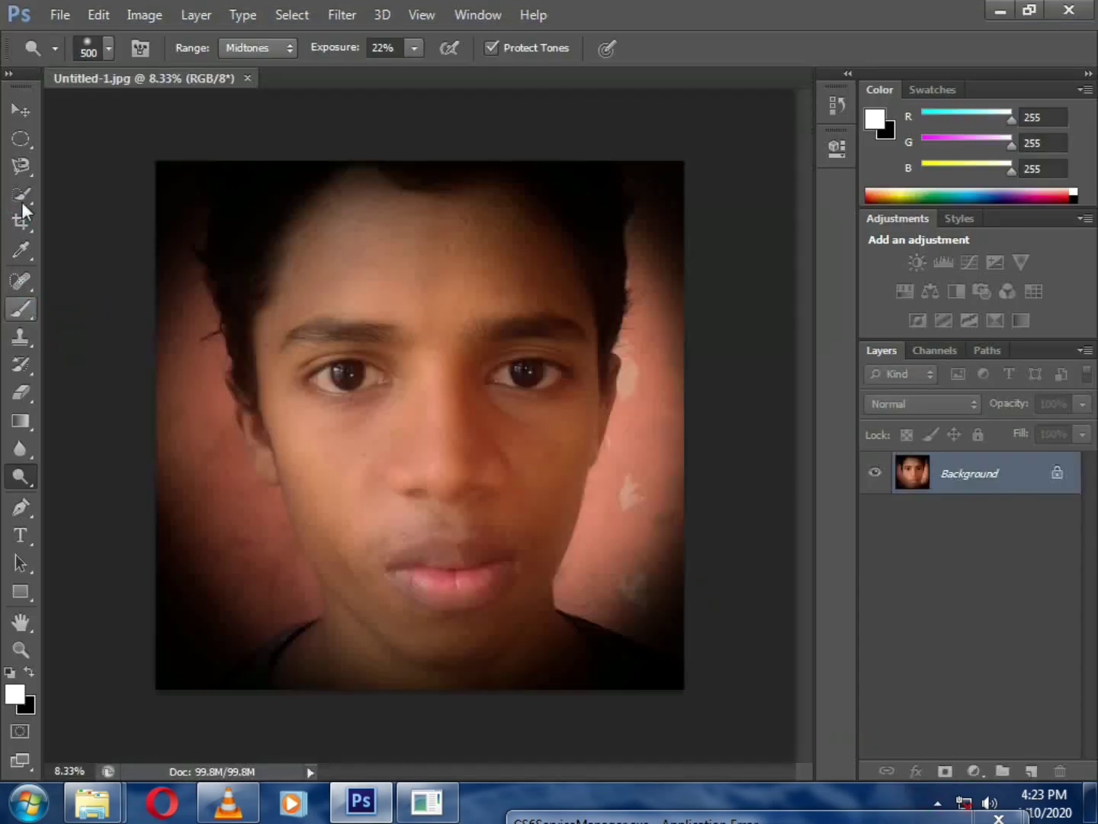
Step: Quick-select the pink background to the right of the face
left_click(21, 195)
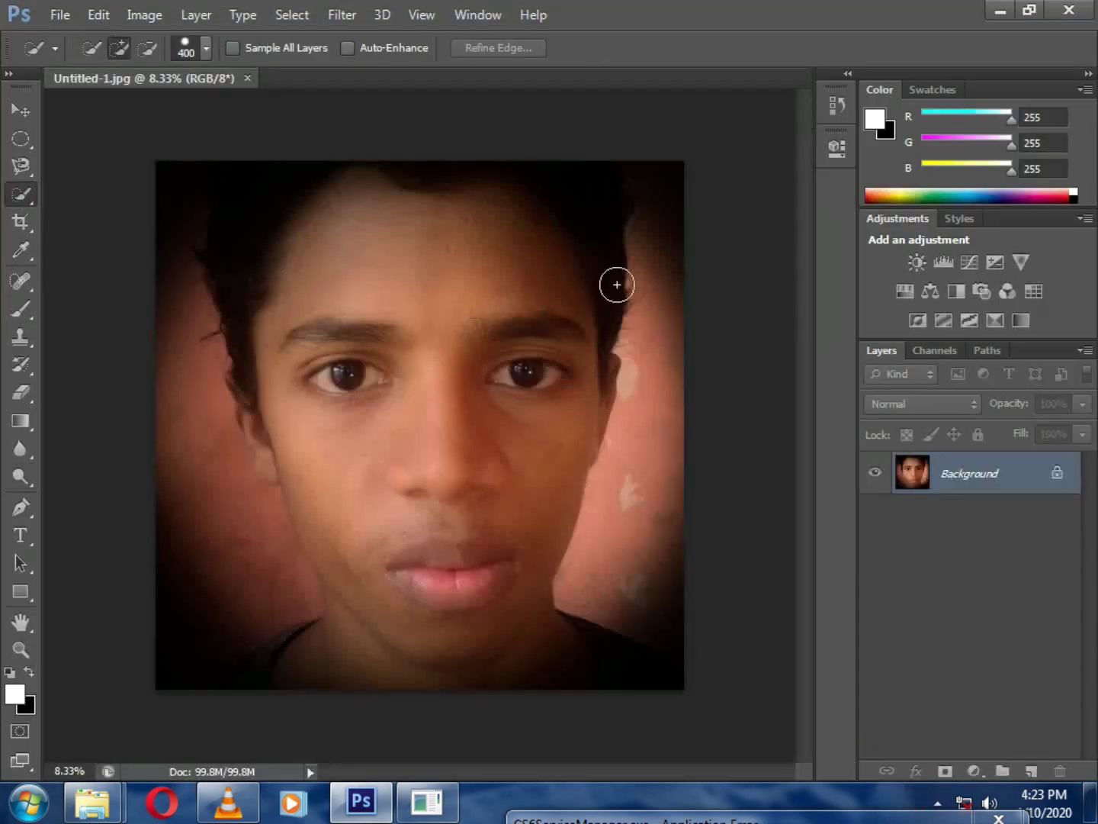
left_click_drag(645, 243, 655, 404)
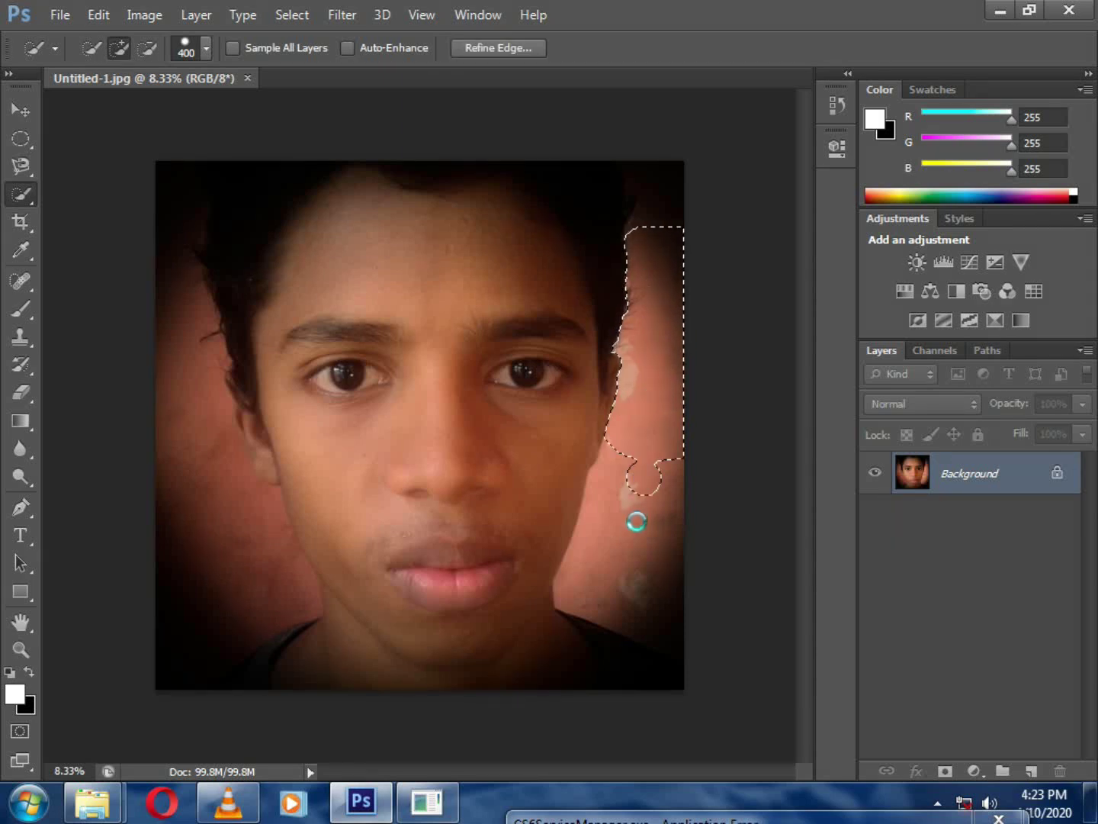
mouse_move(637, 522)
left_mouse_down()
mouse_move(625, 559)
mouse_move(618, 553)
mouse_move(657, 591)
left_mouse_up()
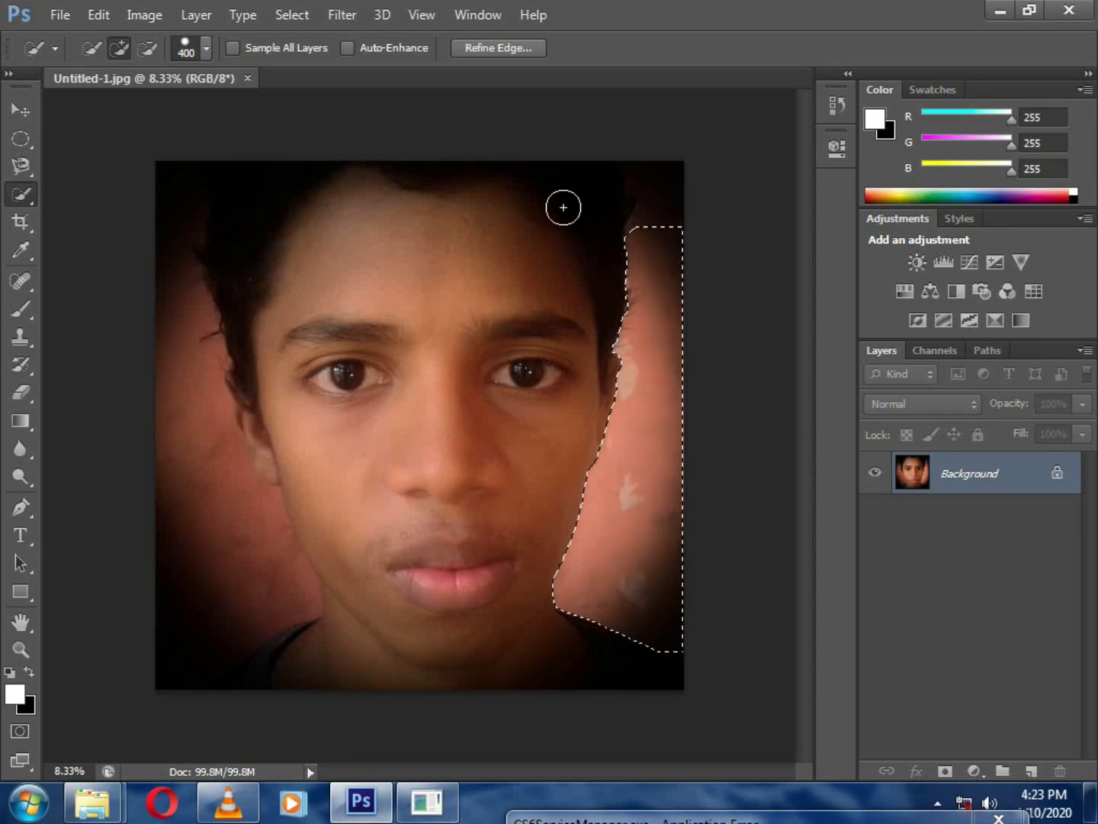
Step: Refine the selection's shoulder edge with a size-143 brush, then ready a black brush
key("alt+ctrl+r")
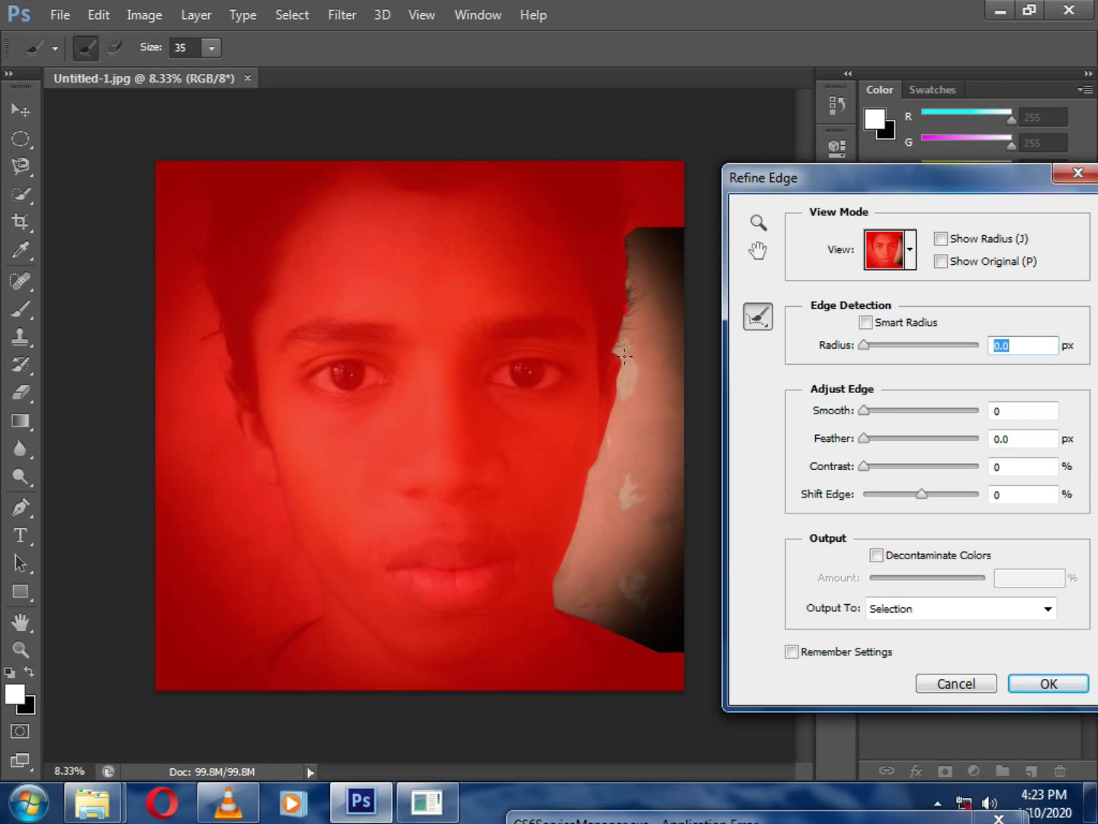
left_click(211, 48)
left_click_drag(243, 72, 298, 72)
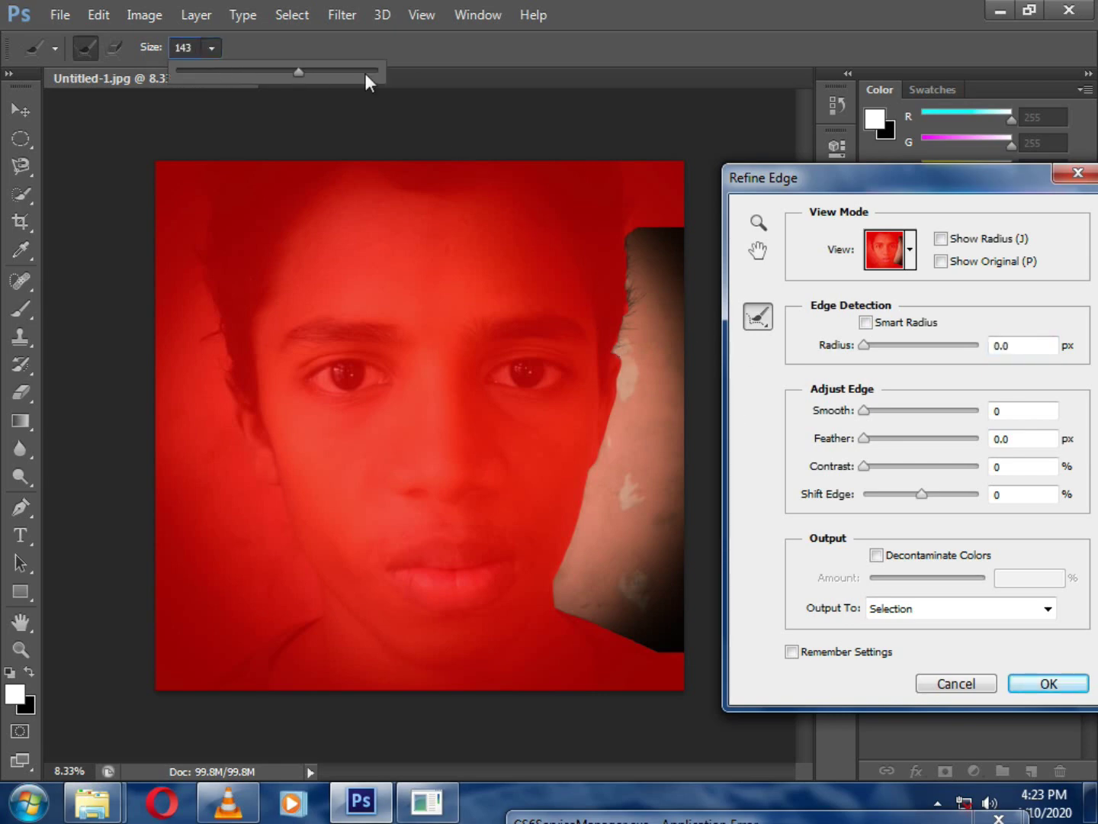
left_click(588, 484)
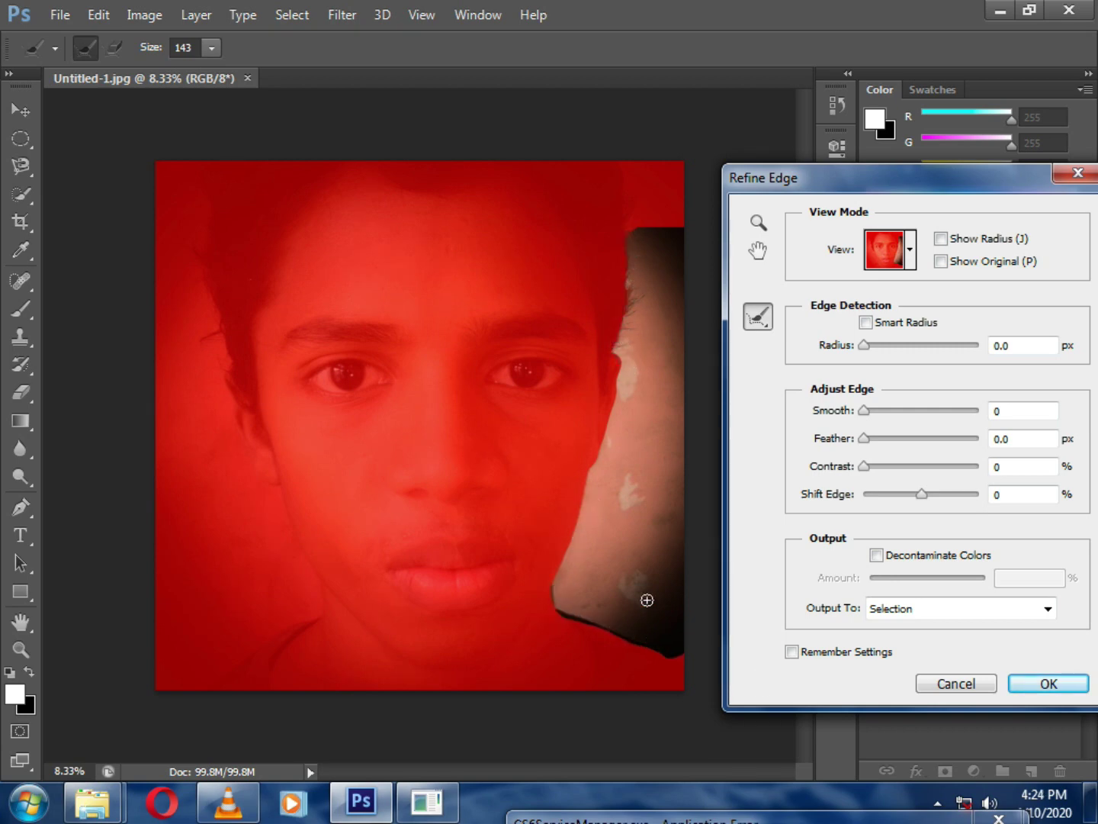
left_click_drag(647, 599, 597, 545)
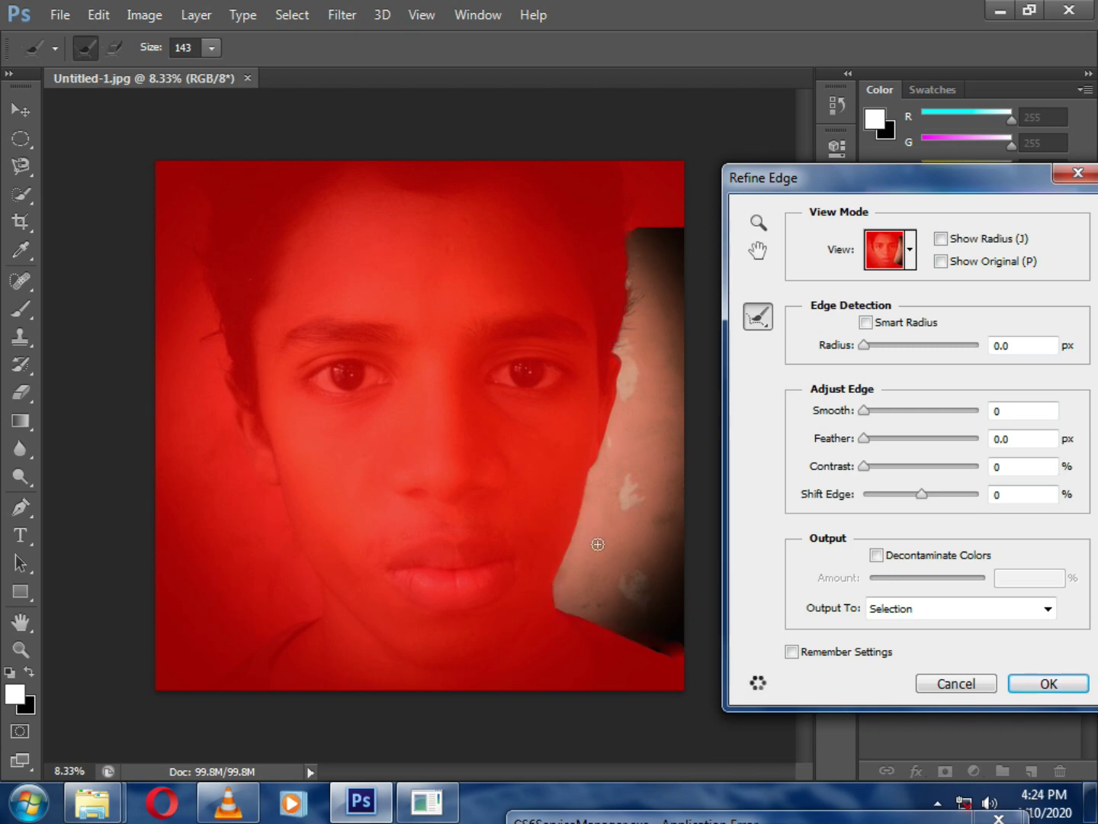
left_click(1014, 687)
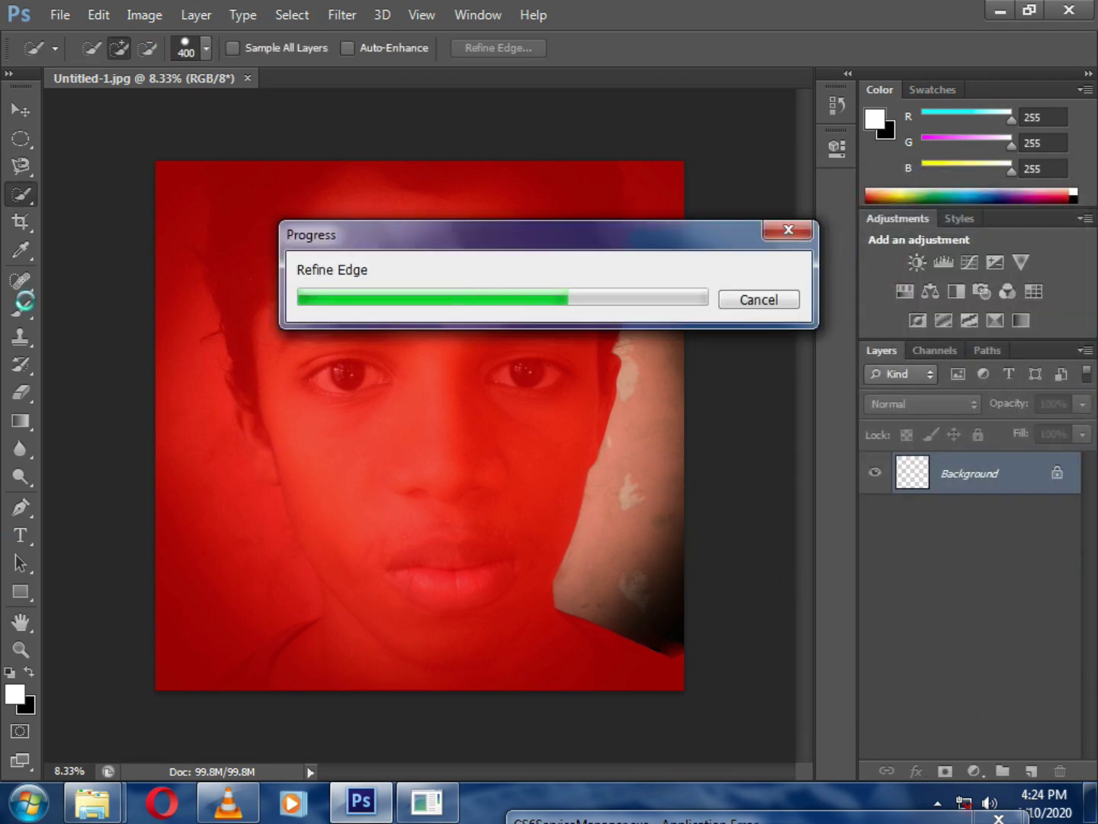
left_click(22, 309)
left_click(29, 671)
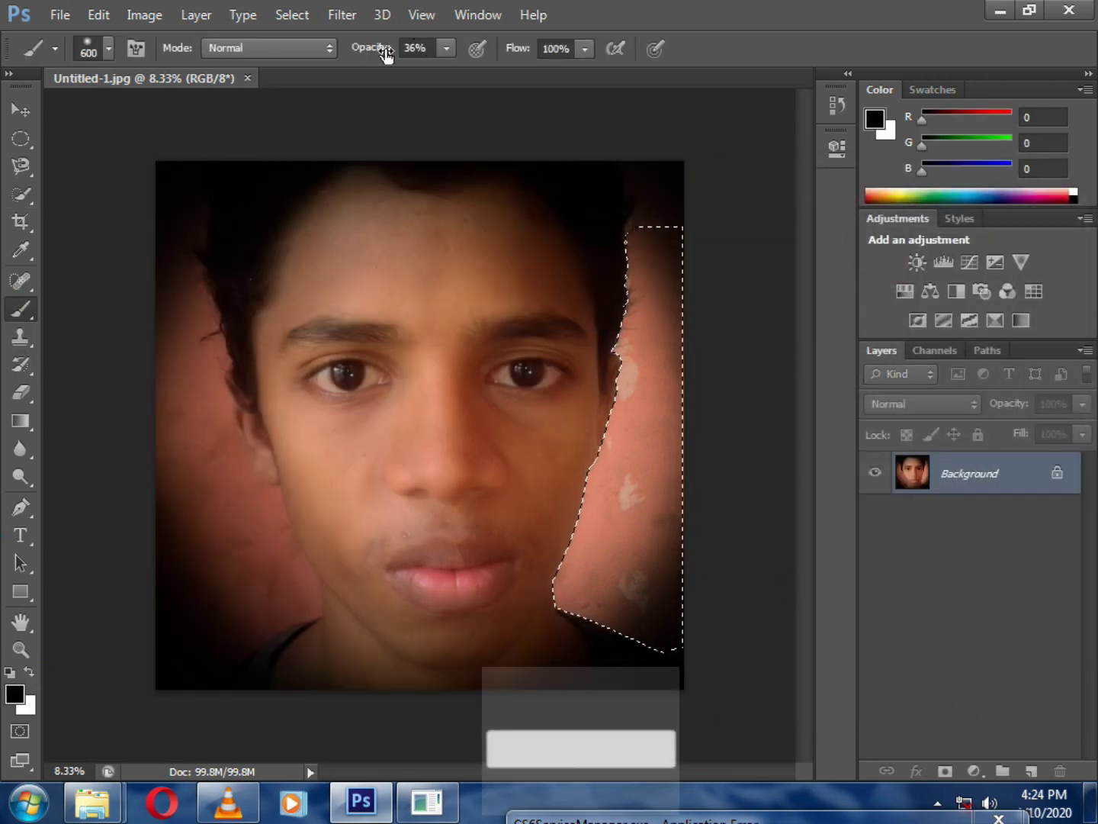
Step: Paint the selected right background black with the brush at 50% opacity
mouse_move(670, 285)
left_mouse_down()
mouse_move(657, 366)
mouse_move(638, 271)
mouse_move(622, 432)
left_mouse_up()
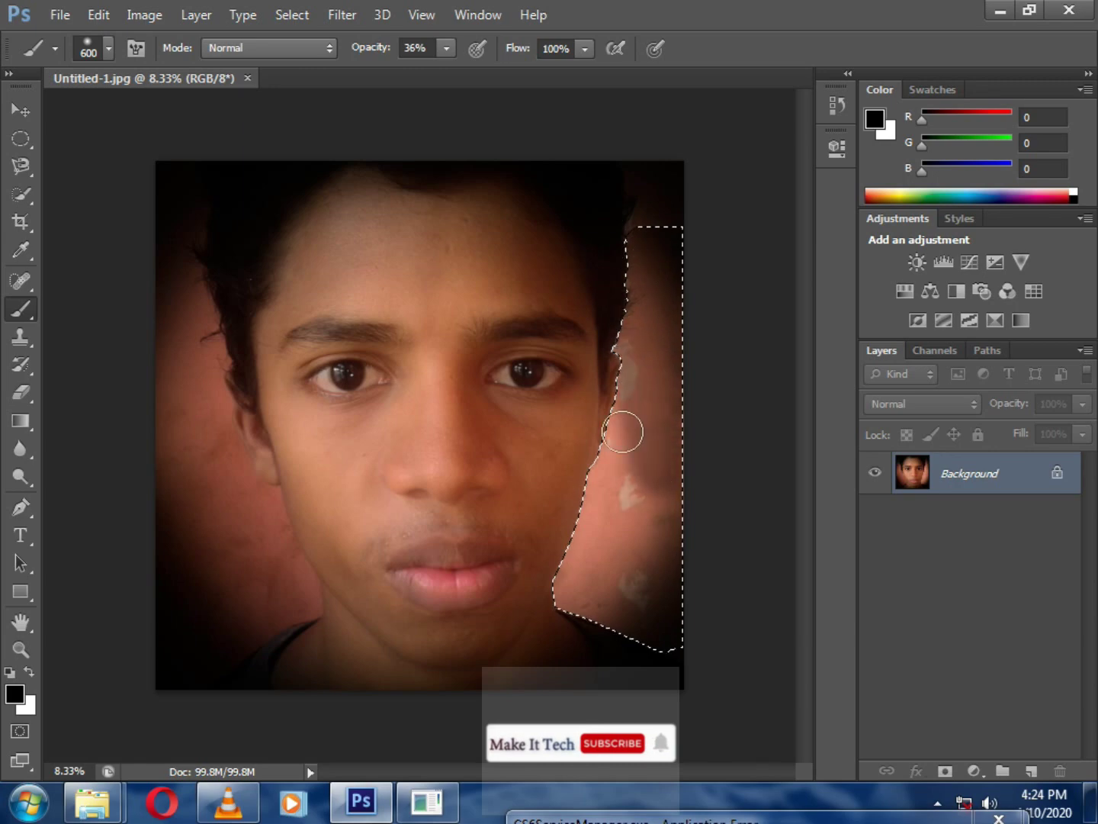
left_click(446, 48)
left_click_drag(449, 47, 478, 78)
mouse_move(641, 244)
left_mouse_down()
mouse_move(648, 596)
mouse_move(629, 497)
mouse_move(576, 581)
mouse_move(562, 573)
mouse_move(618, 566)
mouse_move(667, 428)
mouse_move(641, 304)
mouse_move(658, 556)
mouse_move(575, 566)
mouse_move(627, 608)
mouse_move(648, 500)
mouse_move(663, 209)
left_mouse_up()
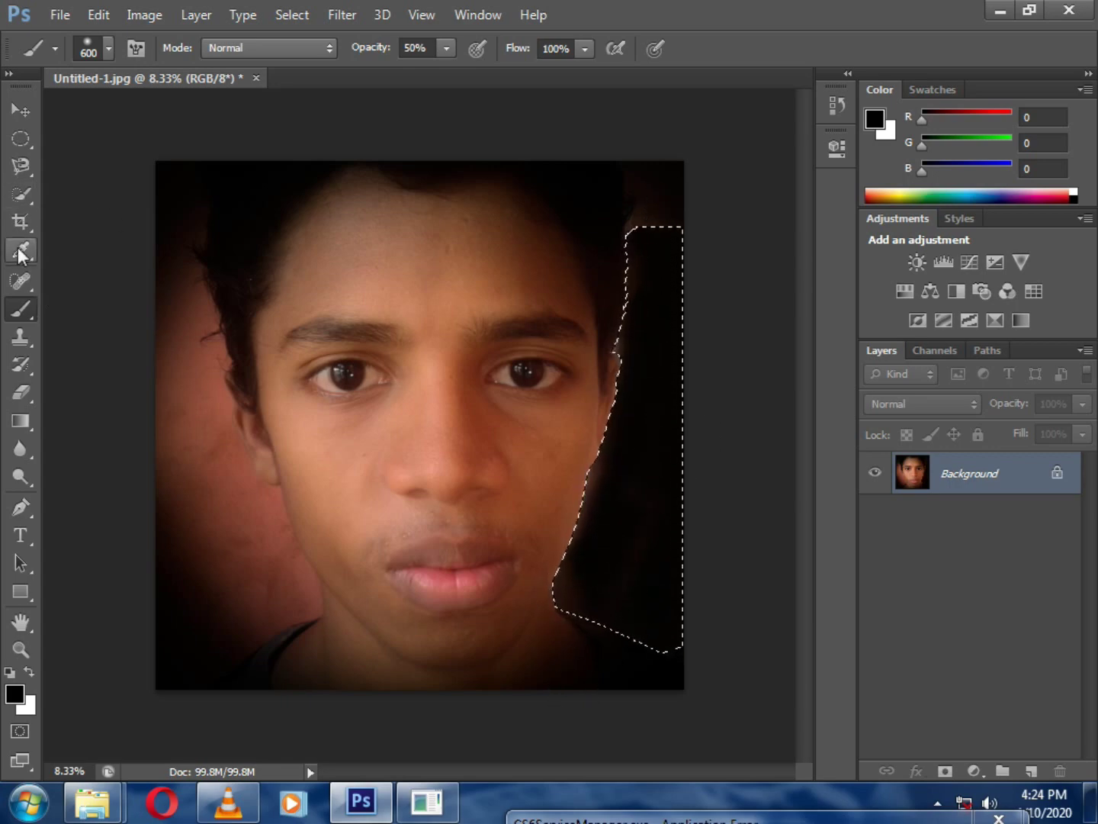
Step: Deselect and darken the light area right of the hair
left_click(20, 138)
left_click(319, 349)
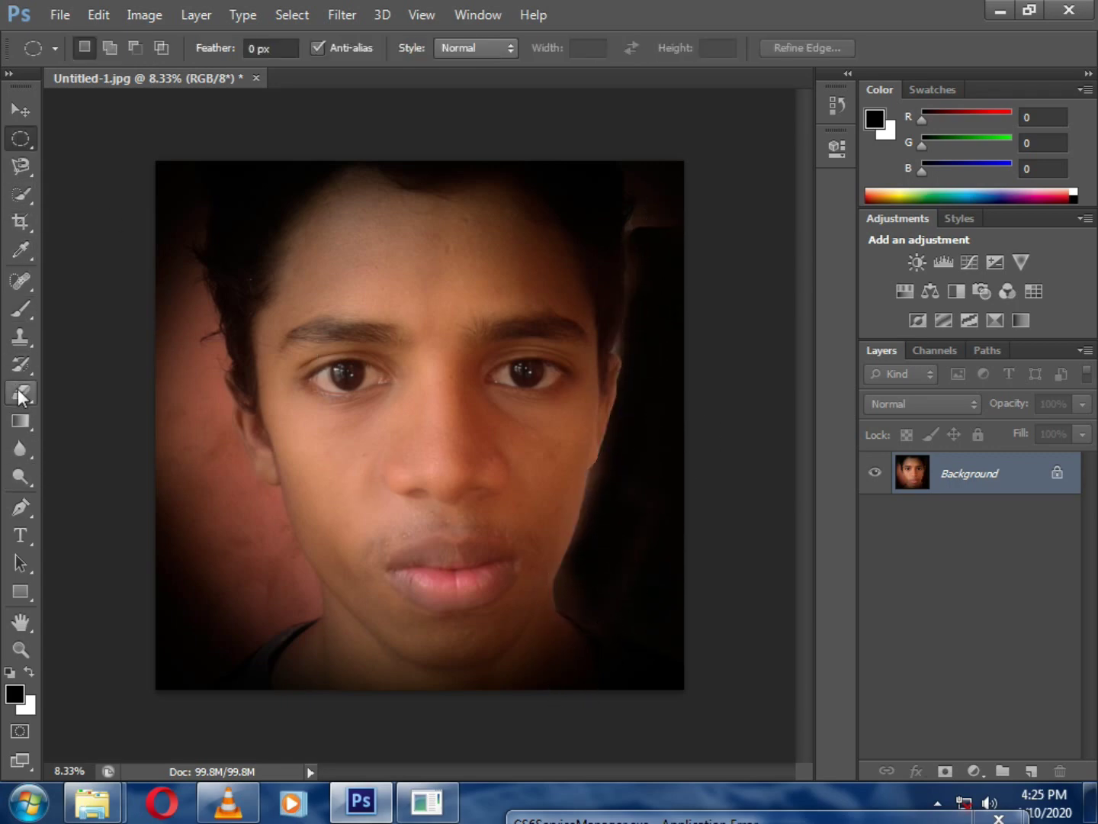
key("b")
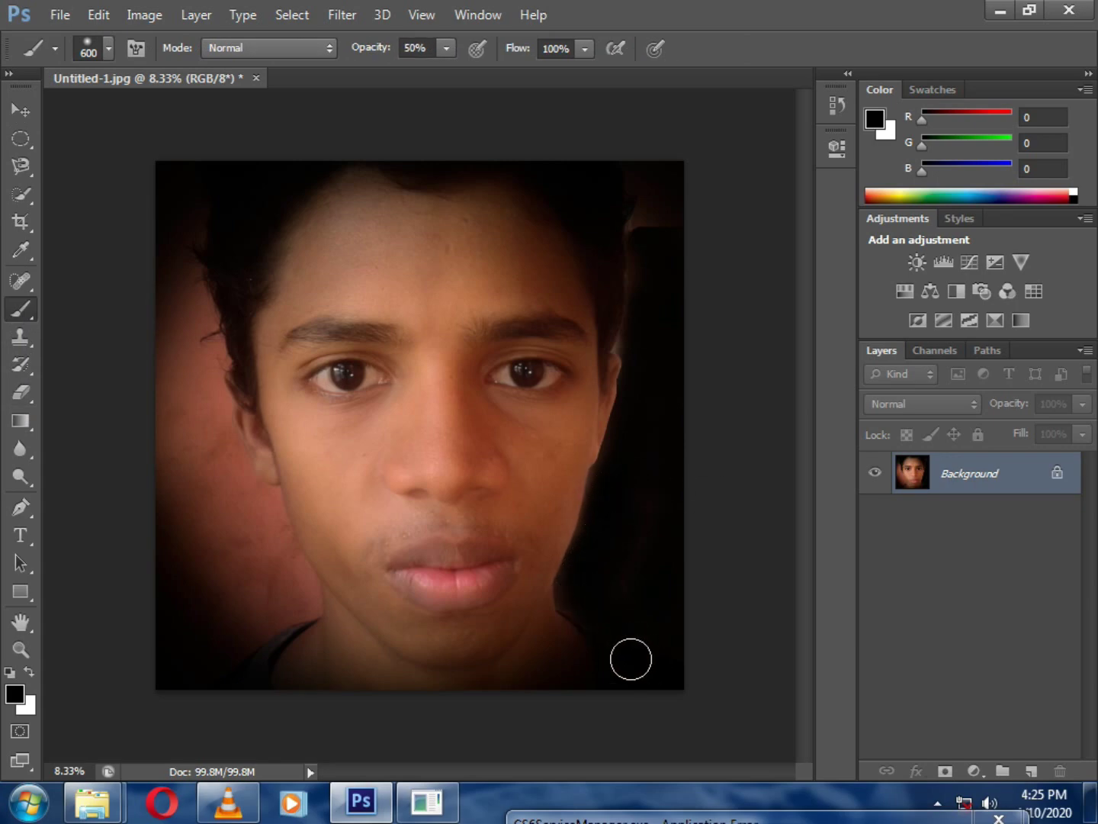
mouse_move(637, 417)
left_mouse_down()
mouse_move(628, 339)
mouse_move(649, 213)
left_mouse_up()
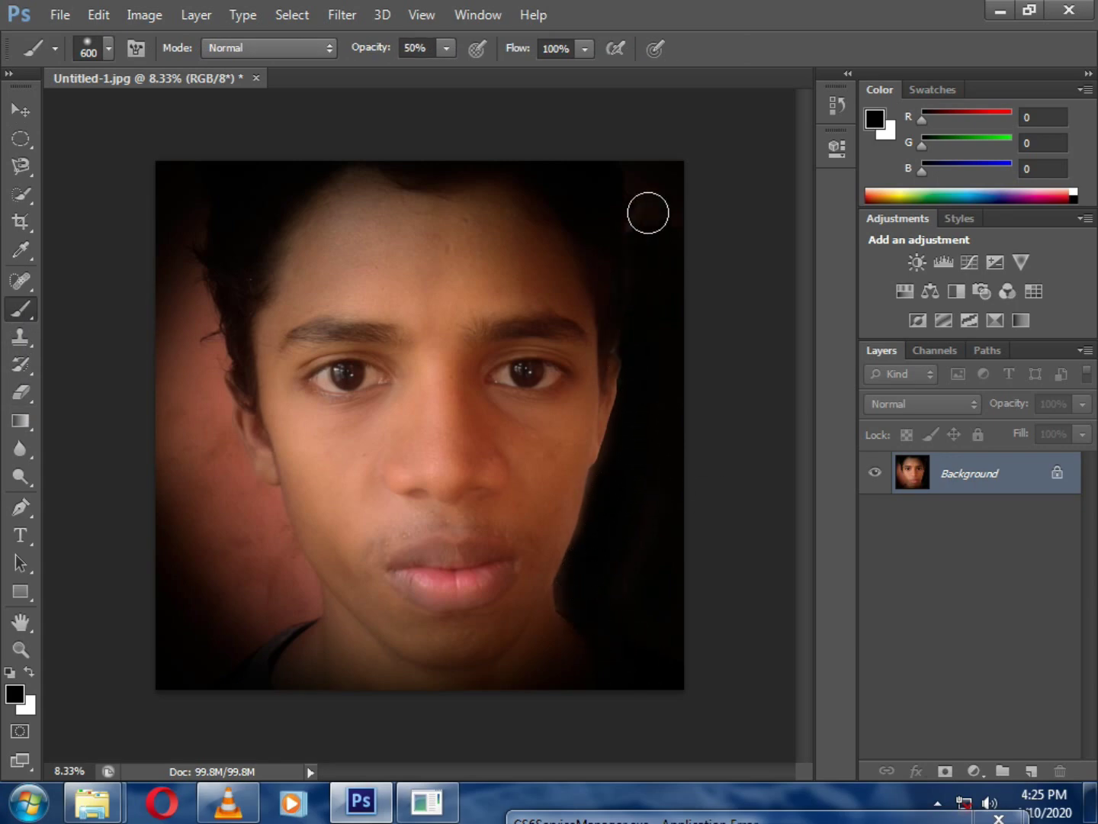
Step: Quick-select the pink background left of the hair
key("w")
left_click_drag(178, 300, 182, 482)
mouse_move(189, 568)
left_mouse_down()
mouse_move(218, 527)
mouse_move(252, 602)
mouse_move(286, 595)
mouse_move(291, 571)
left_mouse_up()
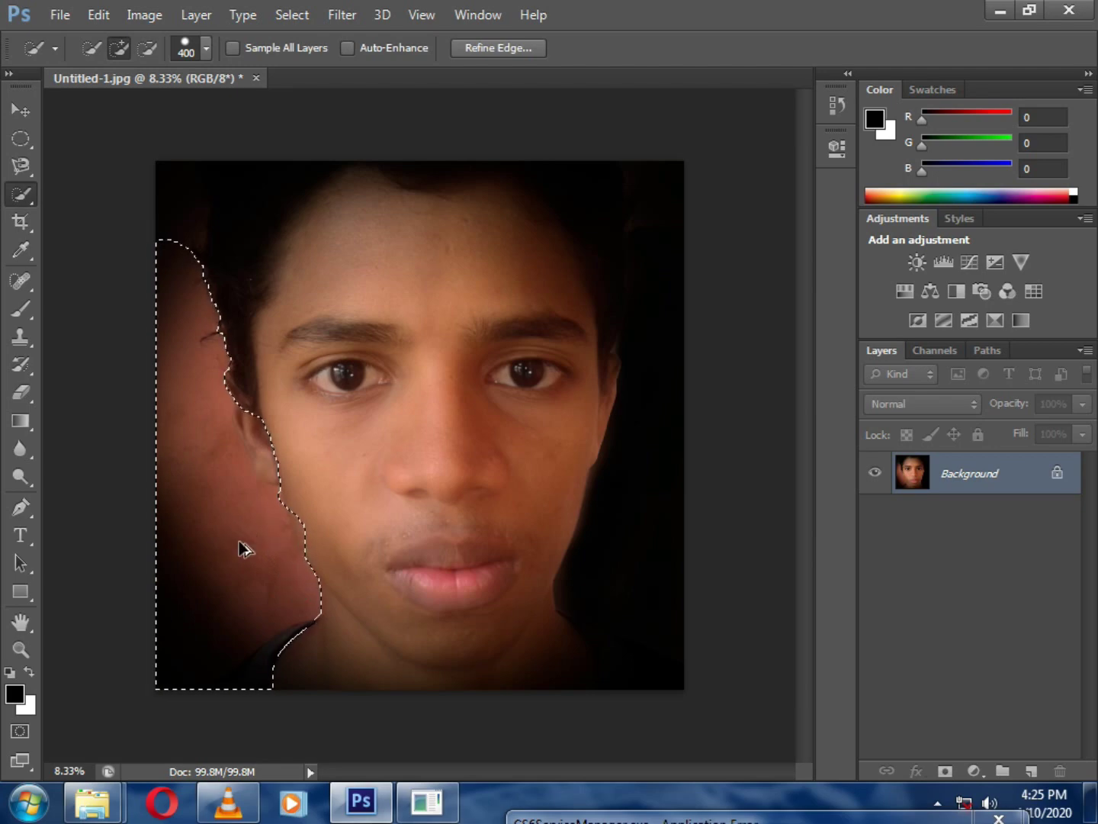
Step: Refine the left background selection's edge with a size-183 brush
left_click(497, 49)
left_click(211, 48)
left_click_drag(214, 70, 233, 77)
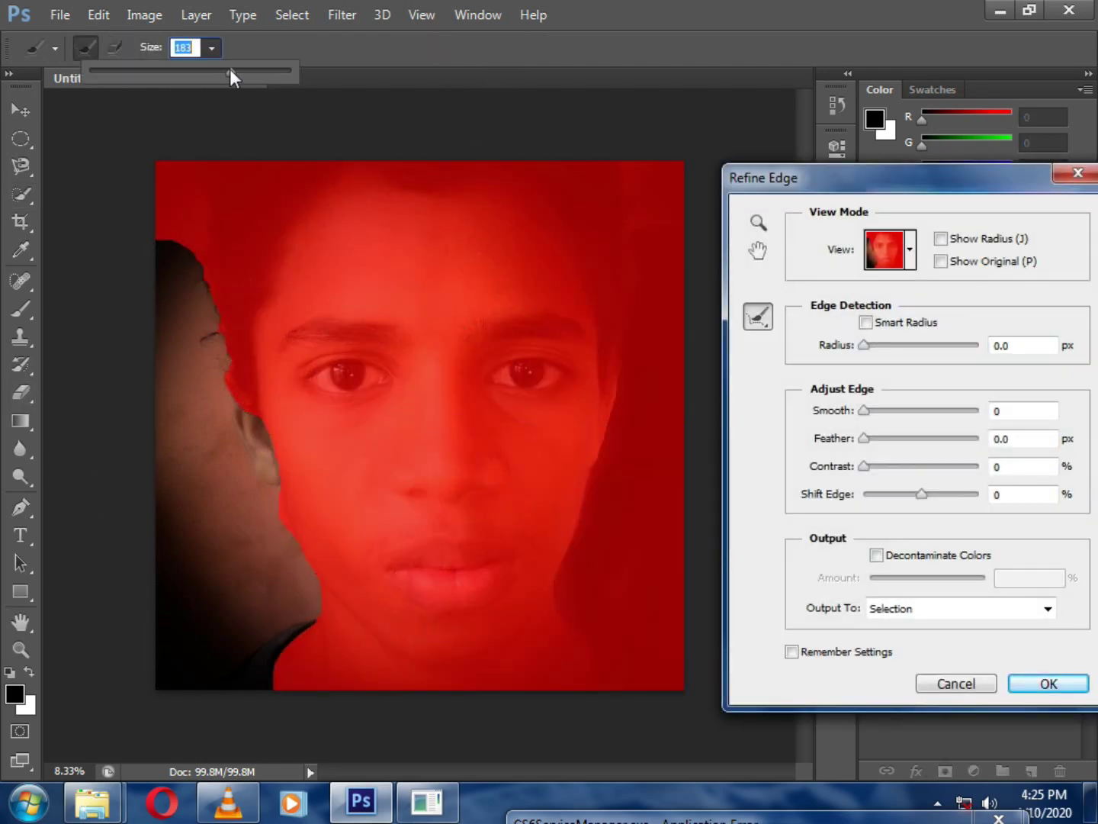
left_click(193, 262)
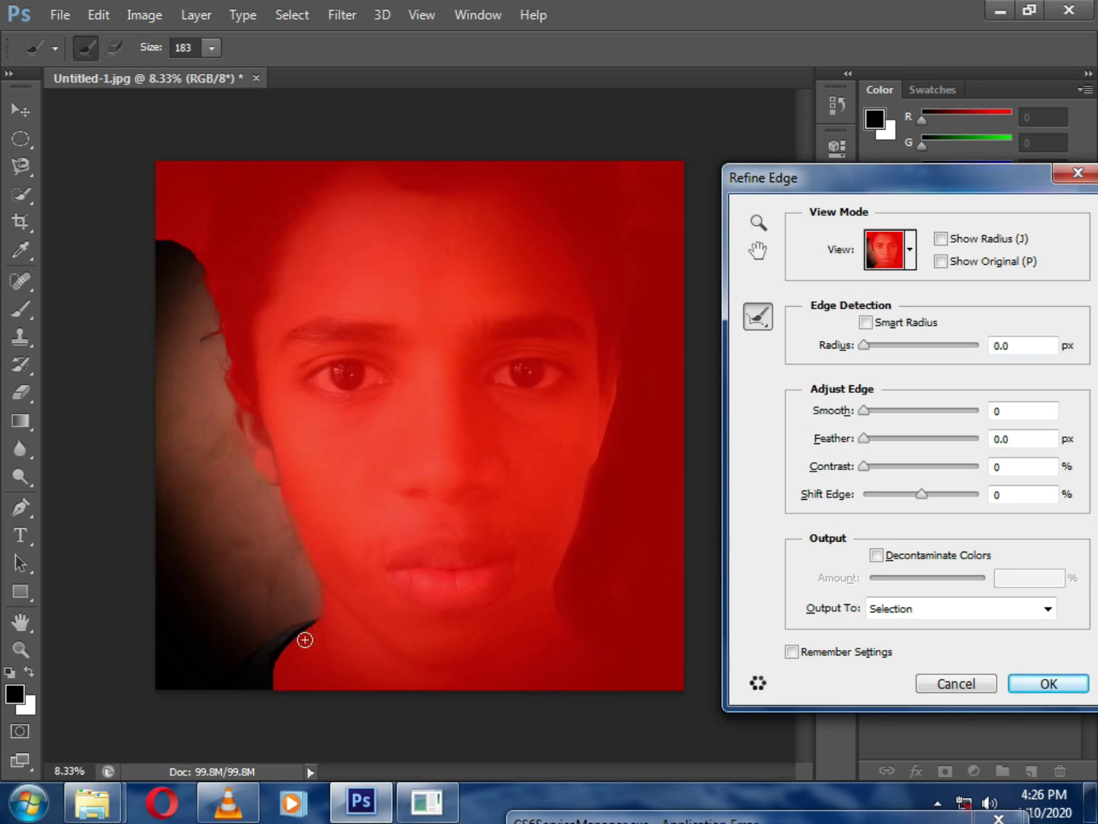
left_click(1049, 681)
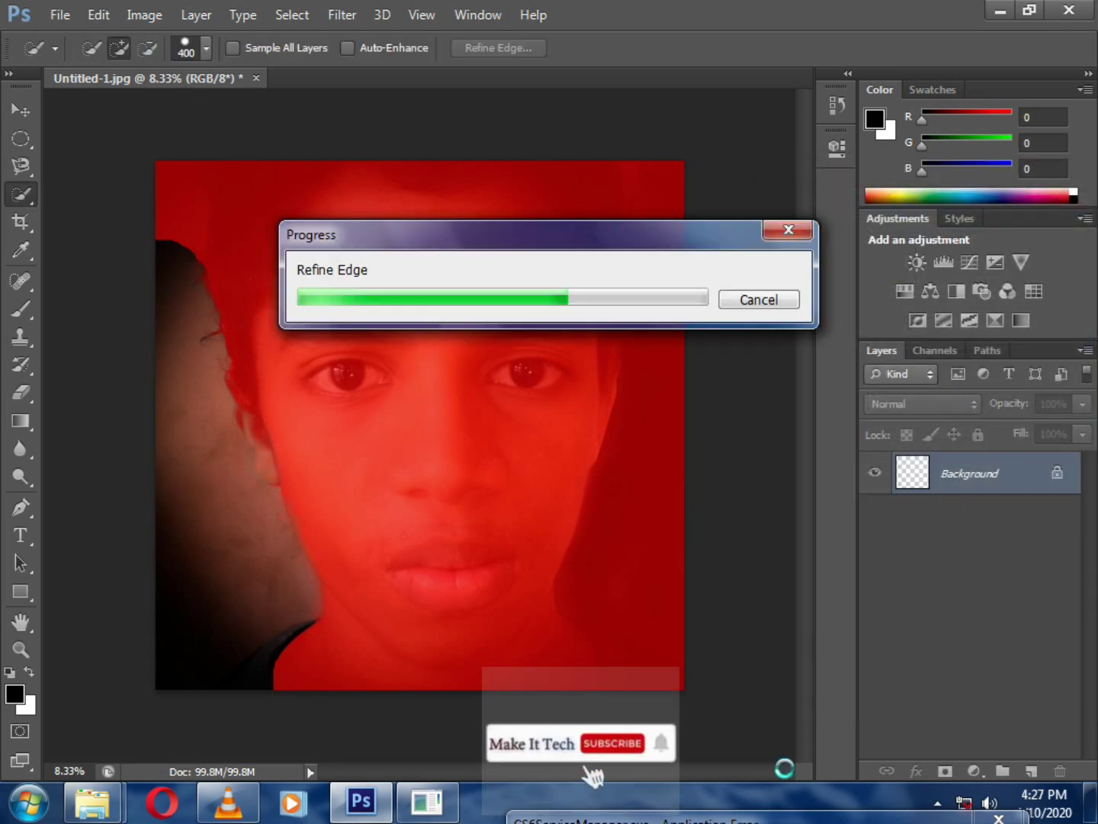
Step: Convert the Background into Layer 0 and paint the left background black
double_click(964, 474)
key("Return")
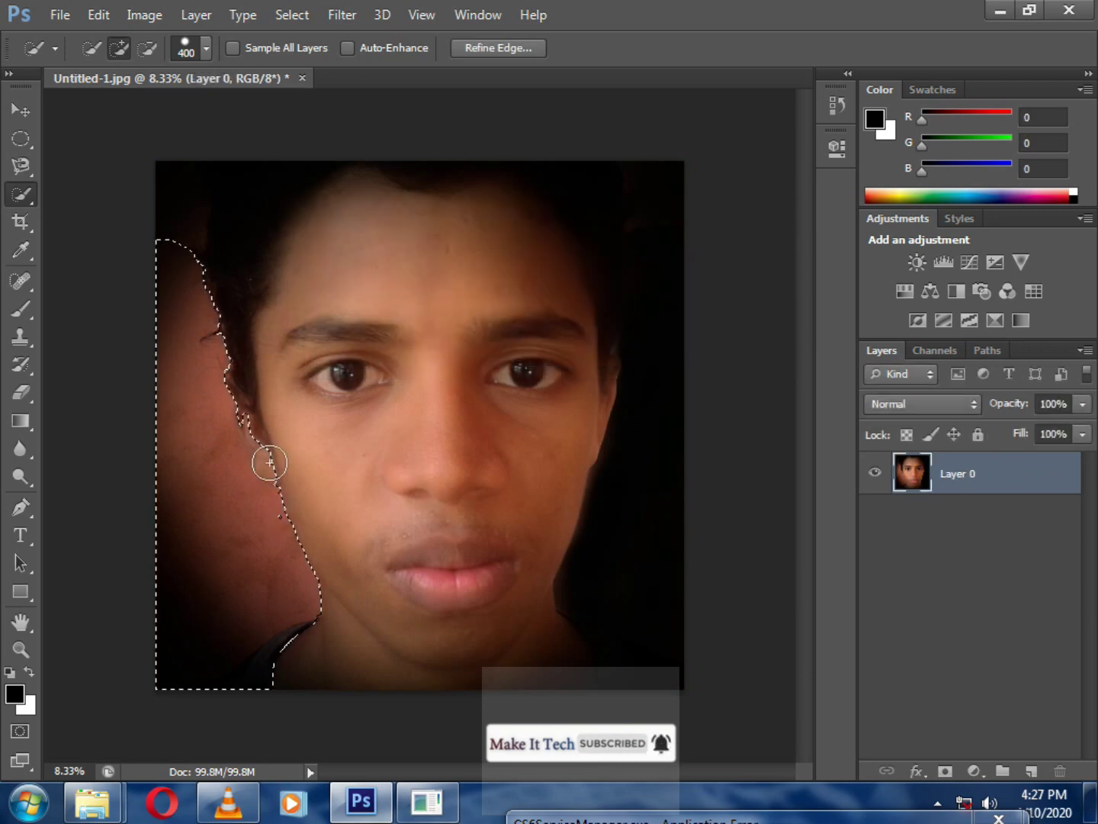
key("b")
mouse_move(190, 328)
left_mouse_down()
mouse_move(248, 610)
mouse_move(307, 614)
mouse_move(280, 683)
mouse_move(129, 541)
mouse_move(203, 313)
mouse_move(138, 272)
mouse_move(217, 408)
mouse_move(275, 606)
mouse_move(209, 286)
mouse_move(210, 431)
mouse_move(309, 629)
left_mouse_up()
left_click(21, 193)
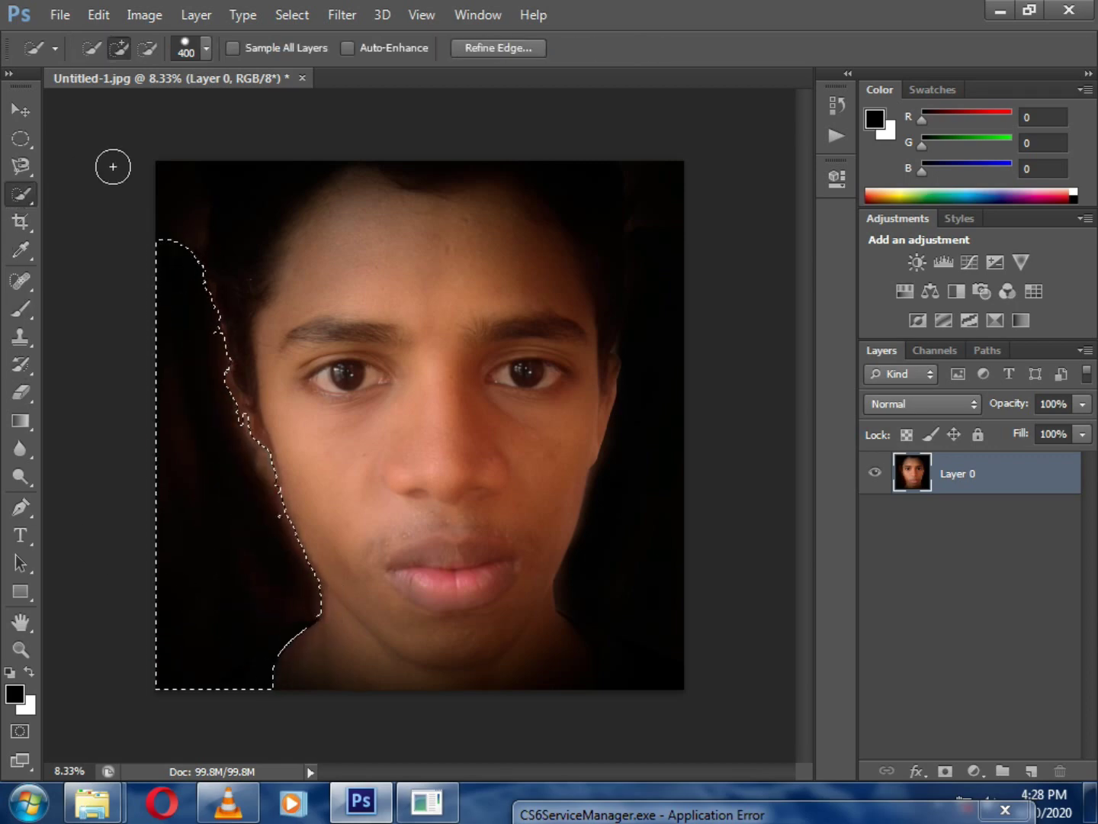
Step: Clear the left-side selection and add a new empty layer above Layer 0
left_click(21, 140)
left_click(99, 505)
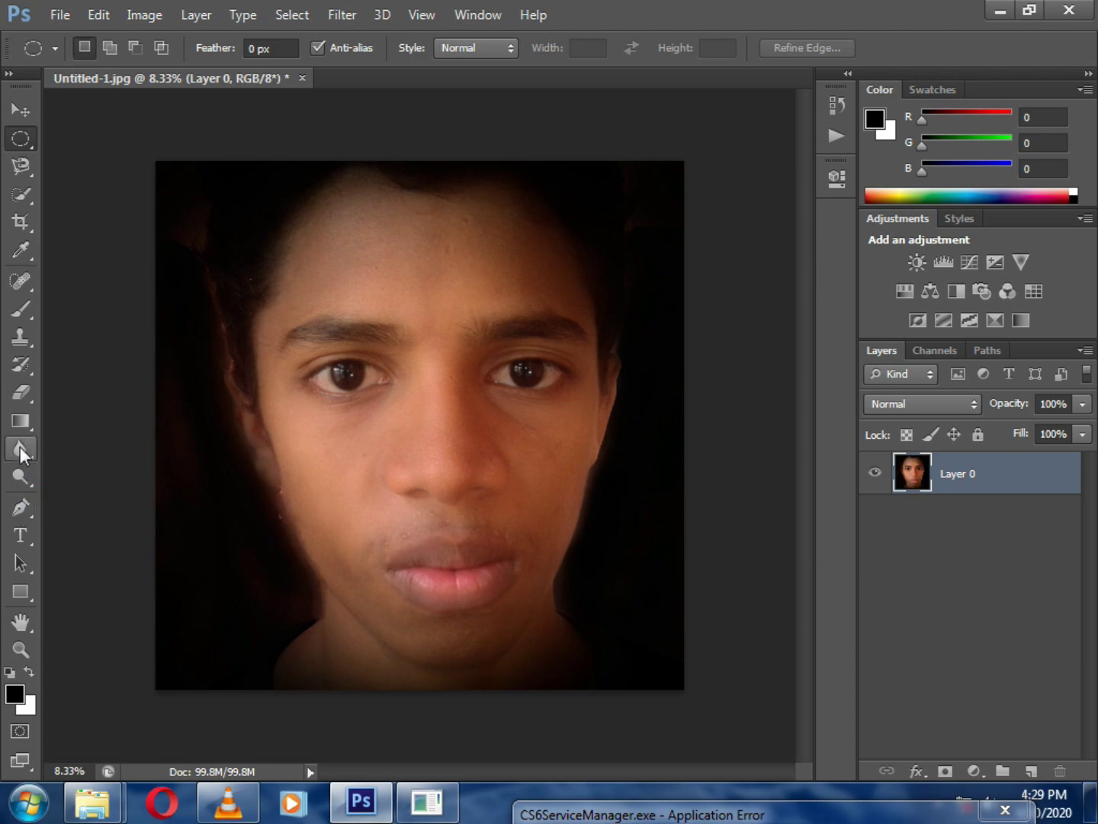
left_click(20, 309)
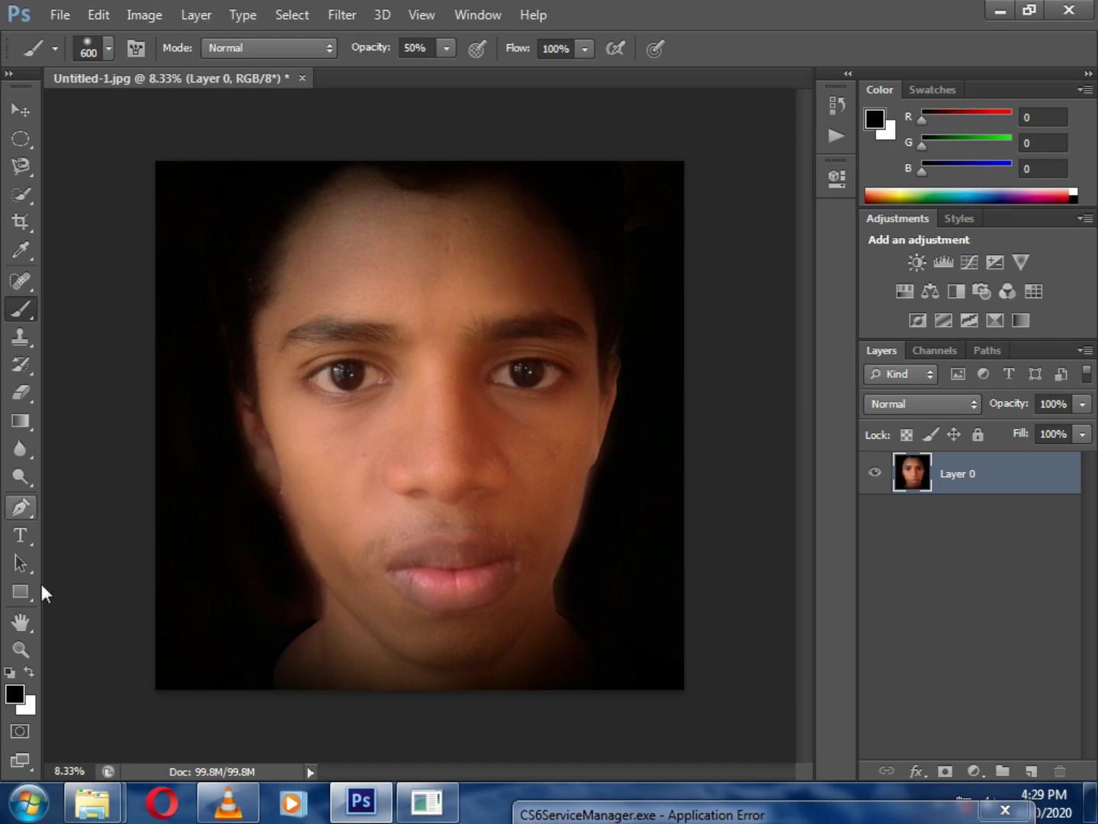
key("m")
left_click(1032, 771)
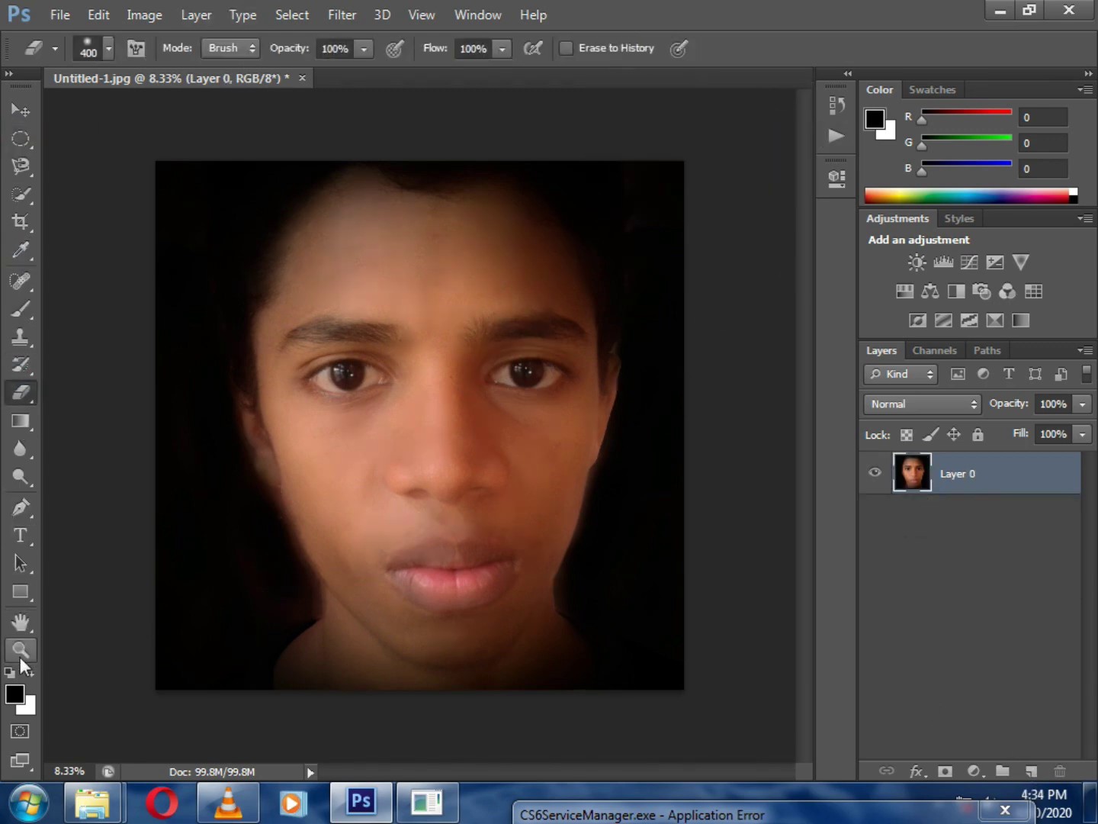
Step: Set a white brush to 42% opacity and 71% flow on a new layer
key("b")
left_click(30, 671)
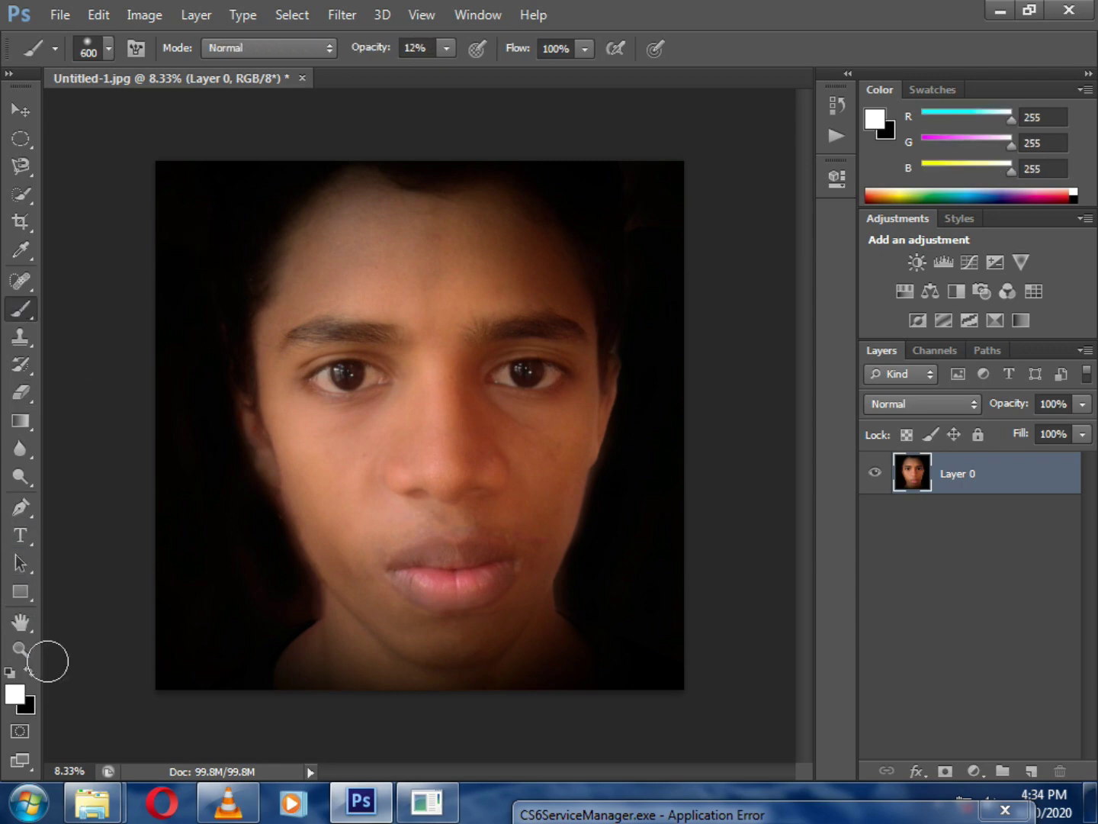
left_click(446, 49)
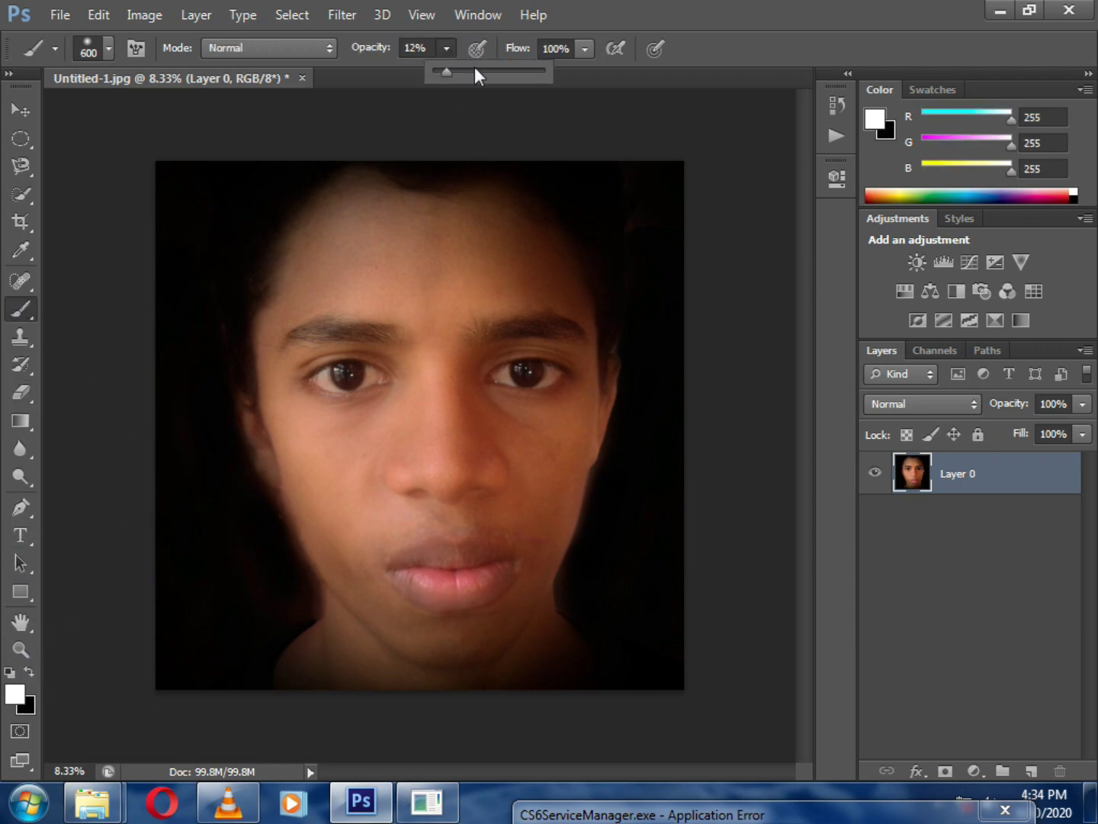
left_click(478, 69)
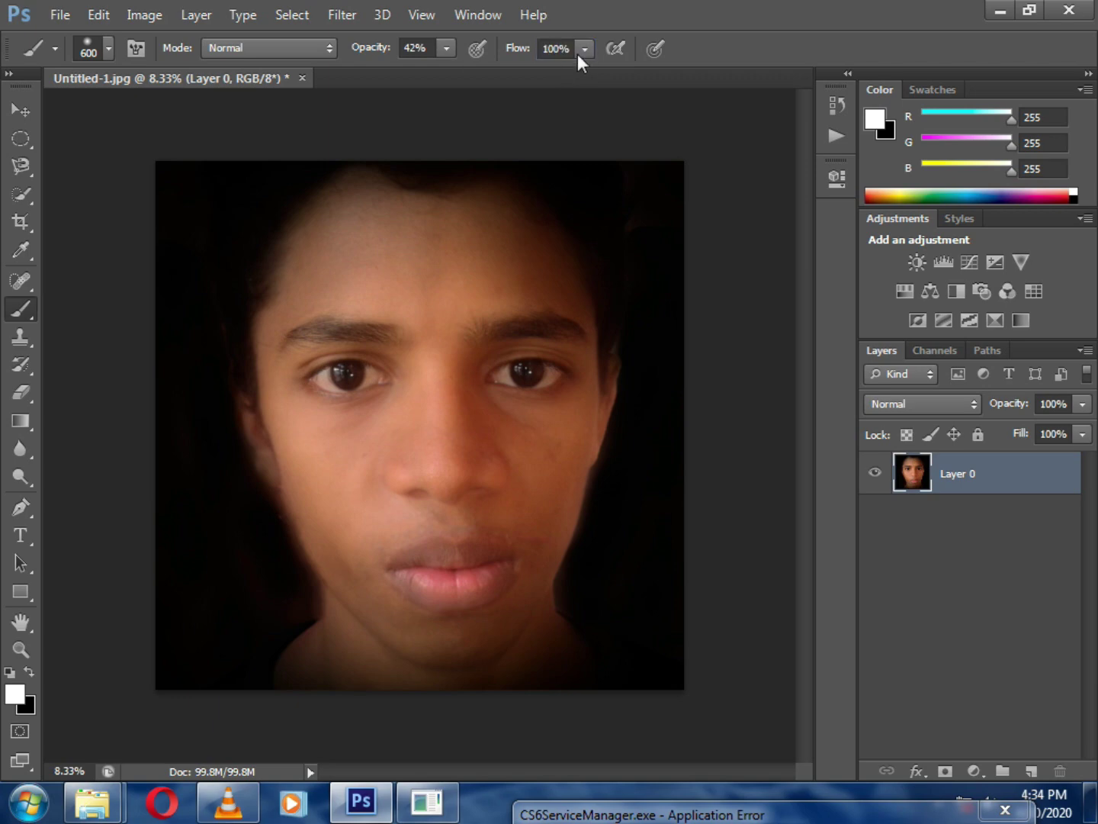
left_click(585, 48)
left_click(554, 72)
left_click(1039, 772)
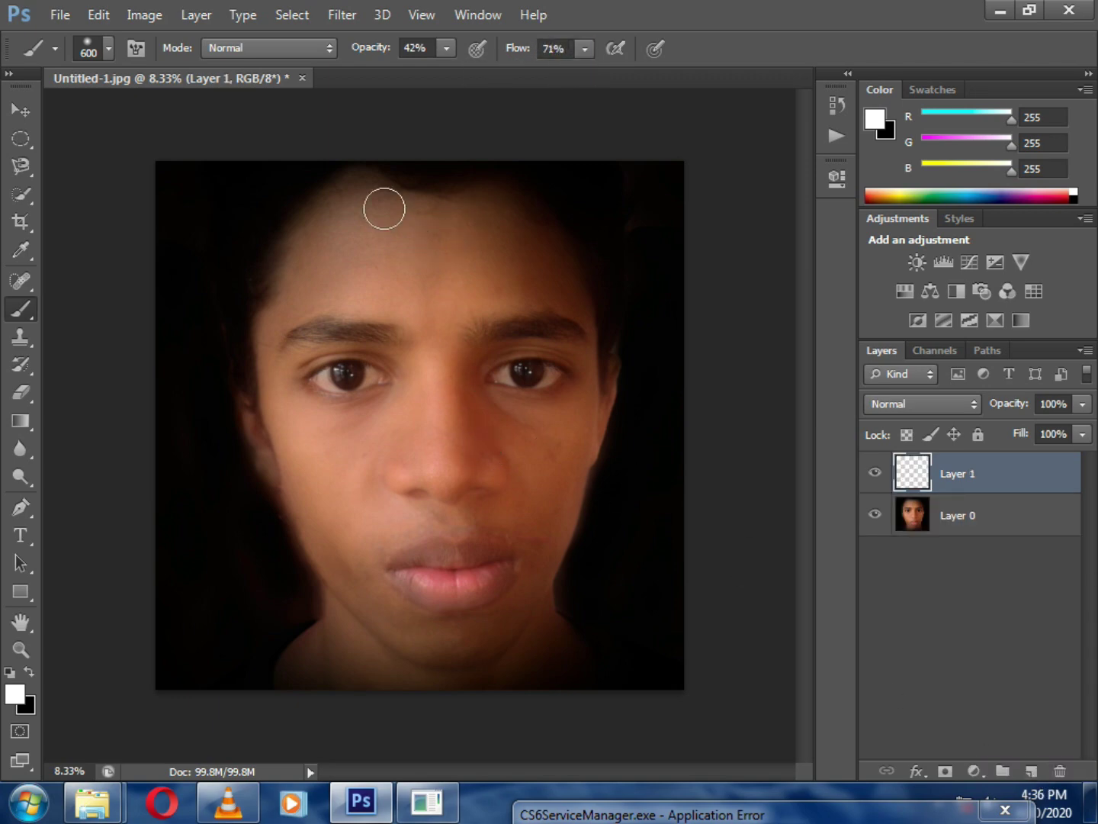
Step: Paint a white glow over the forehead, eyes and nose, blended with Soft Light
mouse_move(354, 179)
left_mouse_down()
mouse_move(593, 393)
mouse_move(608, 385)
mouse_move(574, 451)
mouse_move(552, 535)
mouse_move(325, 553)
mouse_move(271, 324)
mouse_move(510, 252)
mouse_move(297, 285)
mouse_move(543, 303)
mouse_move(473, 464)
mouse_move(375, 523)
mouse_move(521, 481)
mouse_move(307, 398)
mouse_move(574, 443)
left_mouse_up()
key("e")
key("b")
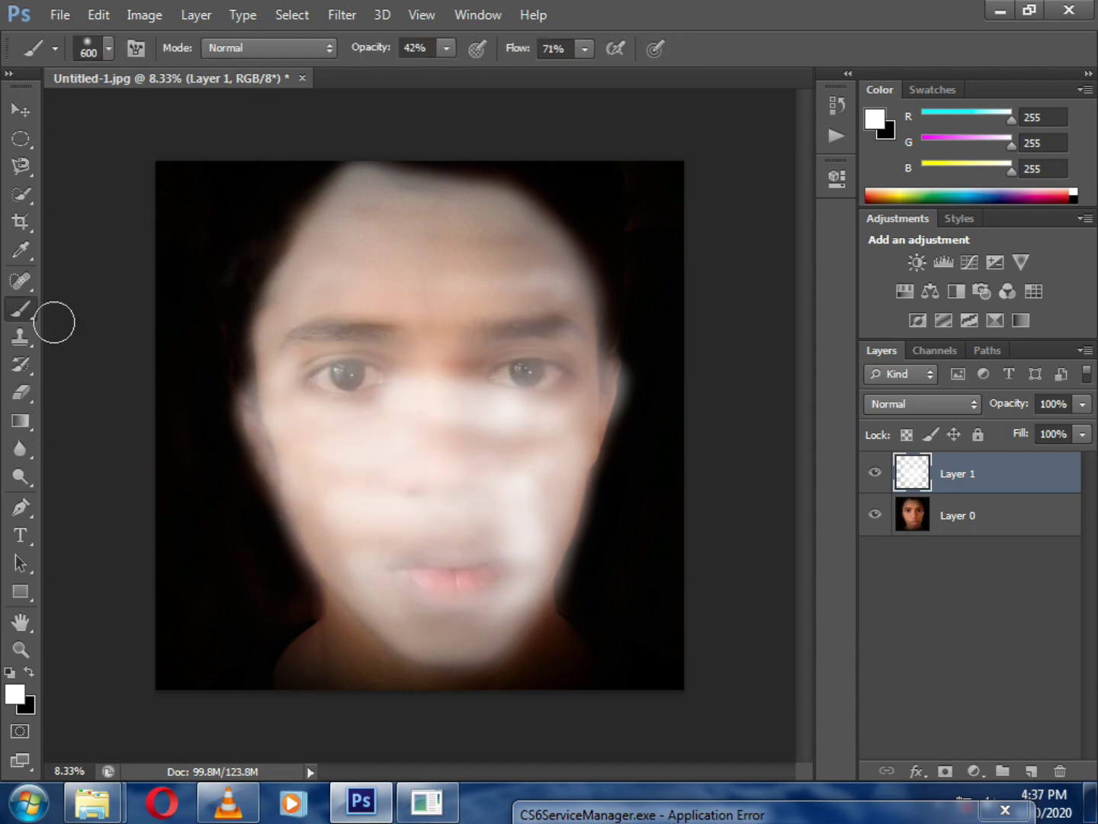
mouse_move(428, 335)
left_mouse_down()
mouse_move(503, 388)
mouse_move(335, 371)
left_mouse_up()
left_click(974, 405)
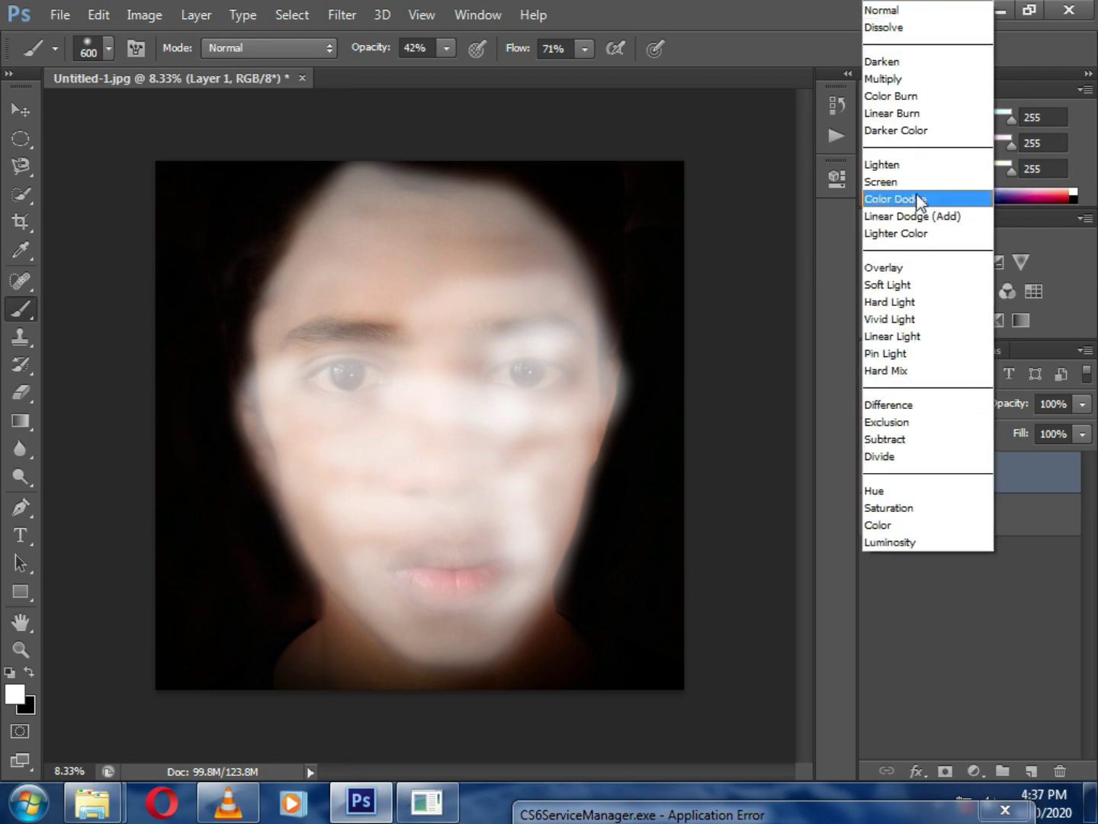
left_click(869, 285)
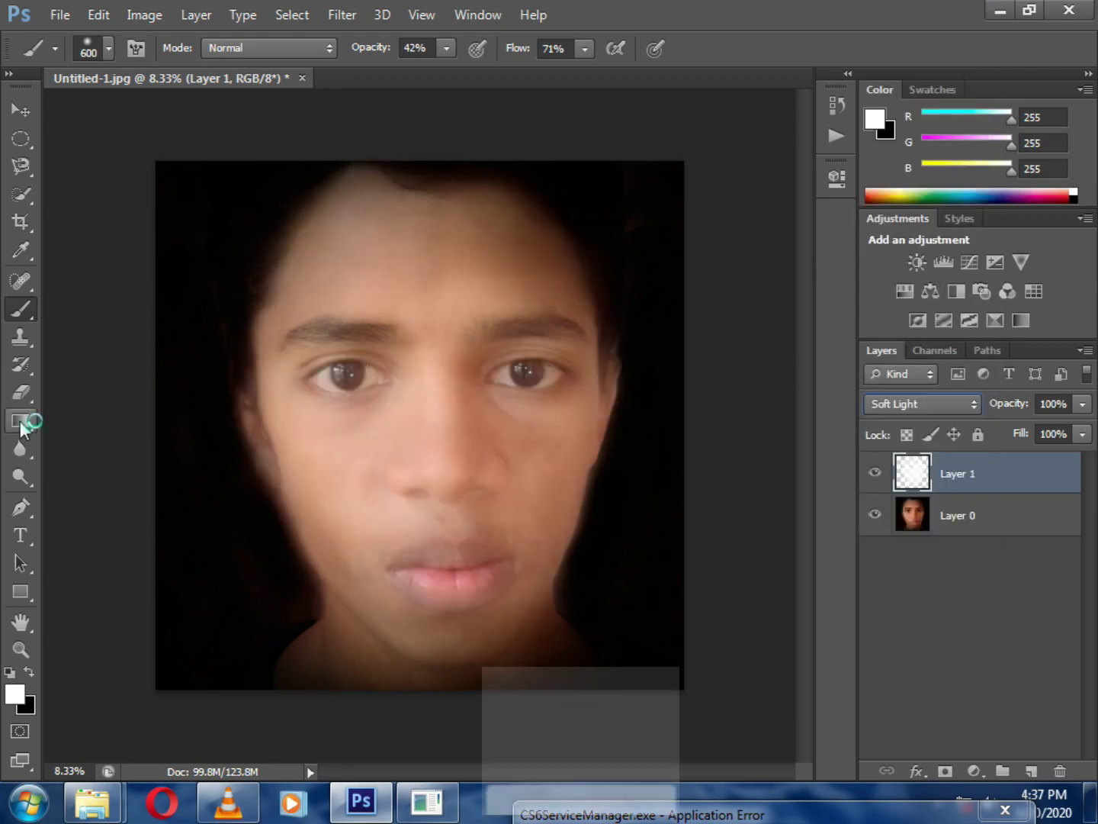
Step: Erase the glow around the face edges and lower the layer opacity to 46%
left_click(21, 393)
mouse_move(301, 596)
left_mouse_down()
mouse_move(245, 351)
mouse_move(363, 152)
mouse_move(618, 280)
mouse_move(628, 430)
mouse_move(572, 594)
left_mouse_up()
left_click(1083, 404)
mouse_move(993, 427)
left_mouse_down()
mouse_move(1024, 428)
mouse_move(985, 438)
mouse_move(998, 440)
left_mouse_up()
Step: Delete the white paint layer and open the Filter menu
left_click(931, 564)
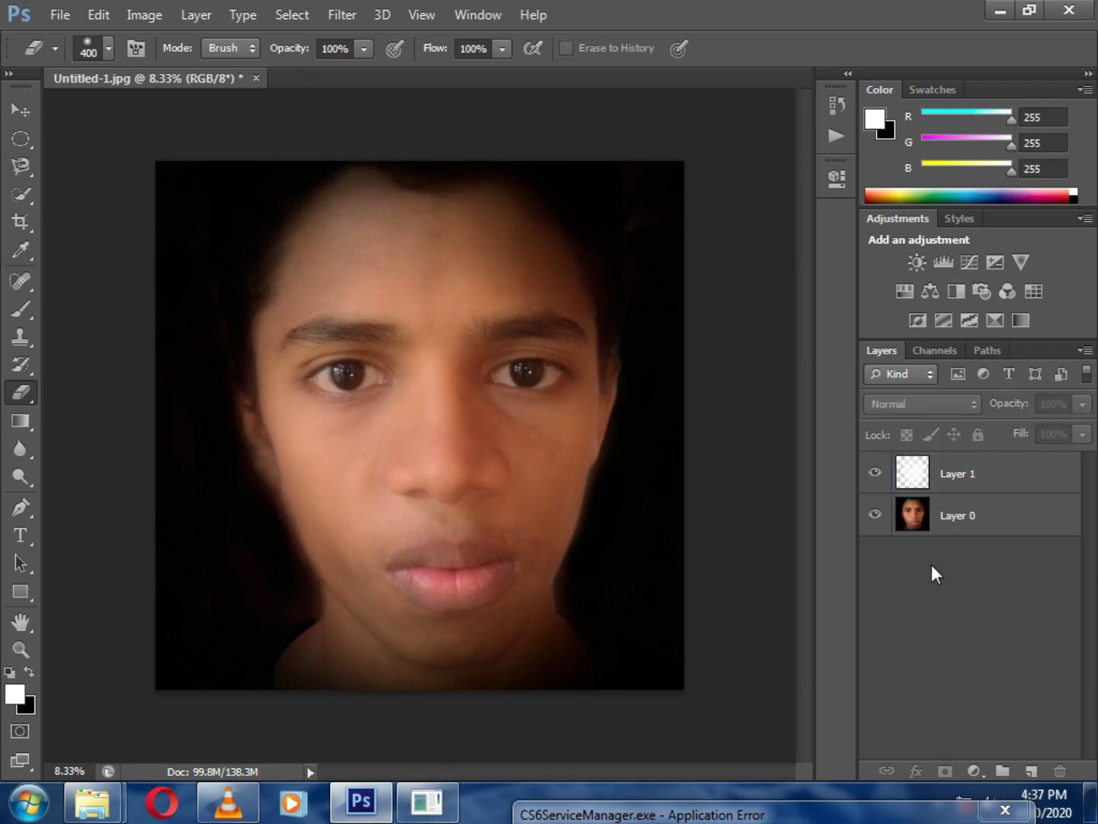
right_click(953, 473)
left_click(568, 189)
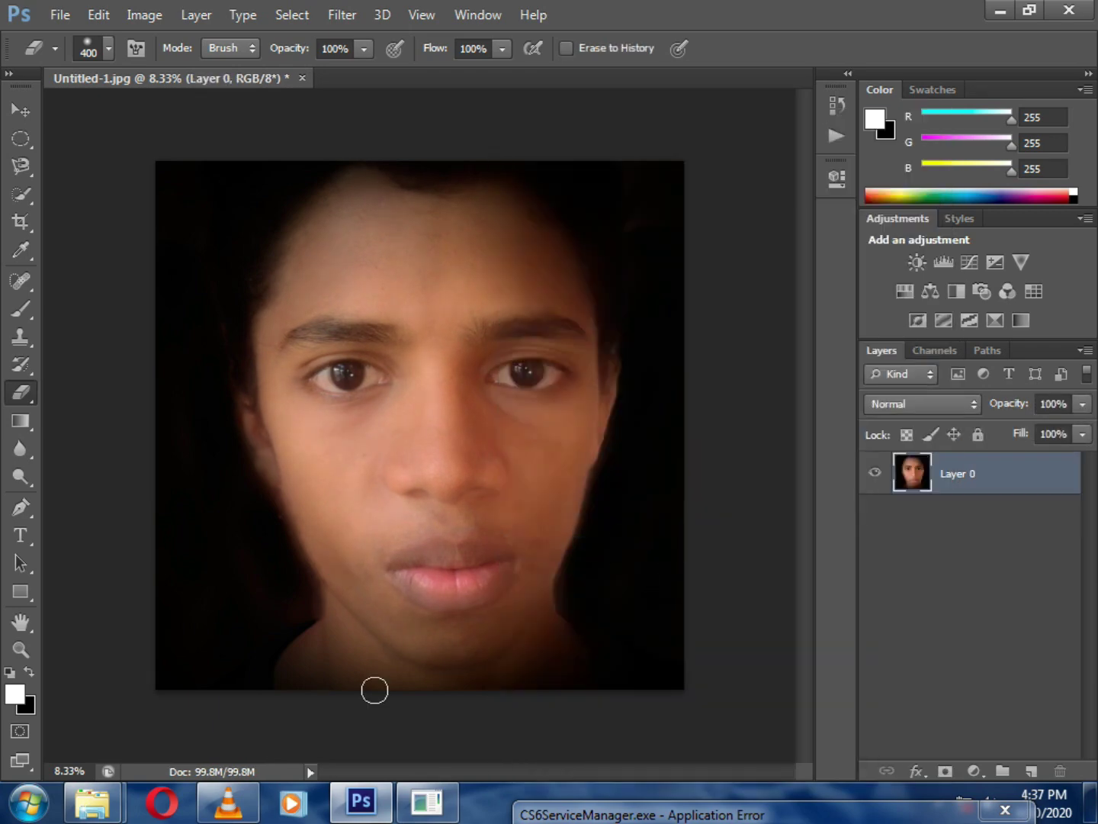
key("alt+F9")
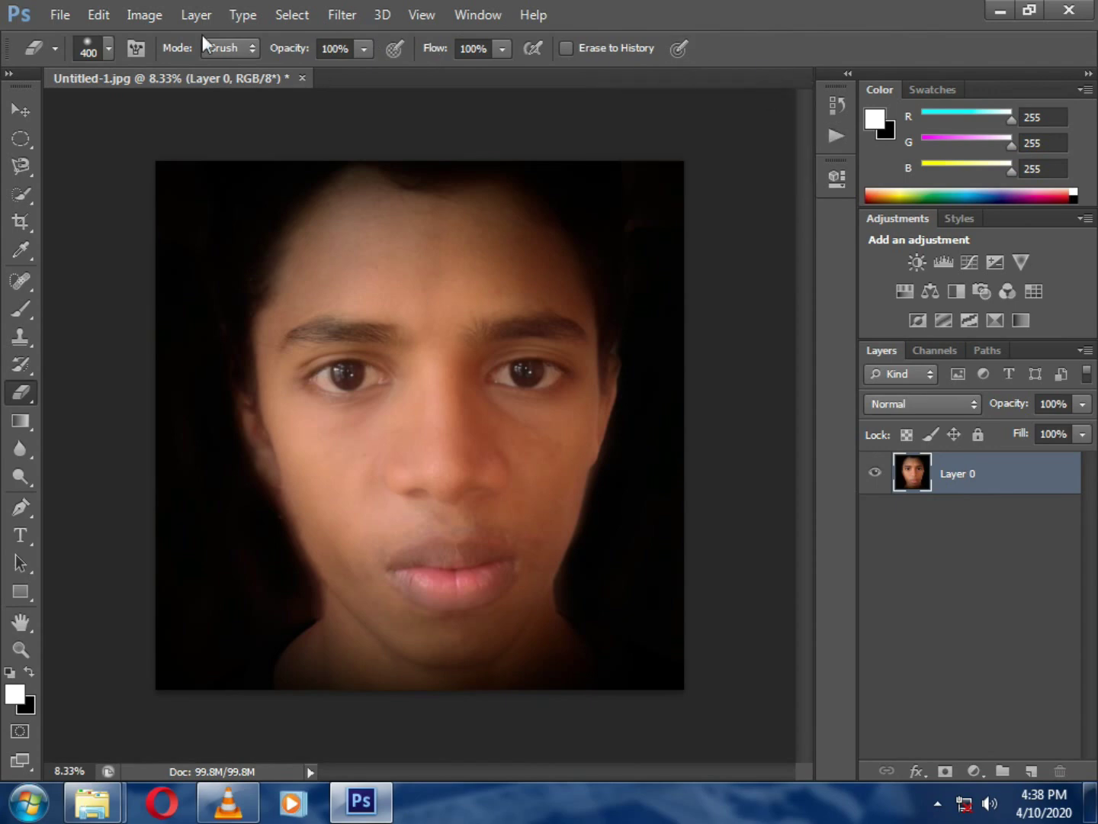
left_click(341, 14)
mouse_move(381, 445)
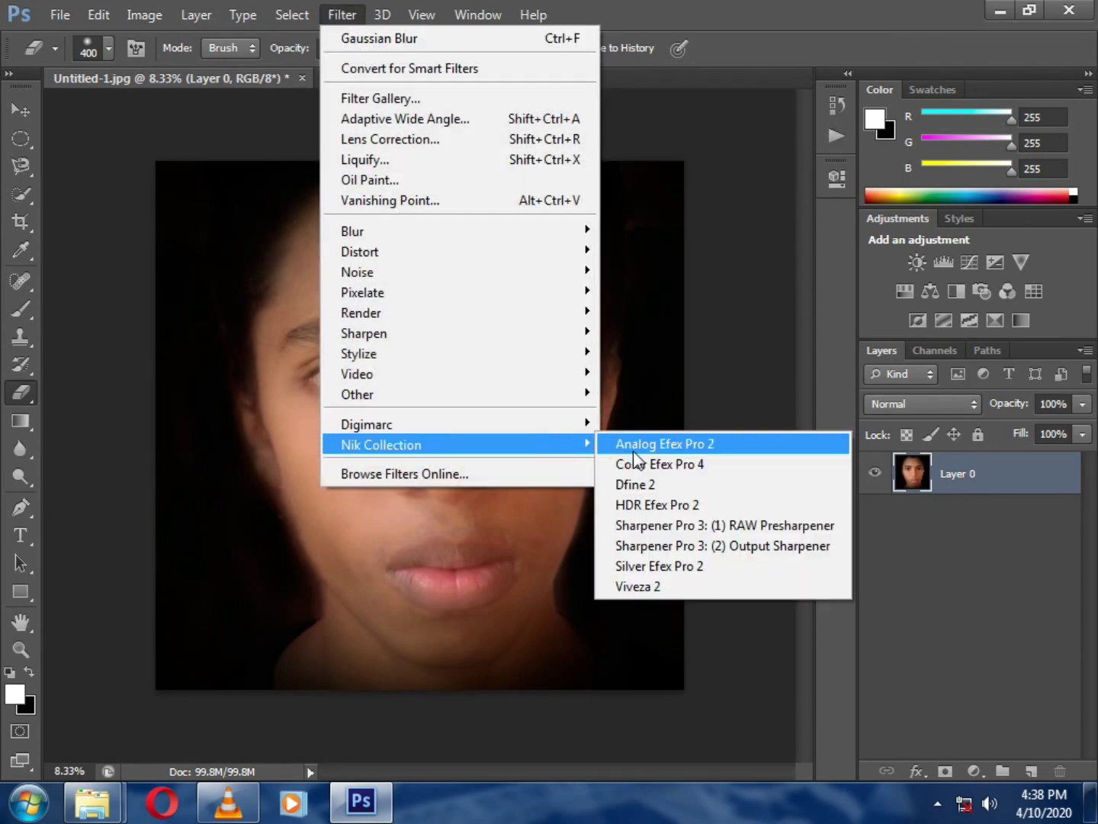
Step: Launch Color Efex Pro 4 and choose Darken / Lighten Center with shape 1
left_click(638, 457)
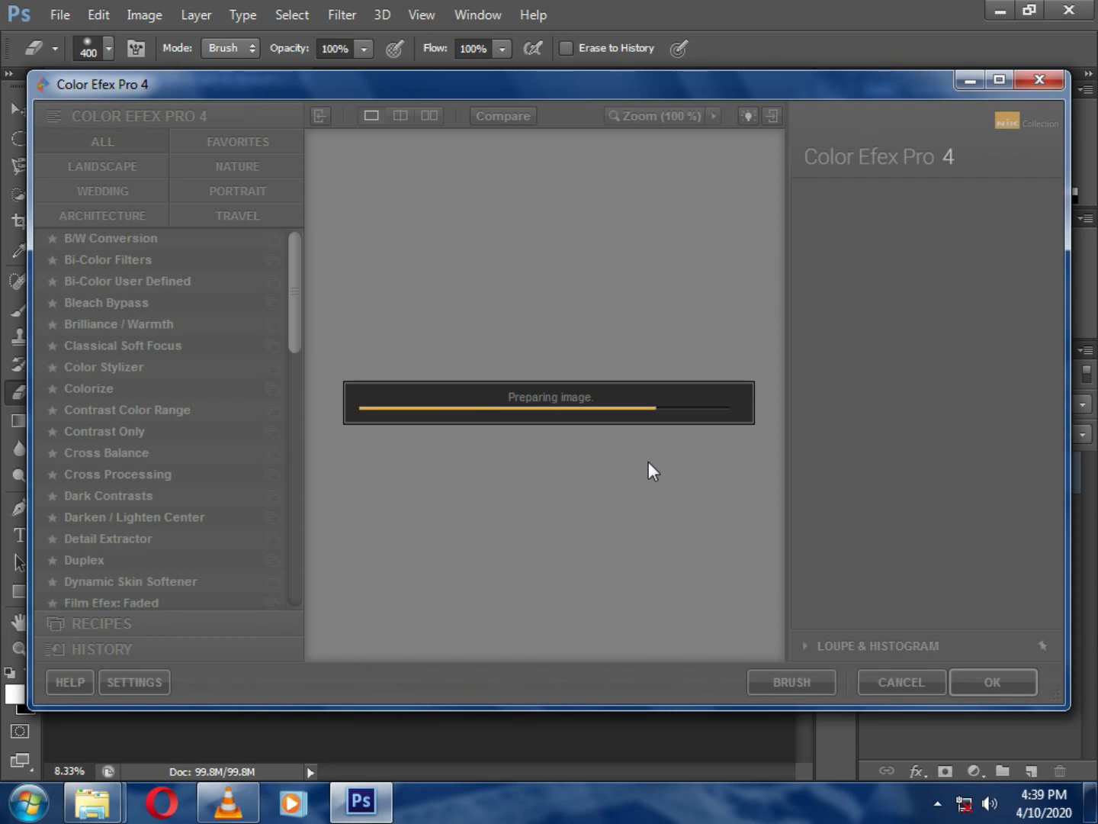
left_click_drag(716, 363, 916, 810)
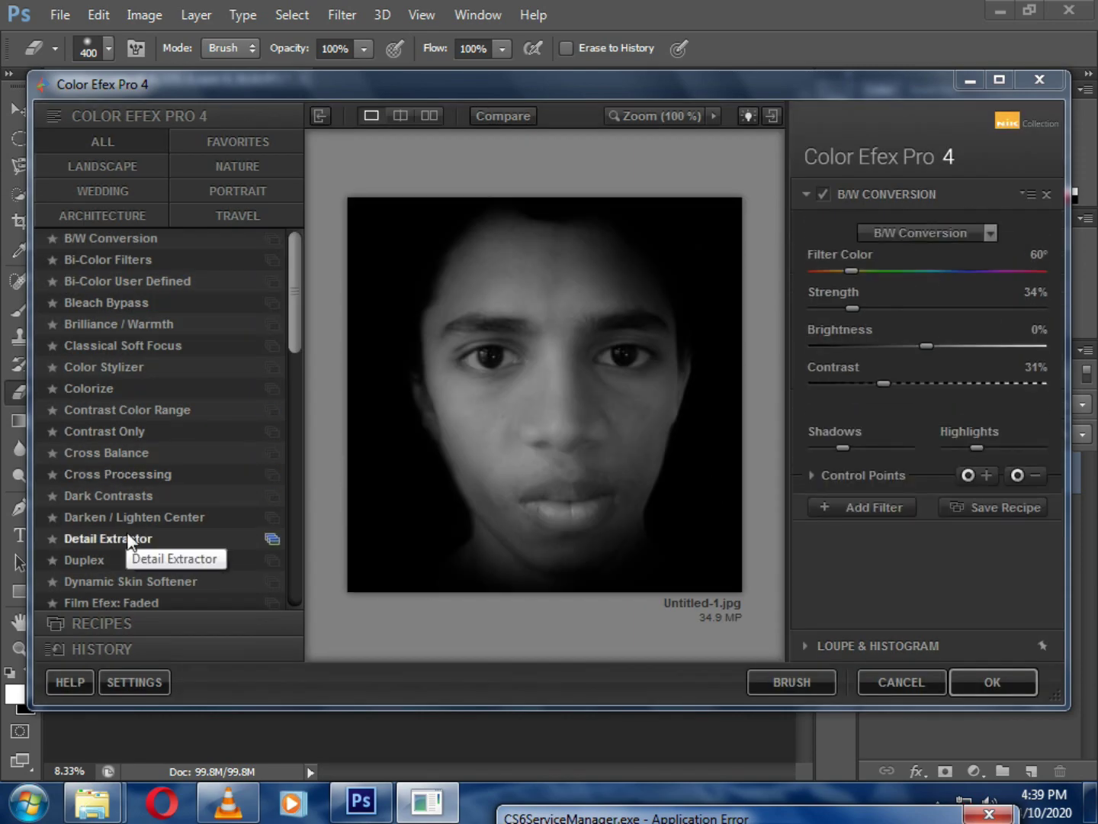
left_click(114, 517)
left_click(995, 243)
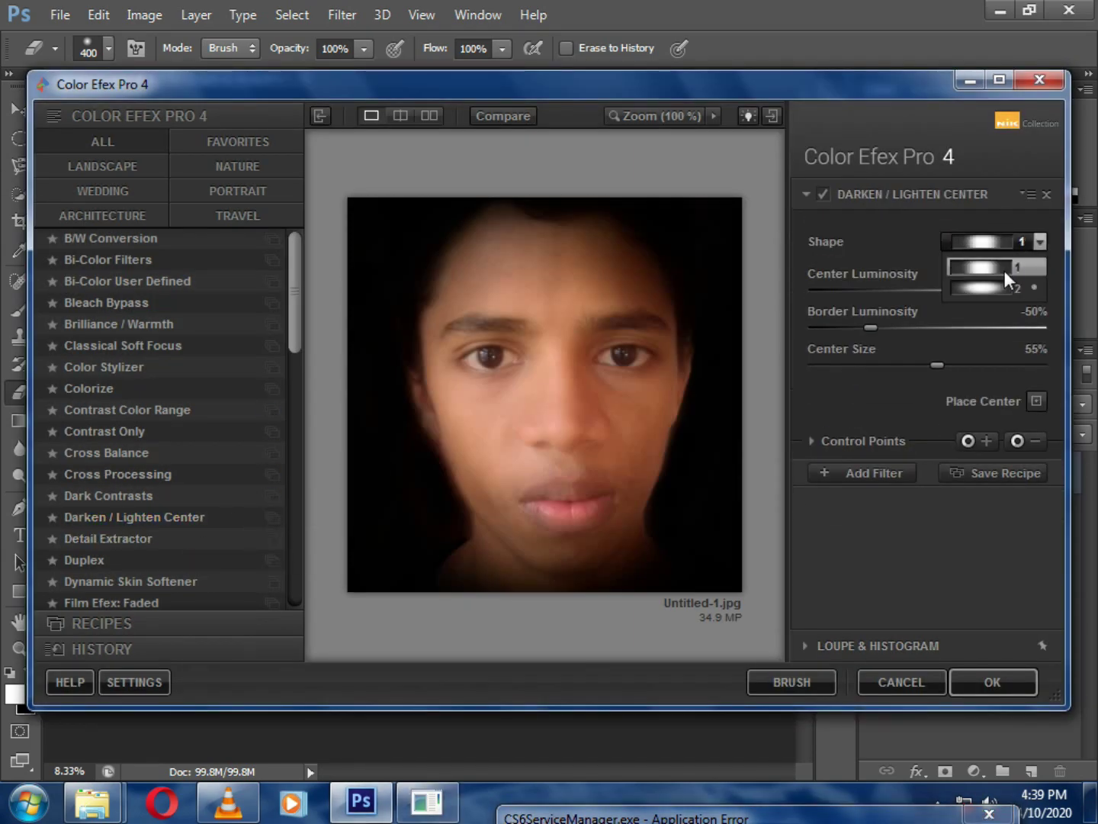
left_click(1004, 268)
Step: Set centre size 20% and border luminosity around -60%, then apply to Photoshop
scroll(876, 326, "down", 5)
scroll(890, 294, "down", 5)
left_click_drag(889, 305, 865, 312)
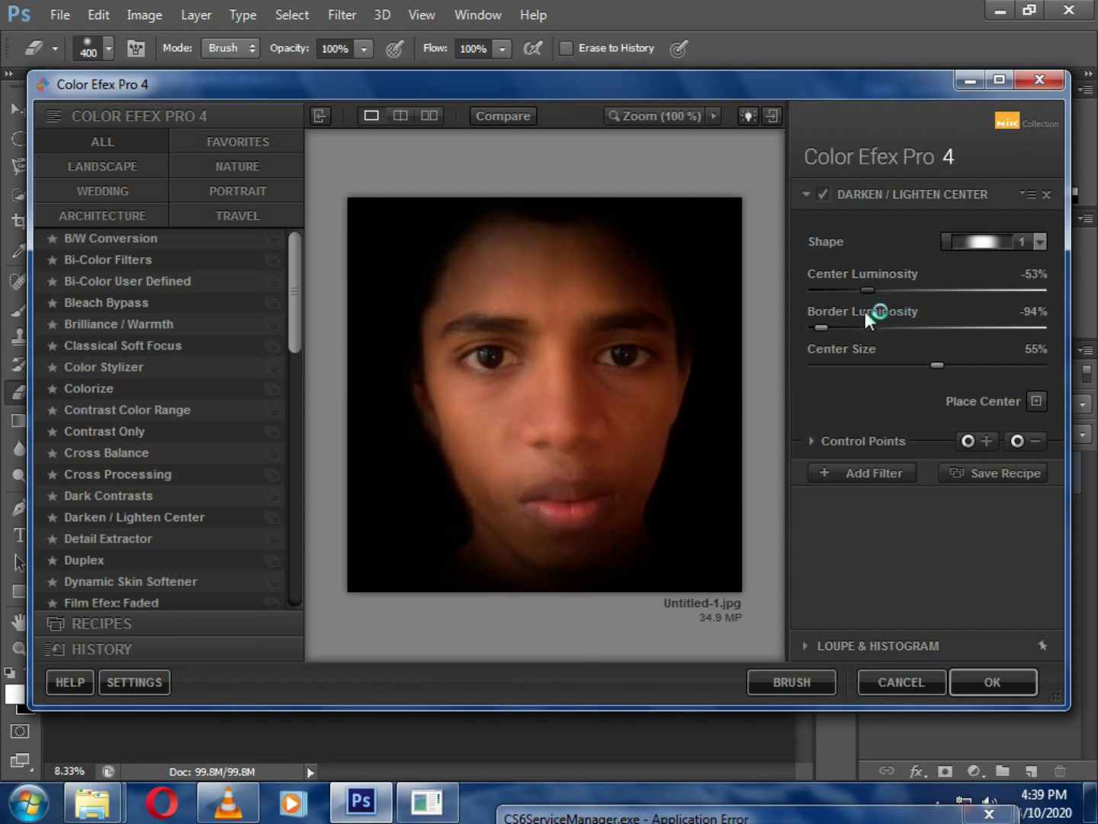
left_click_drag(938, 365, 861, 367)
left_click_drag(883, 290, 931, 292)
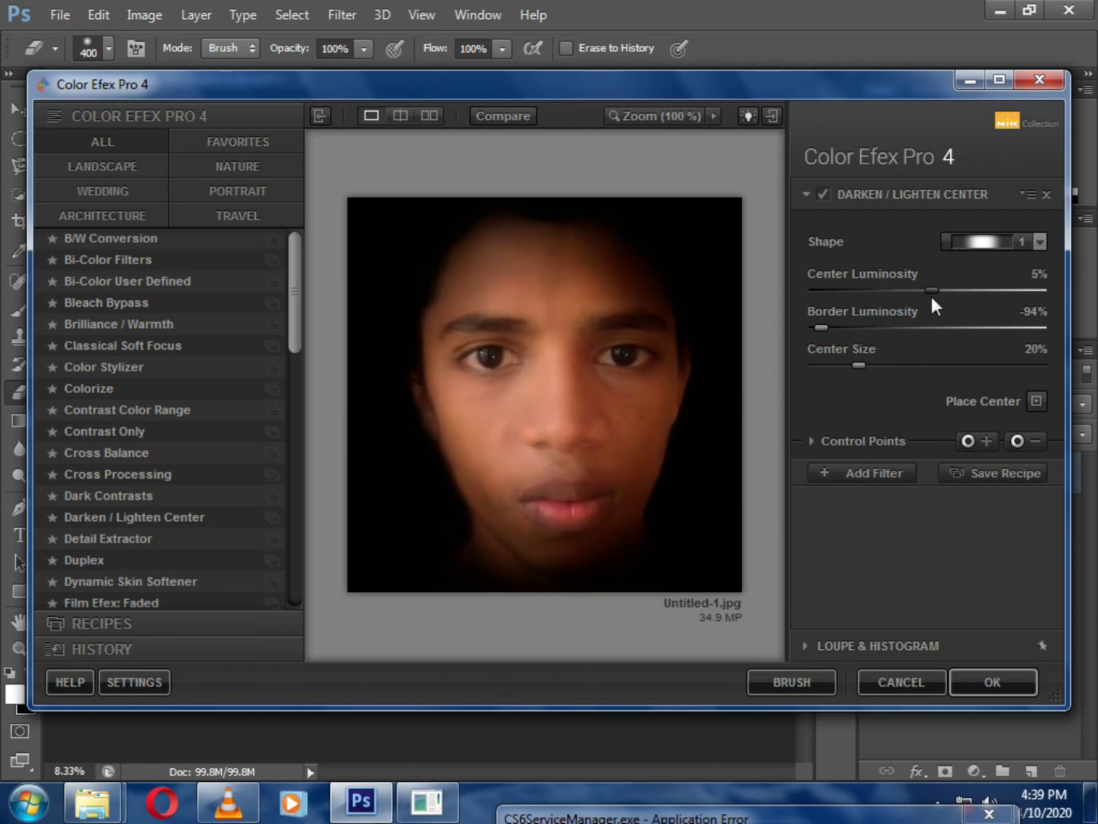
mouse_move(821, 327)
left_mouse_down()
mouse_move(857, 328)
mouse_move(844, 327)
left_mouse_up()
left_click(1017, 684)
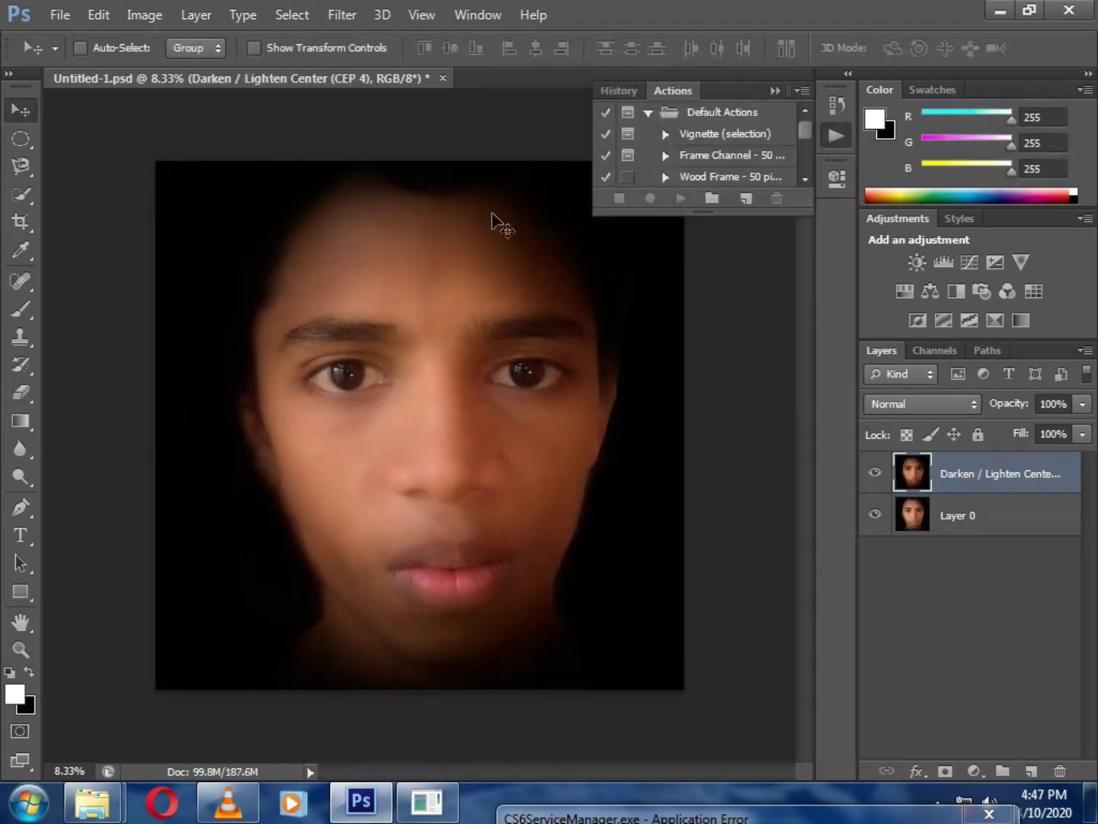
Step: Open the HUD image rjBx8z.jpg with File > Open As
left_click(774, 91)
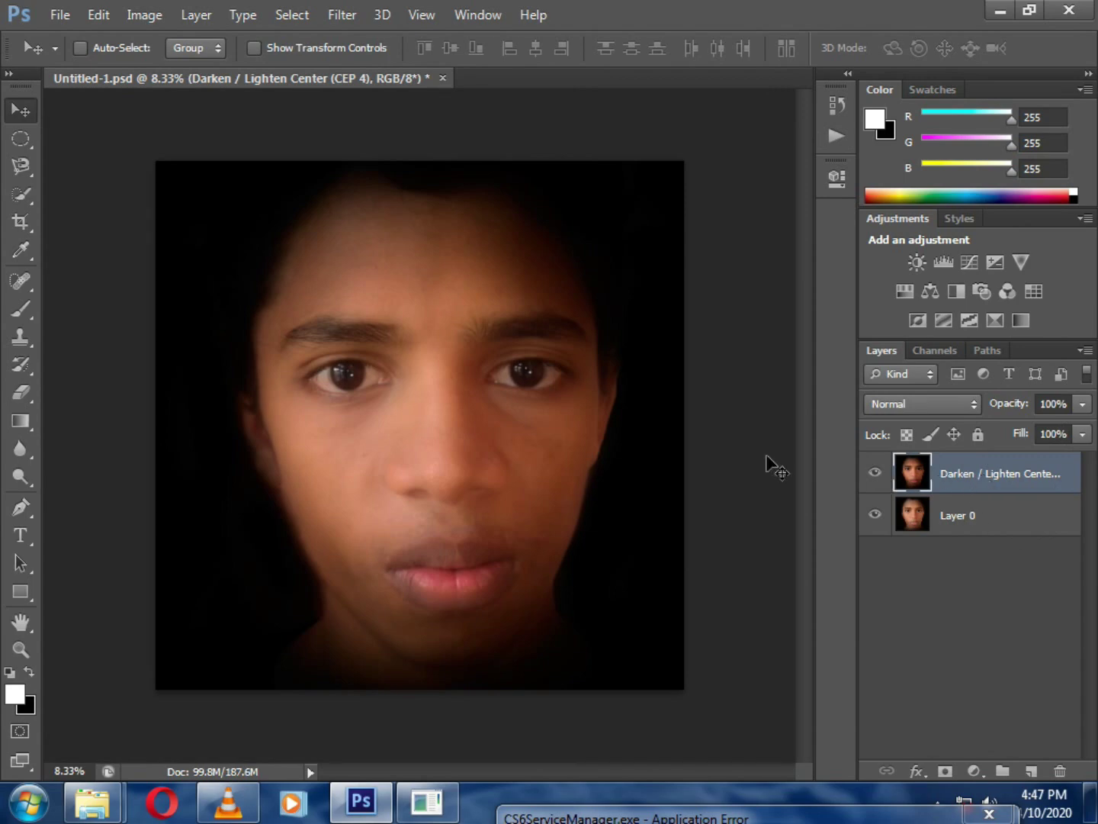
left_click(64, 17)
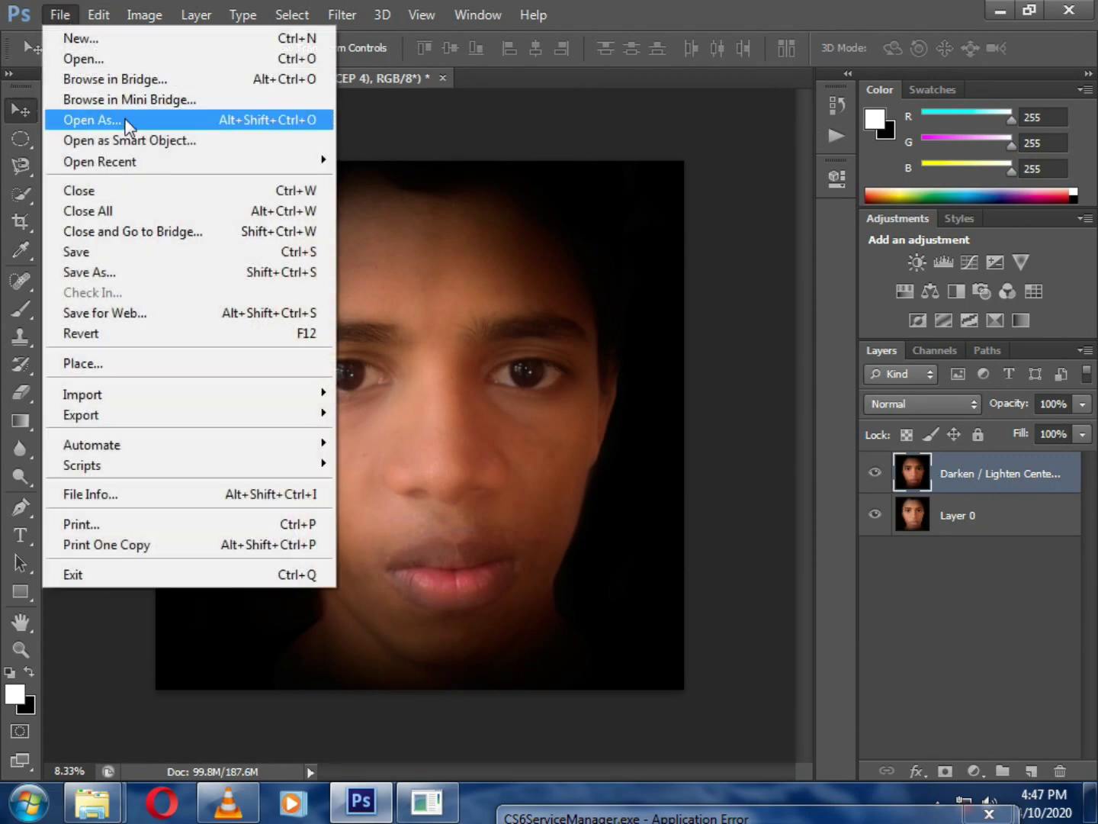
left_click(129, 60)
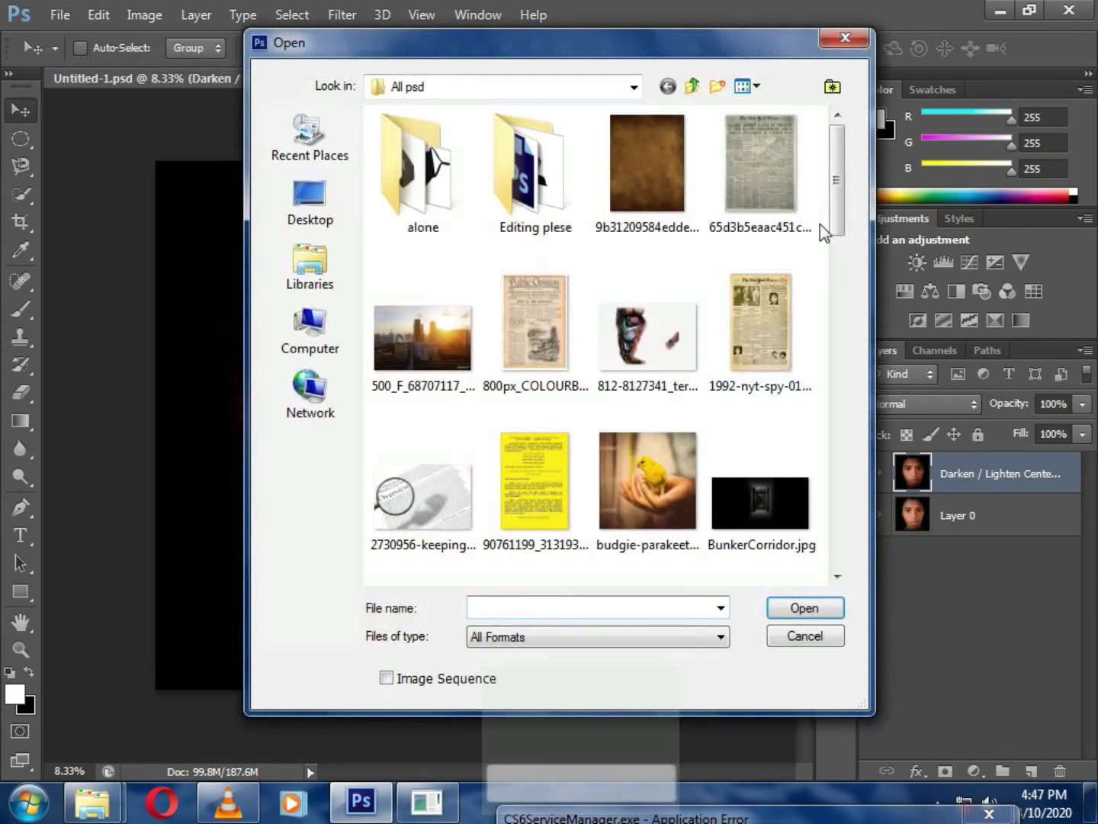
mouse_move(838, 217)
left_mouse_down()
mouse_move(834, 436)
mouse_move(766, 484)
left_mouse_up()
left_click(652, 275)
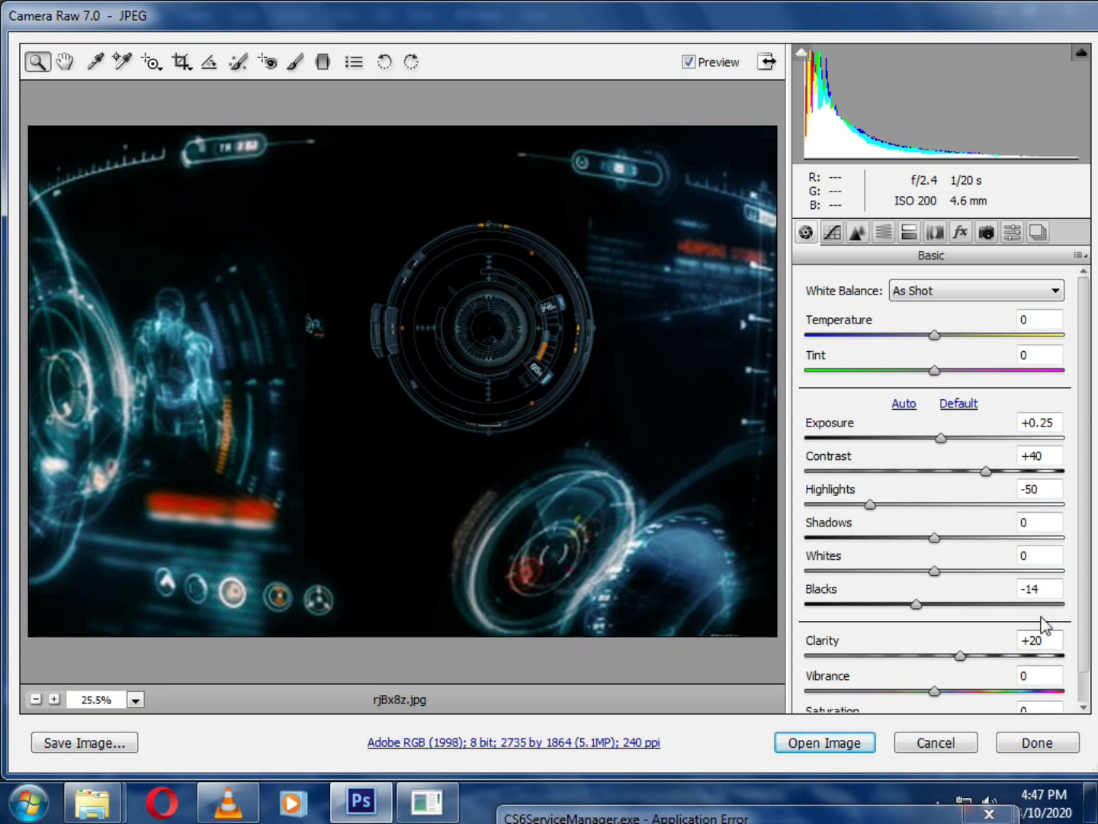
Step: Lower Blues saturation to about -34 in Camera Raw and open the image
left_click(877, 238)
left_click_drag(896, 562, 897, 562)
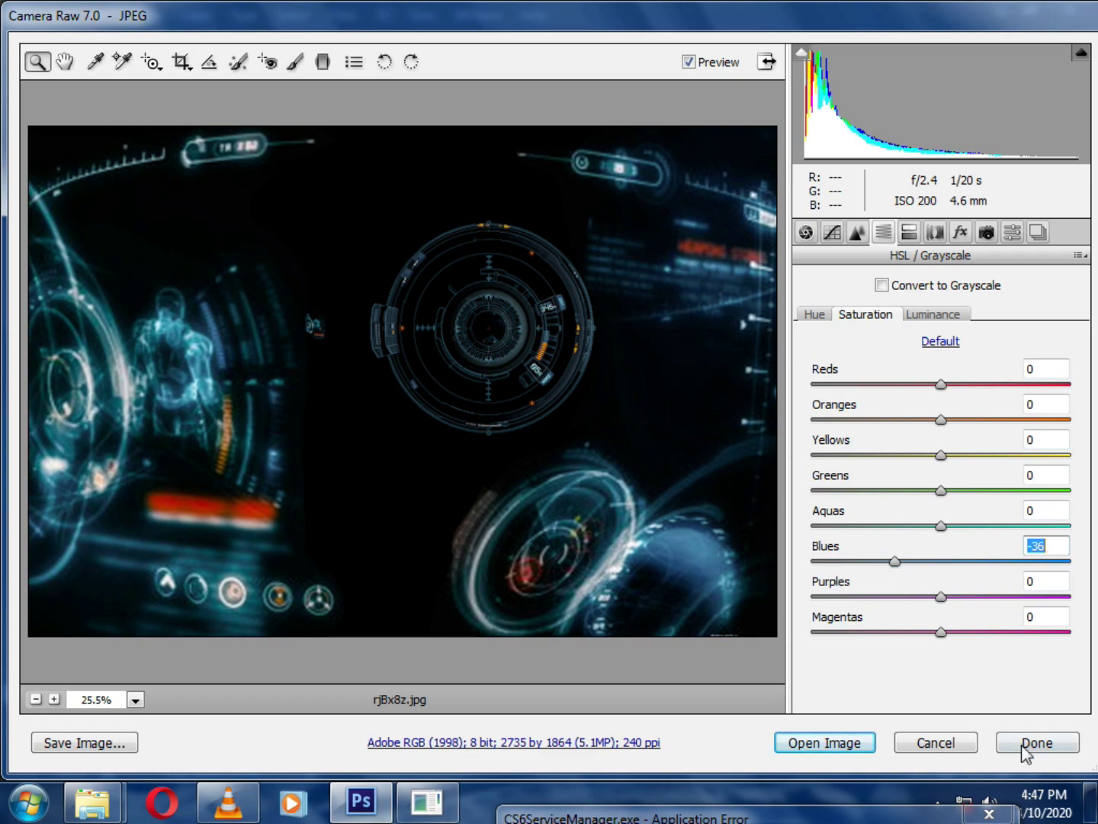
left_click(840, 740)
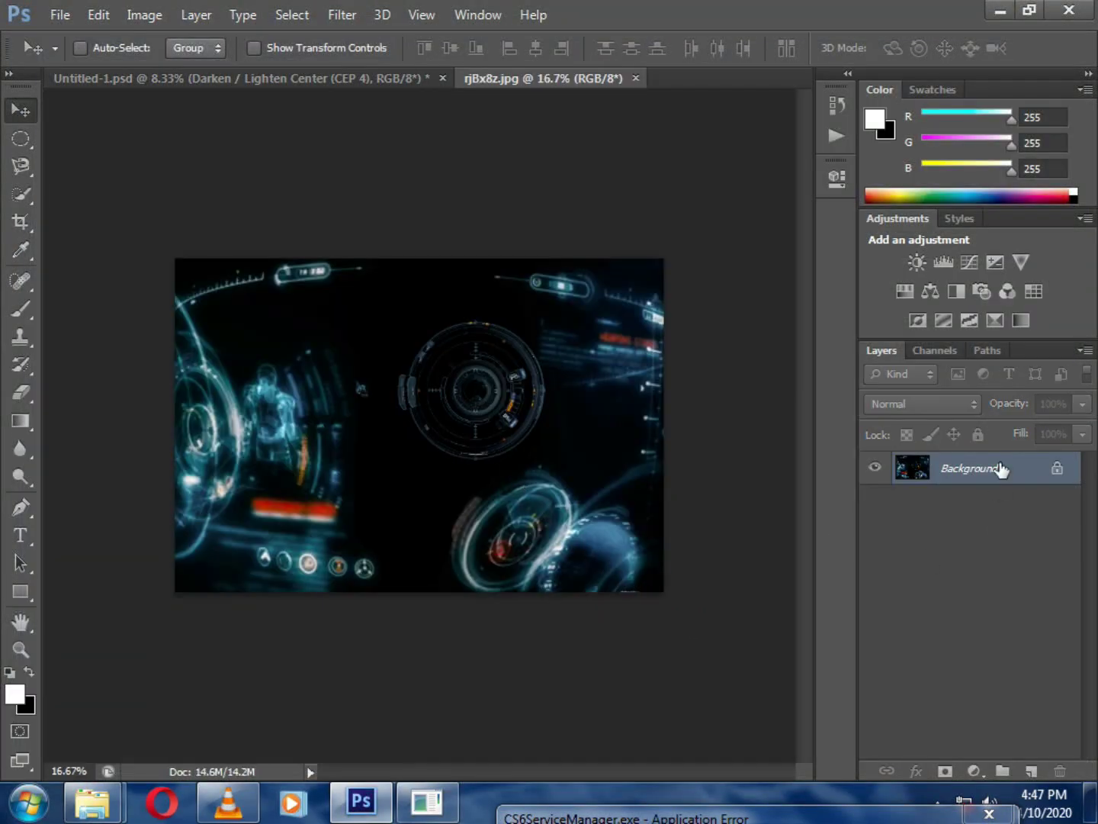
Step: Unlock the HUD background as Layer 0 and drag it onto the portrait
double_click(1001, 469)
left_click(769, 259)
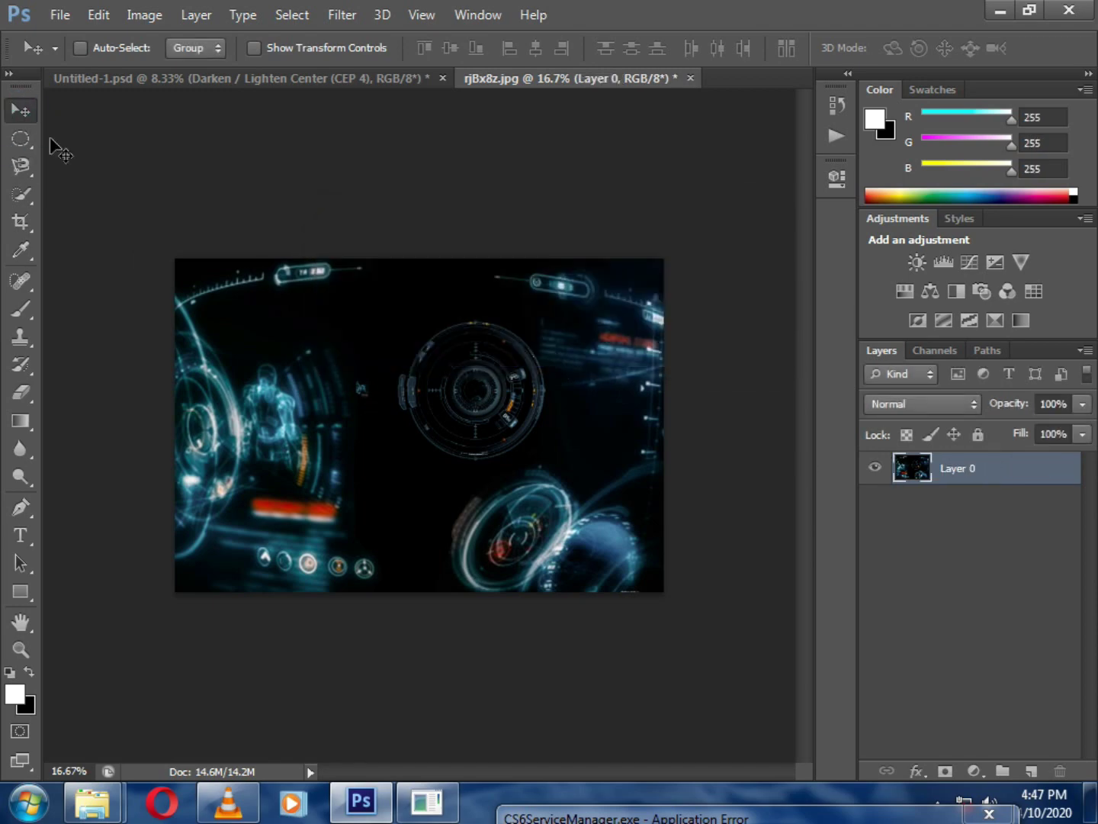
mouse_move(395, 373)
left_mouse_down()
mouse_move(278, 81)
mouse_move(429, 363)
mouse_move(451, 445)
left_mouse_up()
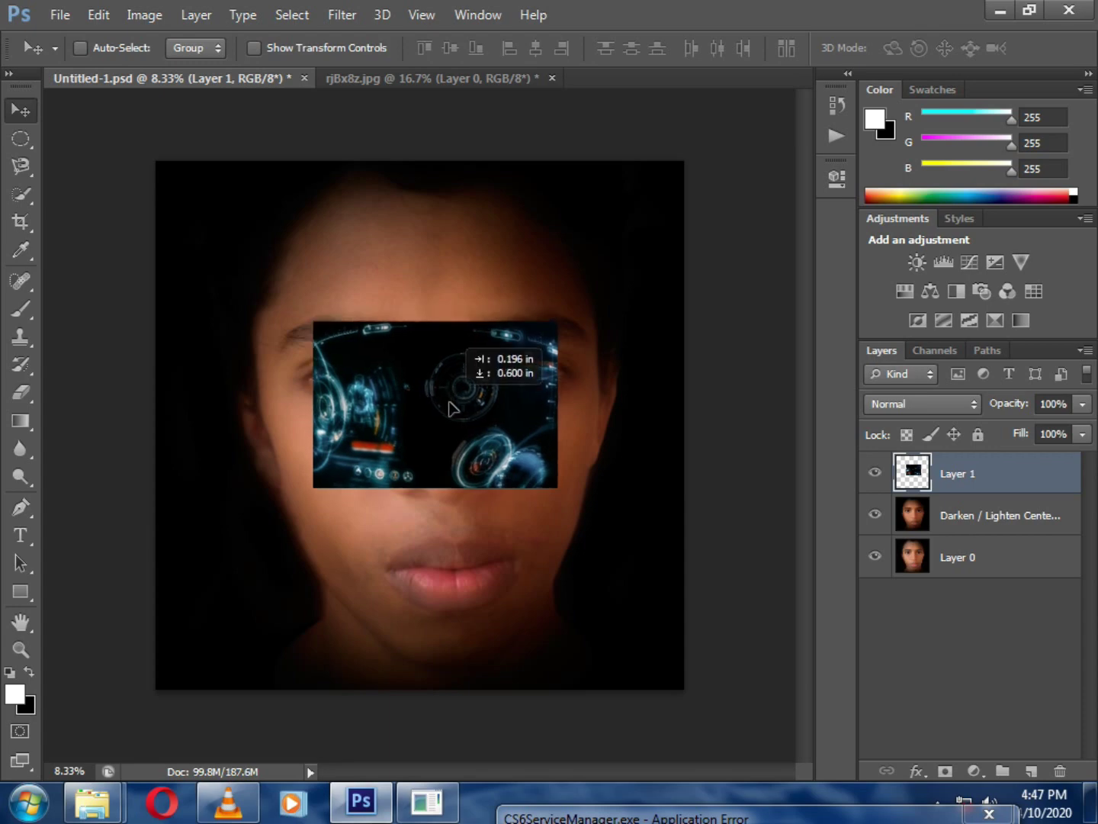
Step: Set the HUD layer to 38% opacity and scale it to cover the face
key("ctrl+t")
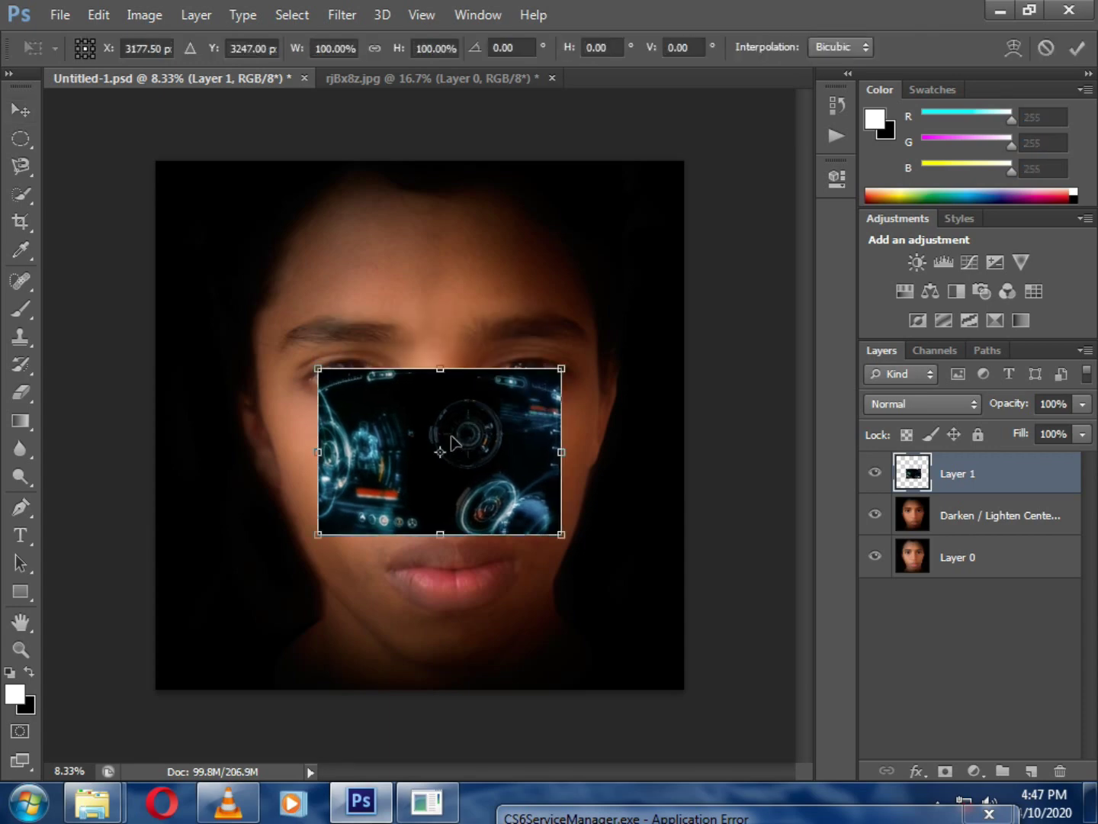
key("ctrl+minus")
key("ctrl+minus")
key("ctrl+minus")
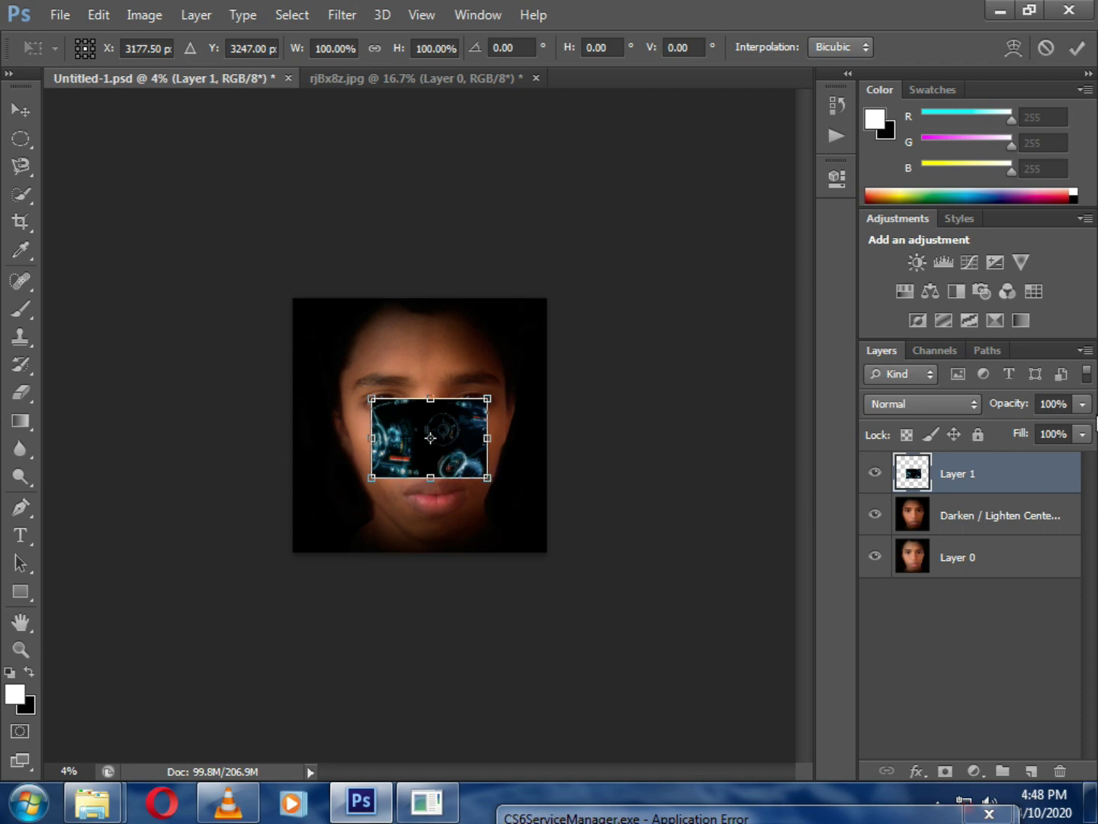
left_click(1084, 405)
left_click(1015, 429)
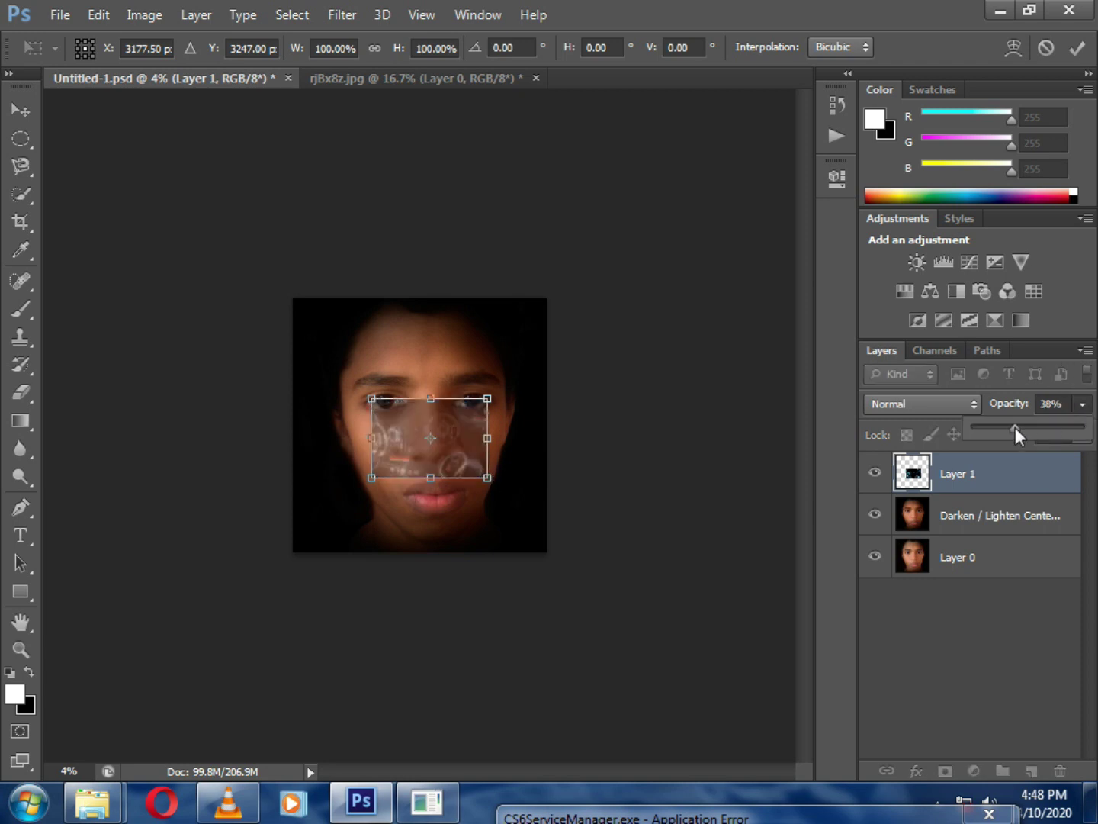
mouse_move(489, 479)
left_mouse_down()
mouse_move(585, 549)
mouse_move(553, 519)
left_mouse_up()
mouse_move(608, 318)
left_mouse_down()
mouse_move(567, 329)
mouse_move(553, 367)
left_mouse_up()
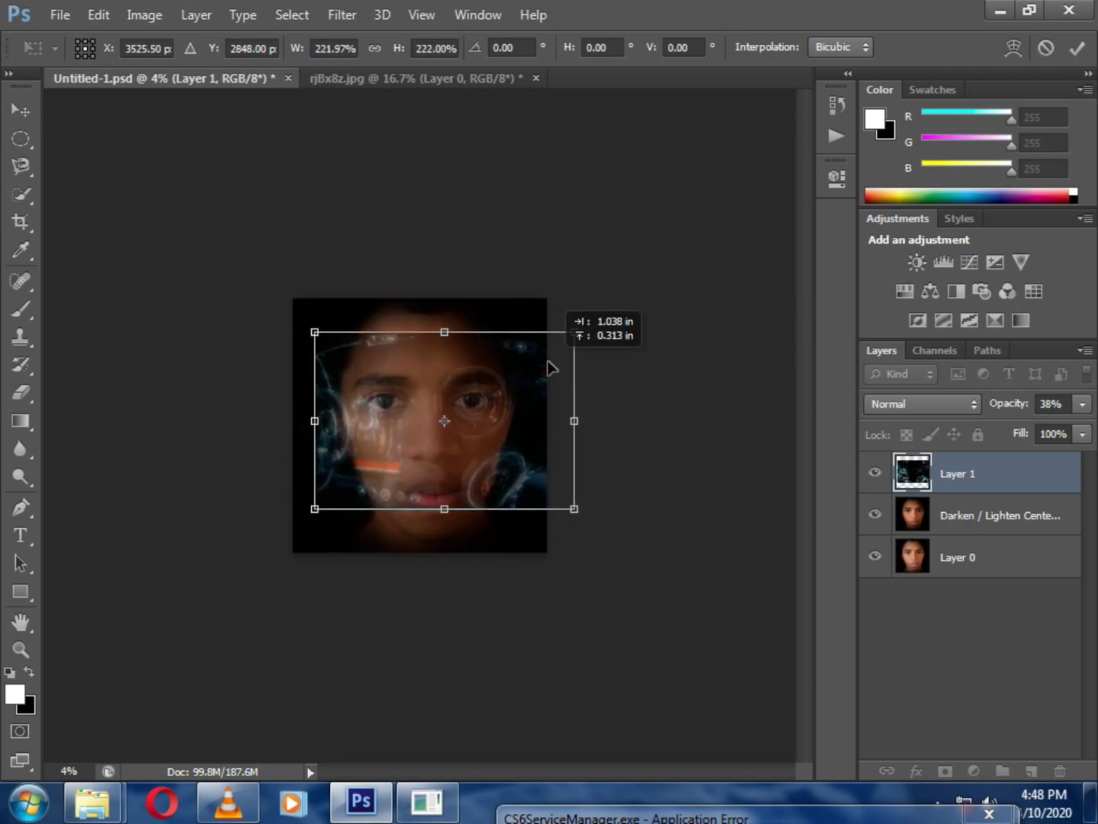
mouse_move(312, 510)
left_mouse_down()
mouse_move(284, 517)
mouse_move(292, 527)
left_mouse_up()
left_click_drag(583, 527, 581, 516)
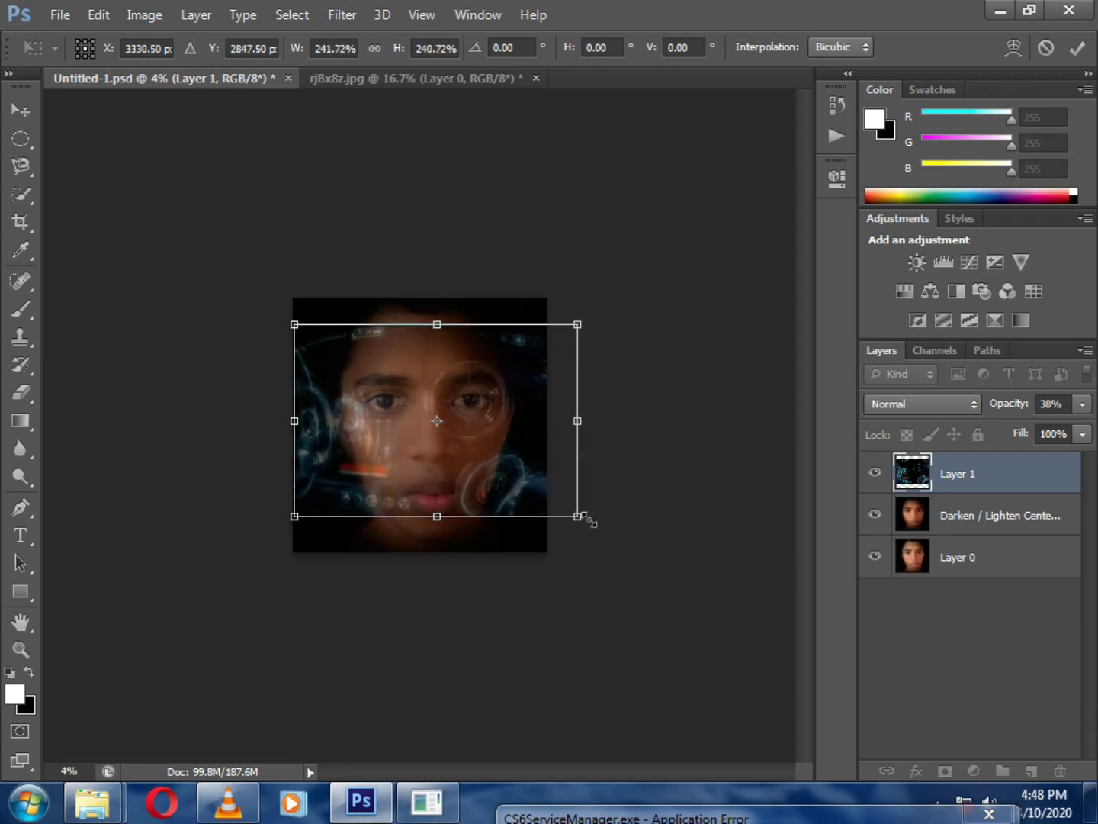
left_click_drag(581, 321, 579, 312)
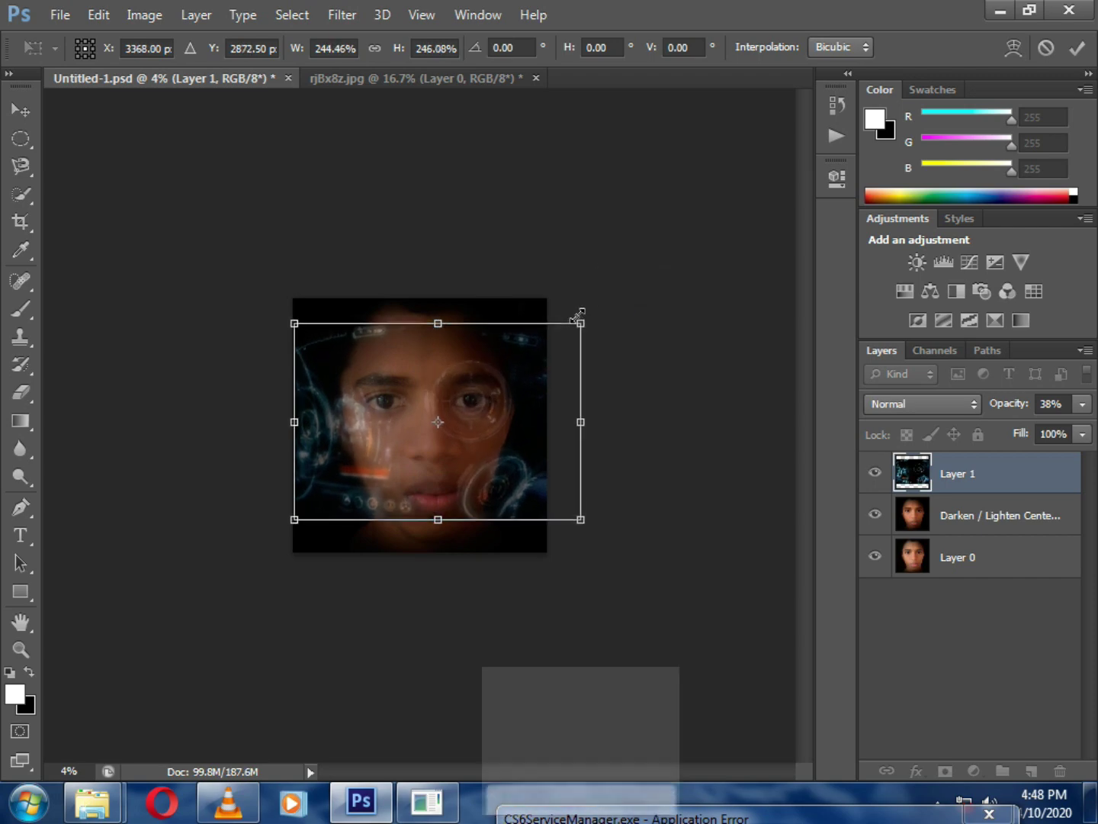
key("Return")
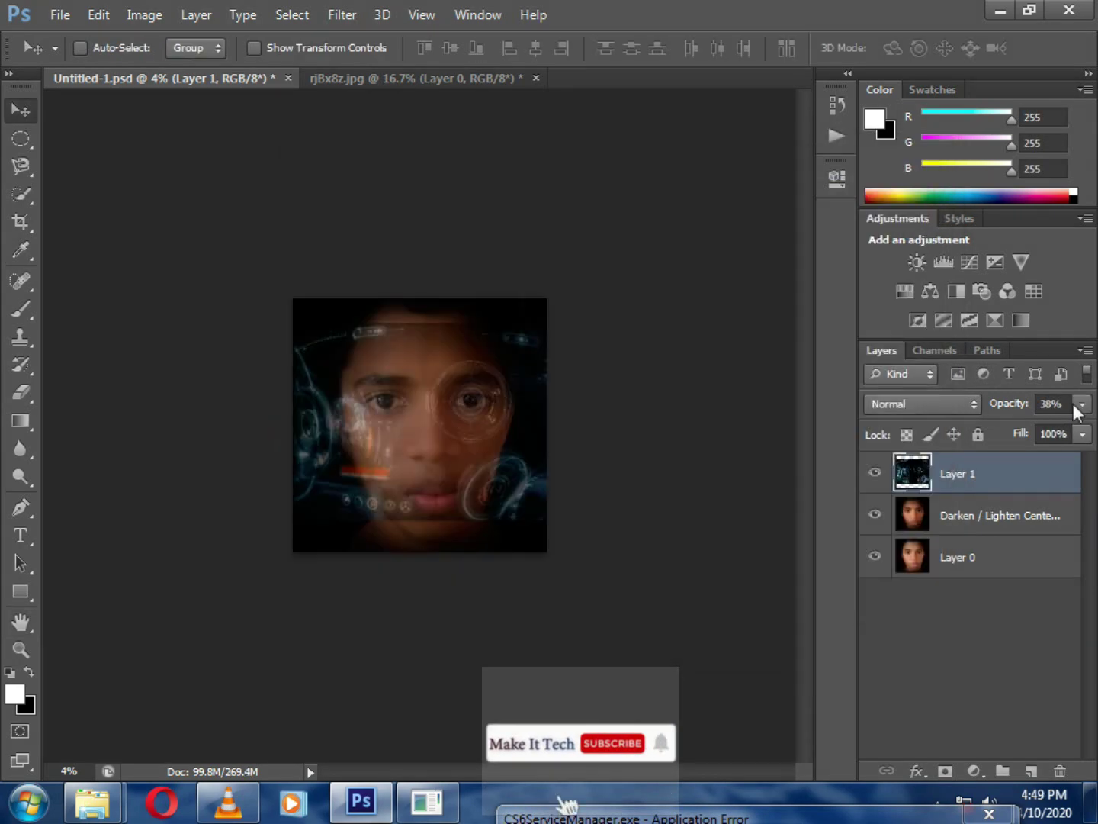
Step: Blend the HUD layer with Screen at 100% opacity
left_click(1082, 404)
left_click_drag(1053, 429, 1092, 429)
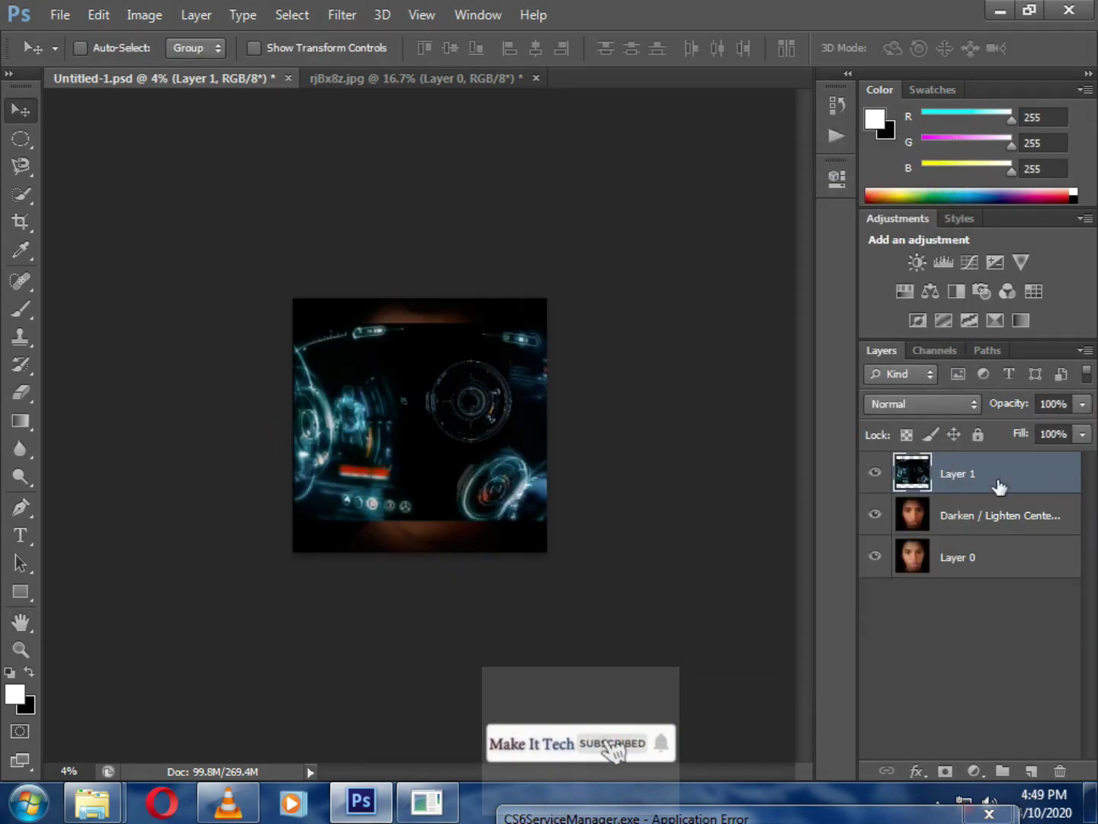
double_click(959, 474)
left_click(923, 402)
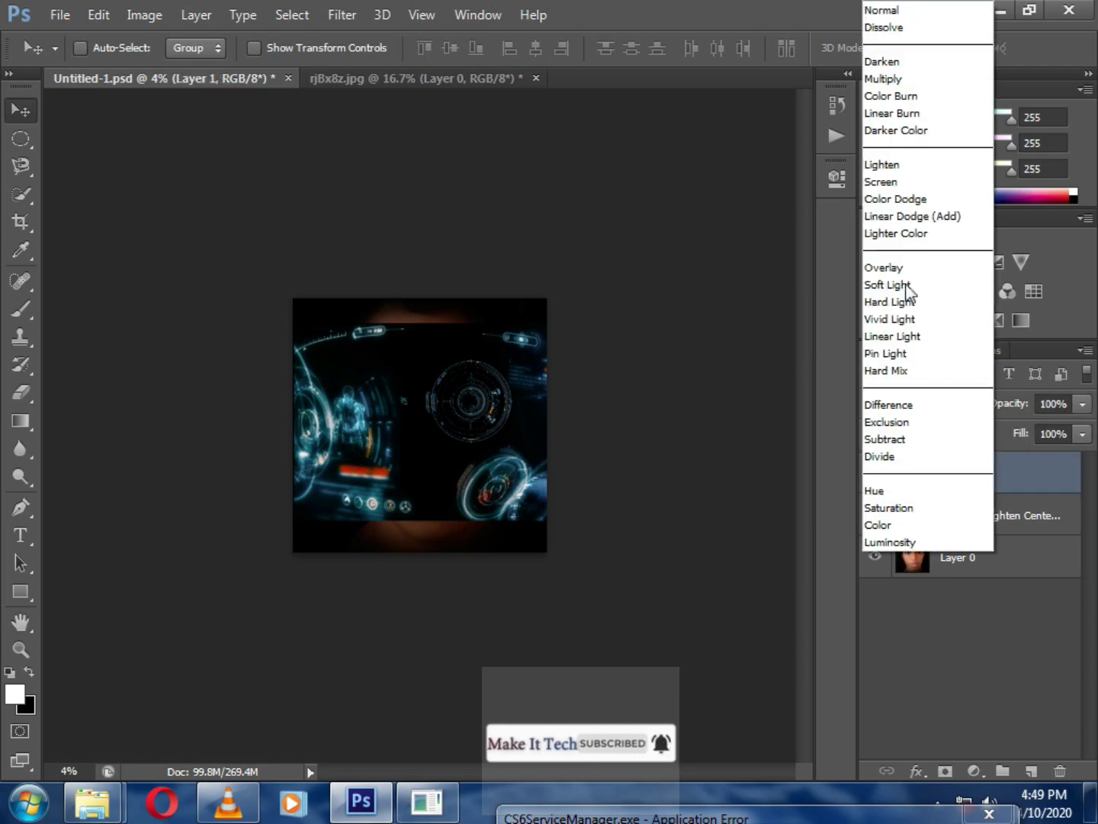
left_click(885, 181)
key("ctrl+plus")
key("ctrl+plus")
key("ctrl+plus")
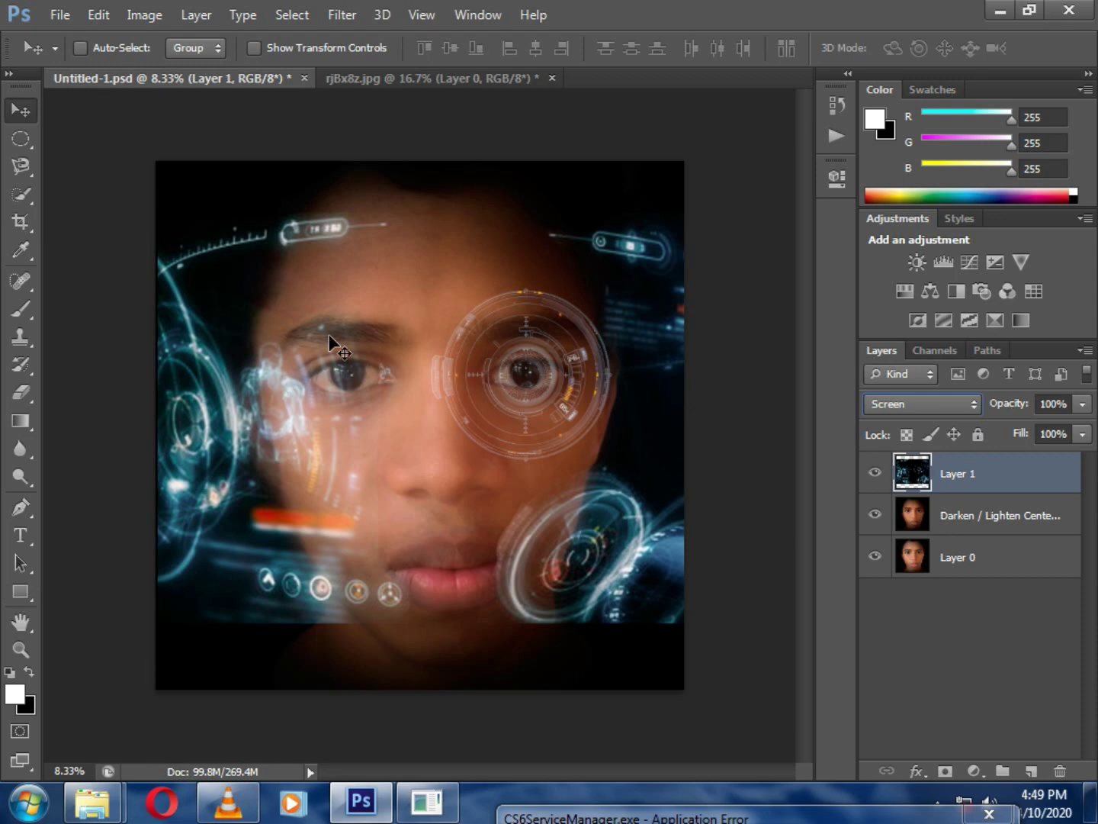
key("e")
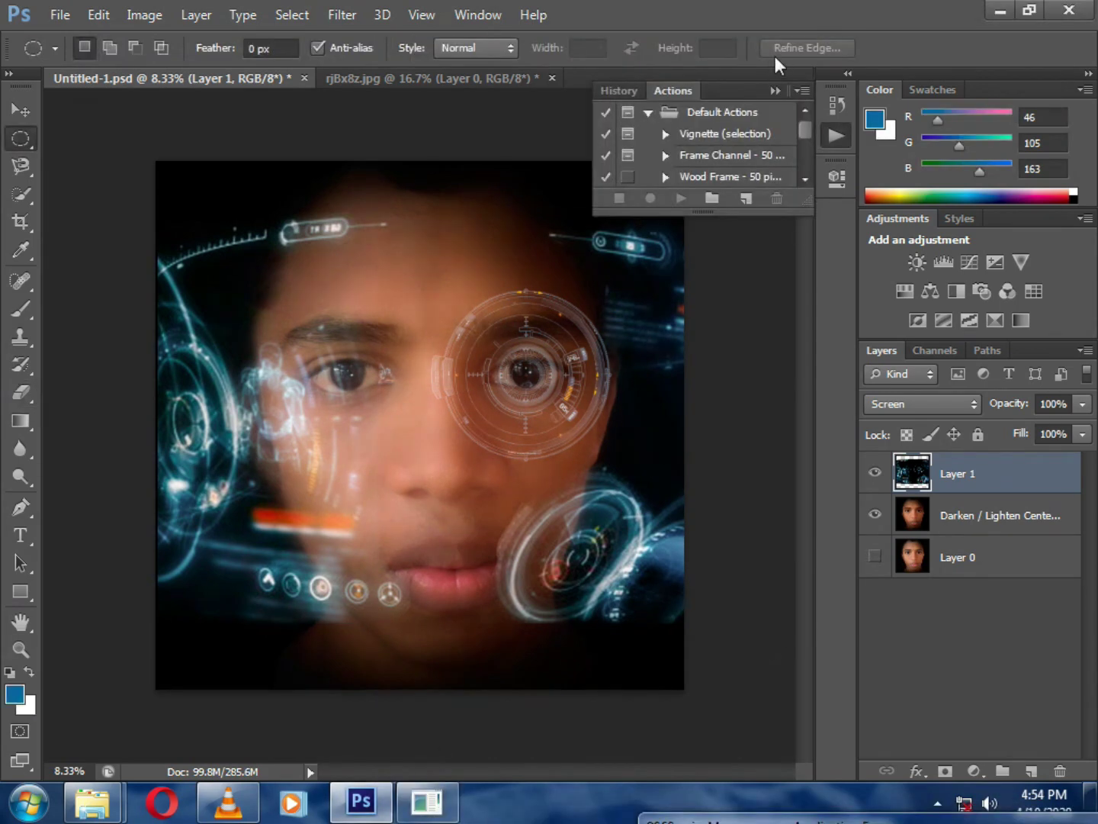
Step: Select the Darken / Lighten Center layer and open the Image adjustments menu
left_click(772, 91)
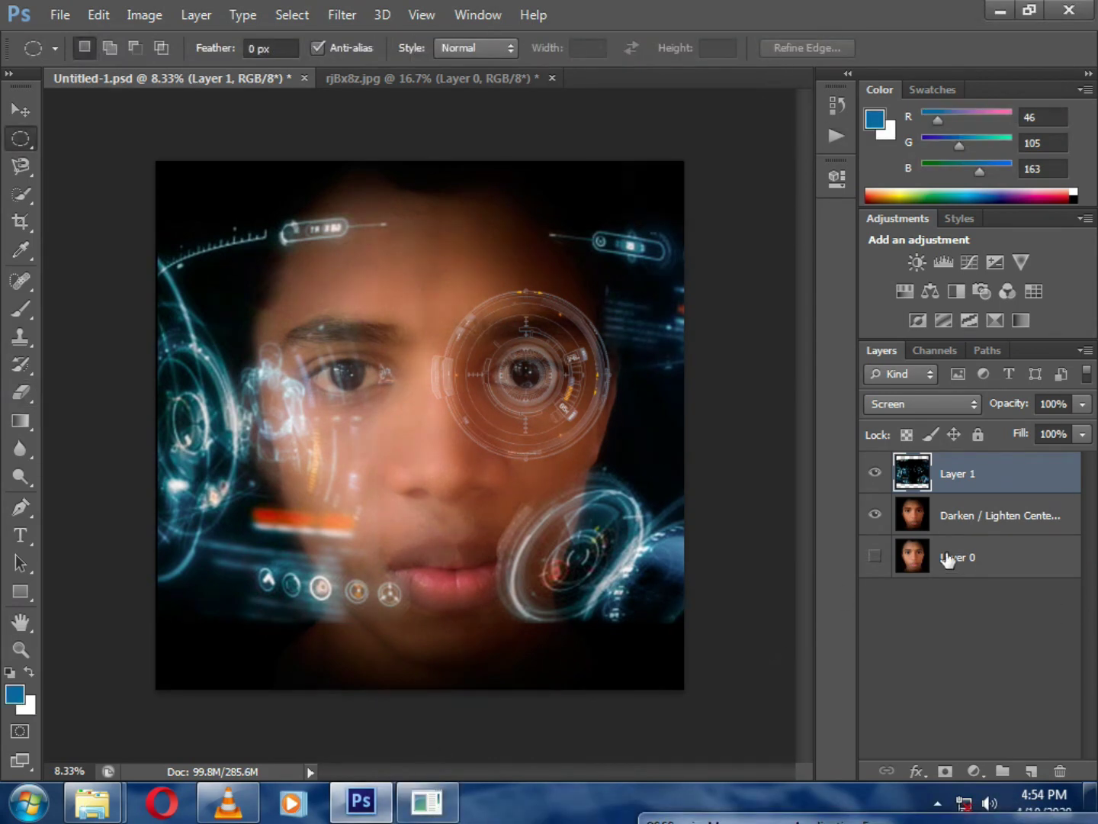
right_click(985, 467)
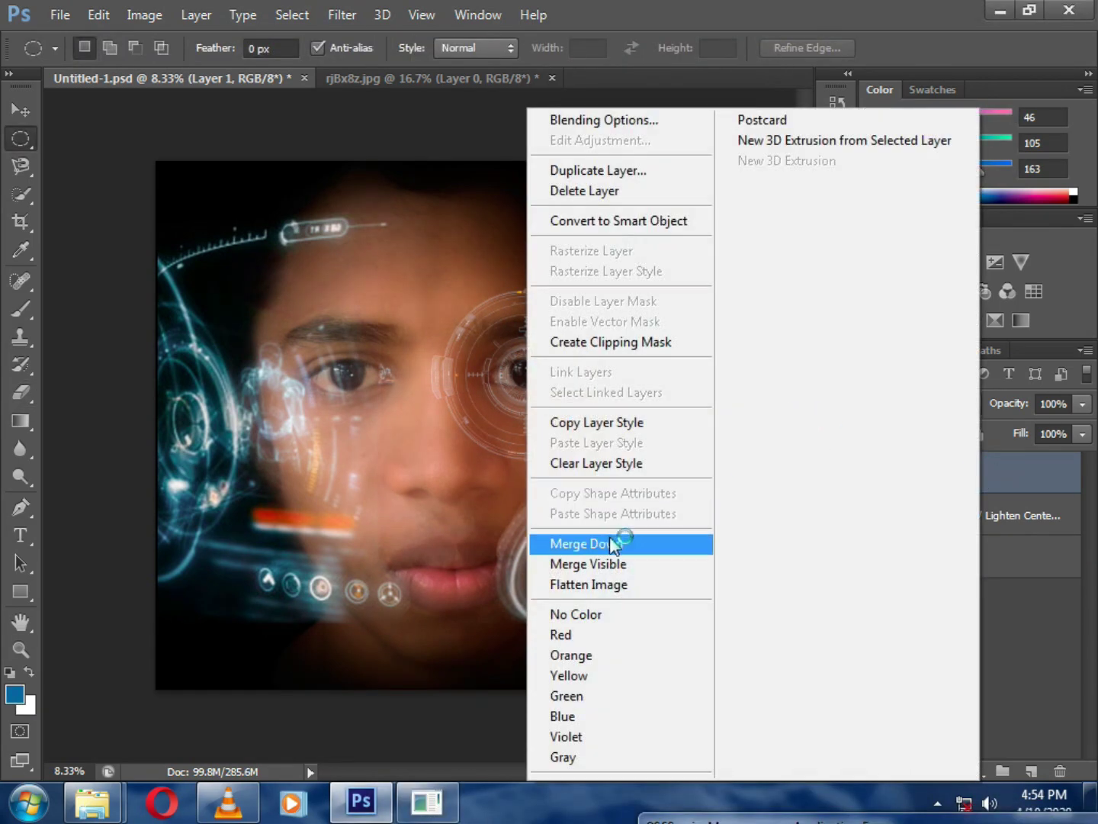
double_click(681, 10)
left_click_drag(665, 50, 717, 0)
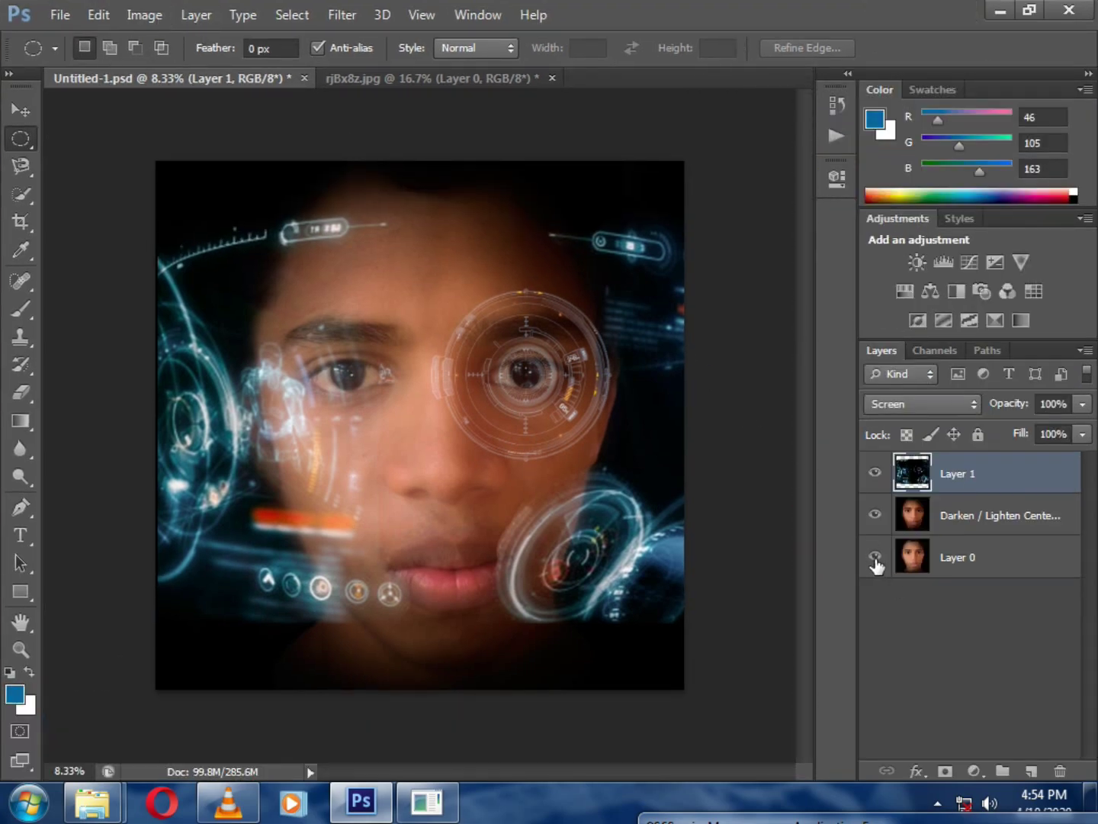
left_click(951, 526)
double_click(129, 26)
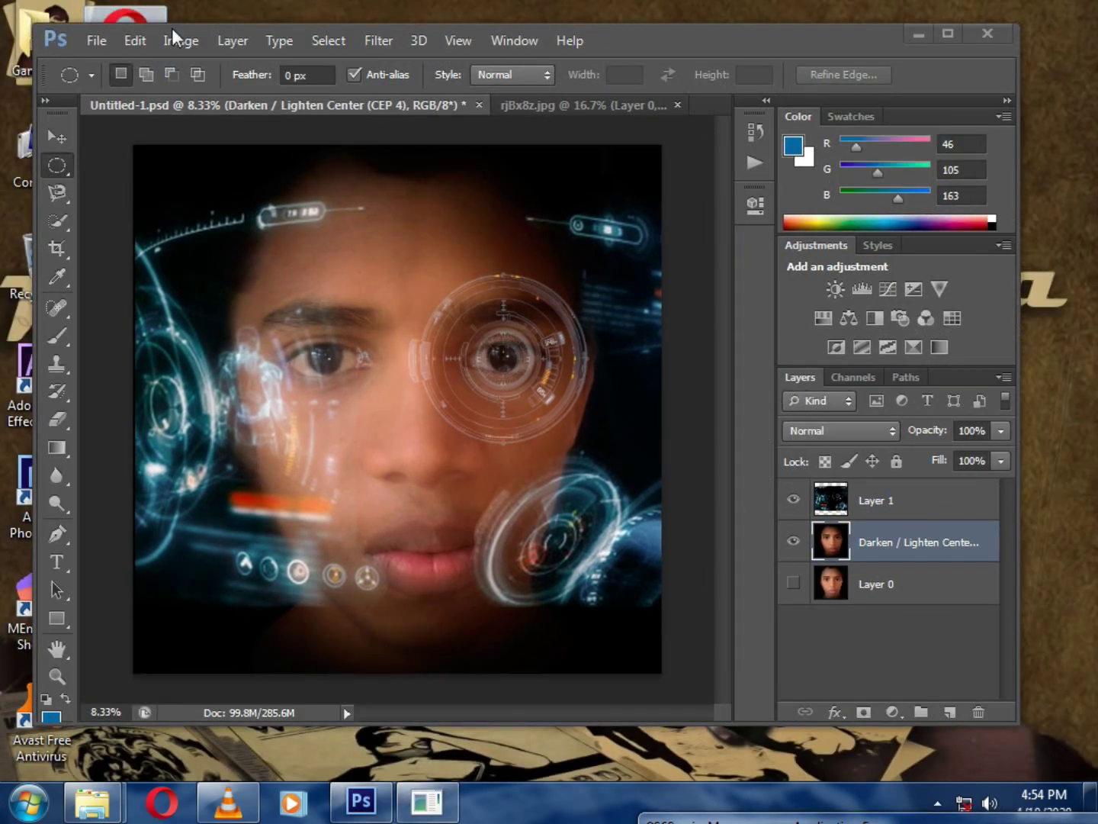
double_click(175, 28)
left_click(157, 19)
mouse_move(240, 69)
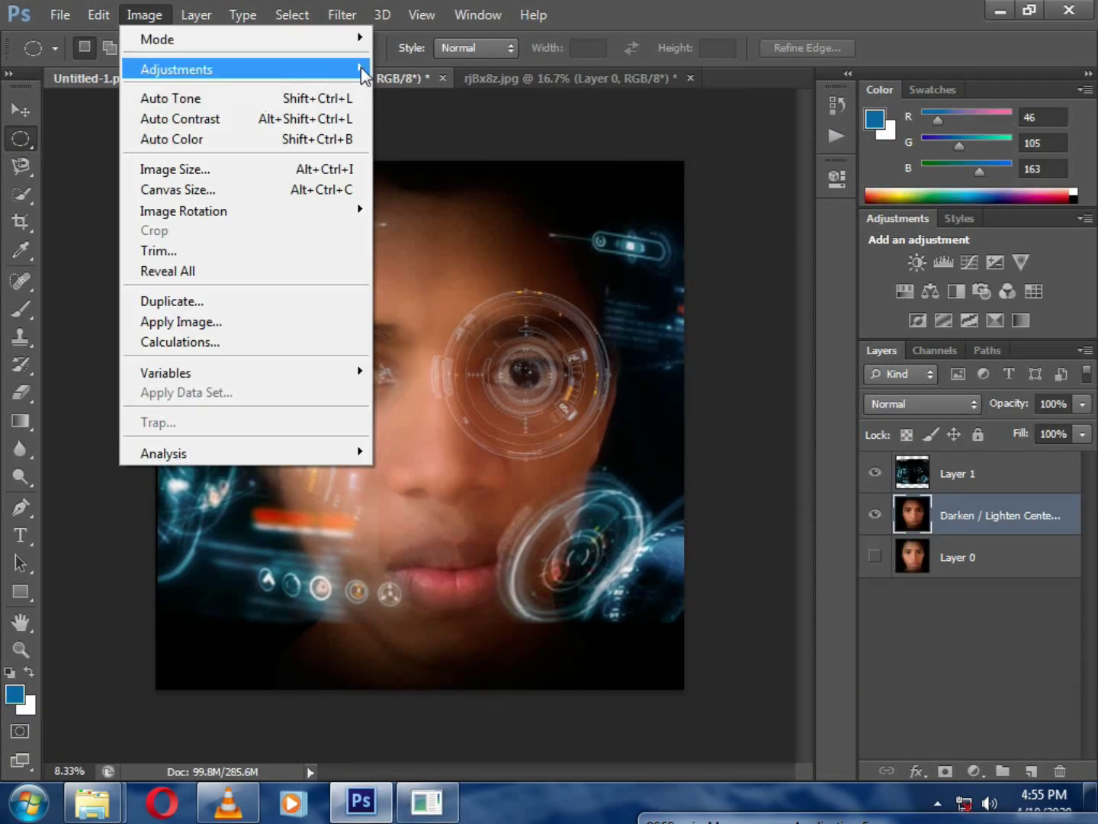
Step: Apply Exposure -0.60, Offset 0 and Gamma 0.87 to the Darken / Lighten Center layer
left_click(456, 131)
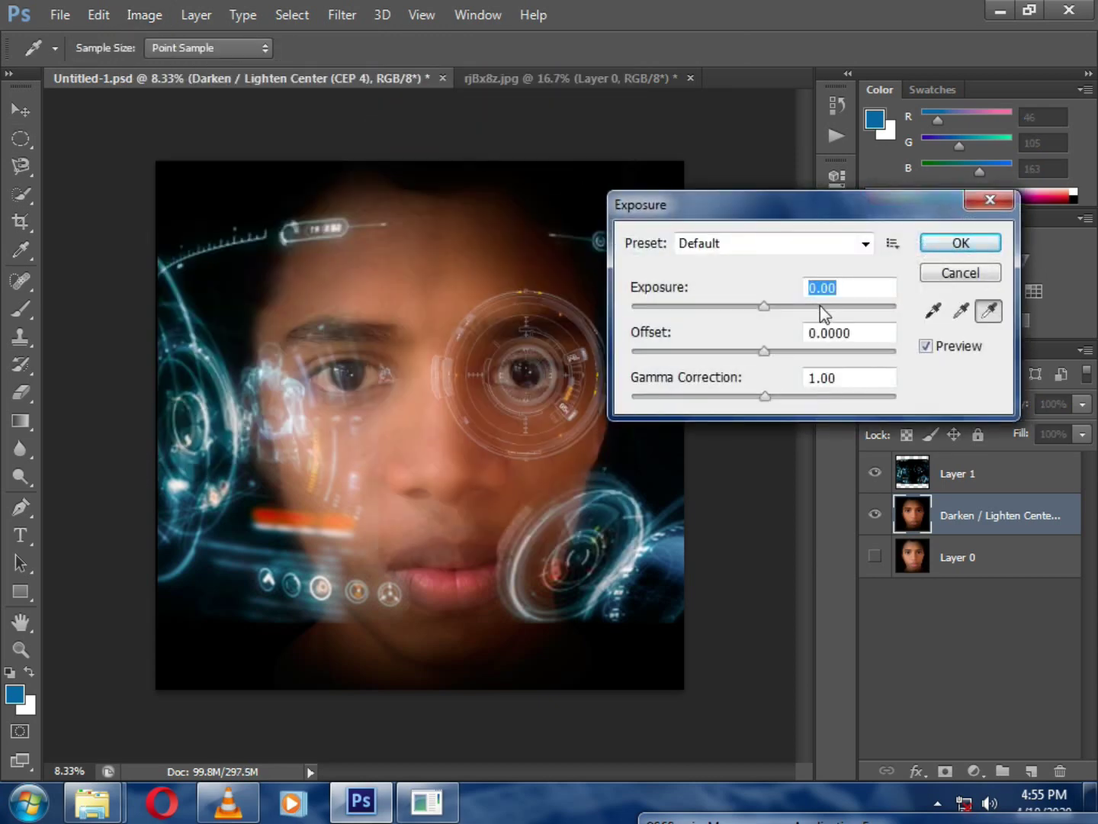
mouse_move(768, 313)
left_mouse_down()
mouse_move(750, 315)
mouse_move(766, 355)
left_mouse_up()
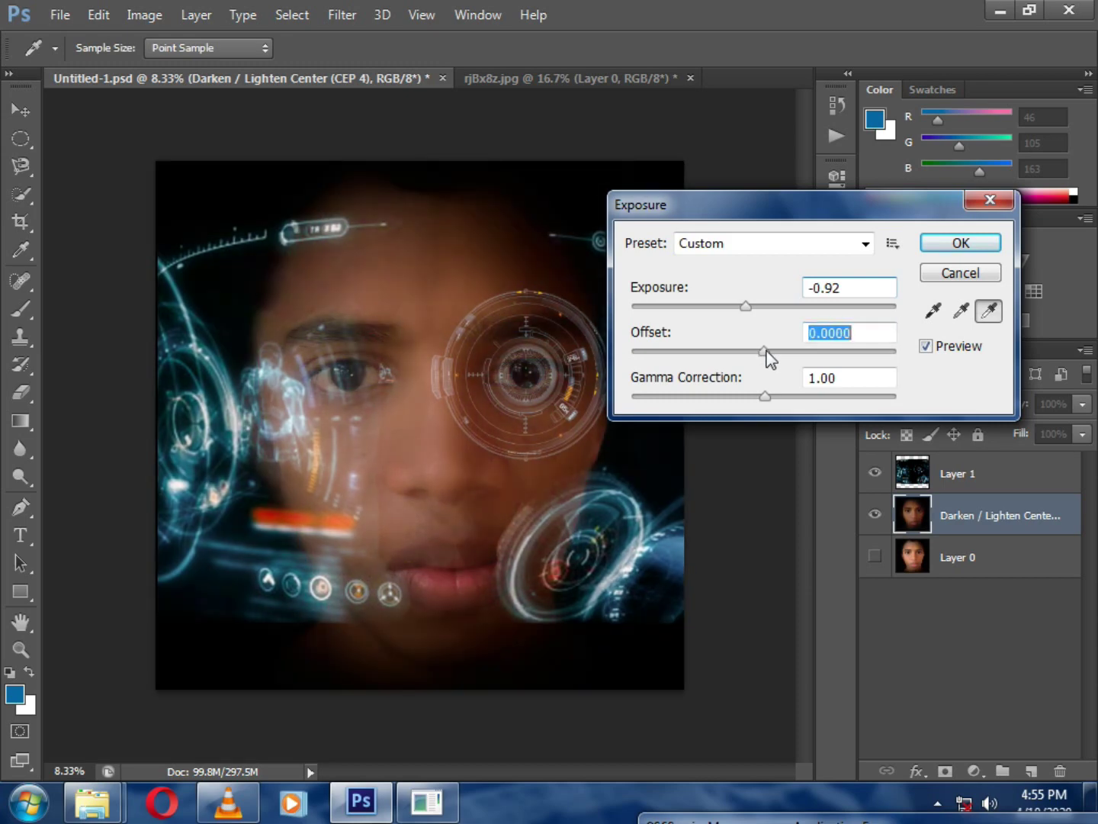
type("0")
left_click_drag(765, 388, 780, 399)
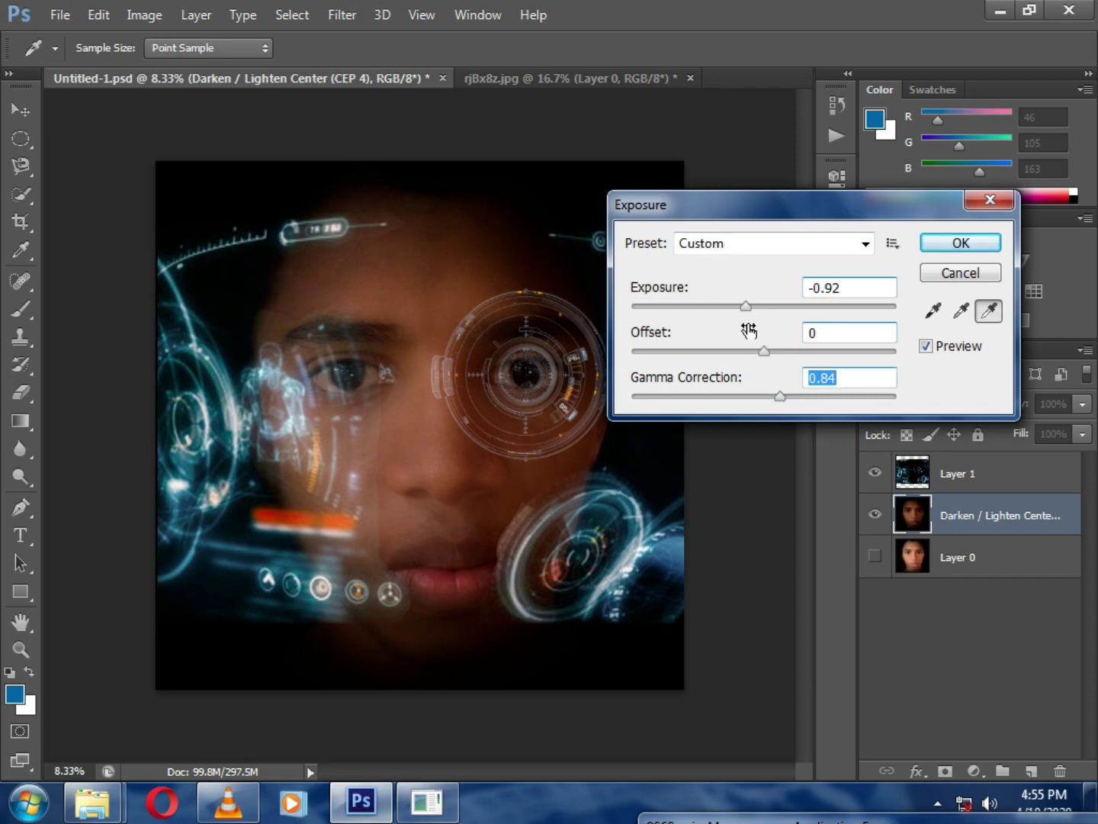
left_click_drag(746, 306, 751, 306)
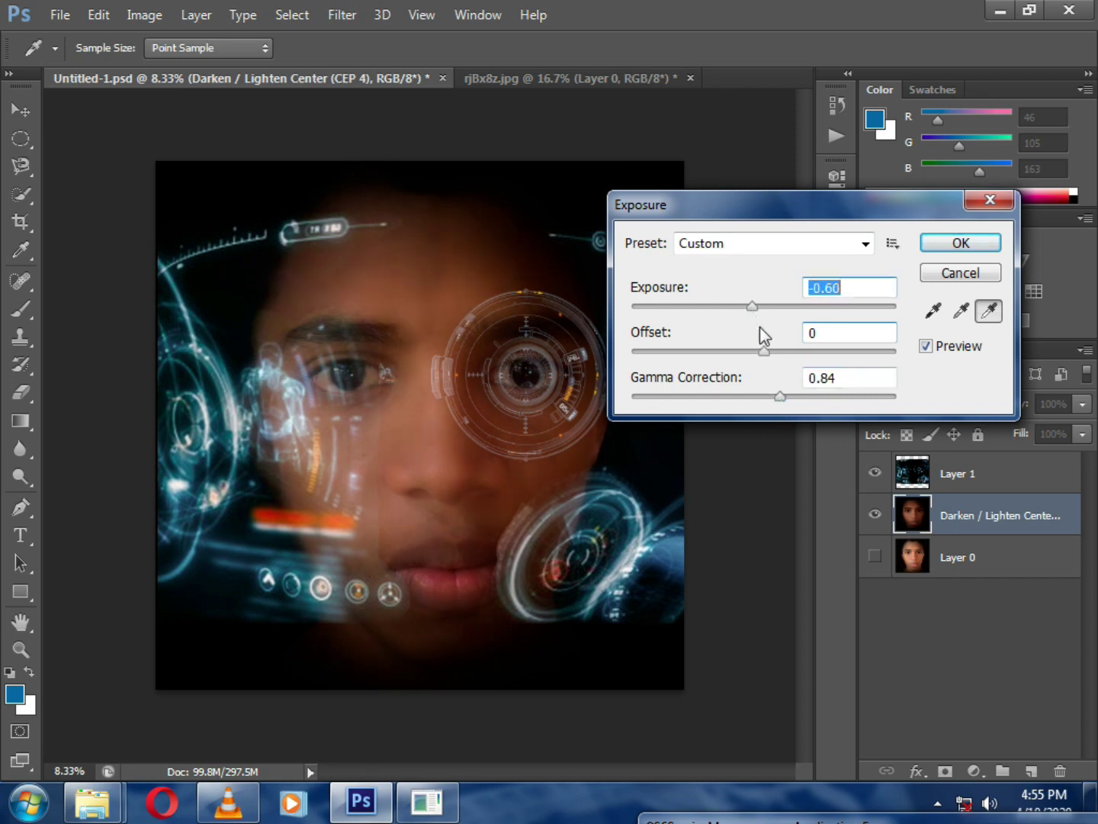
left_click_drag(781, 394, 778, 397)
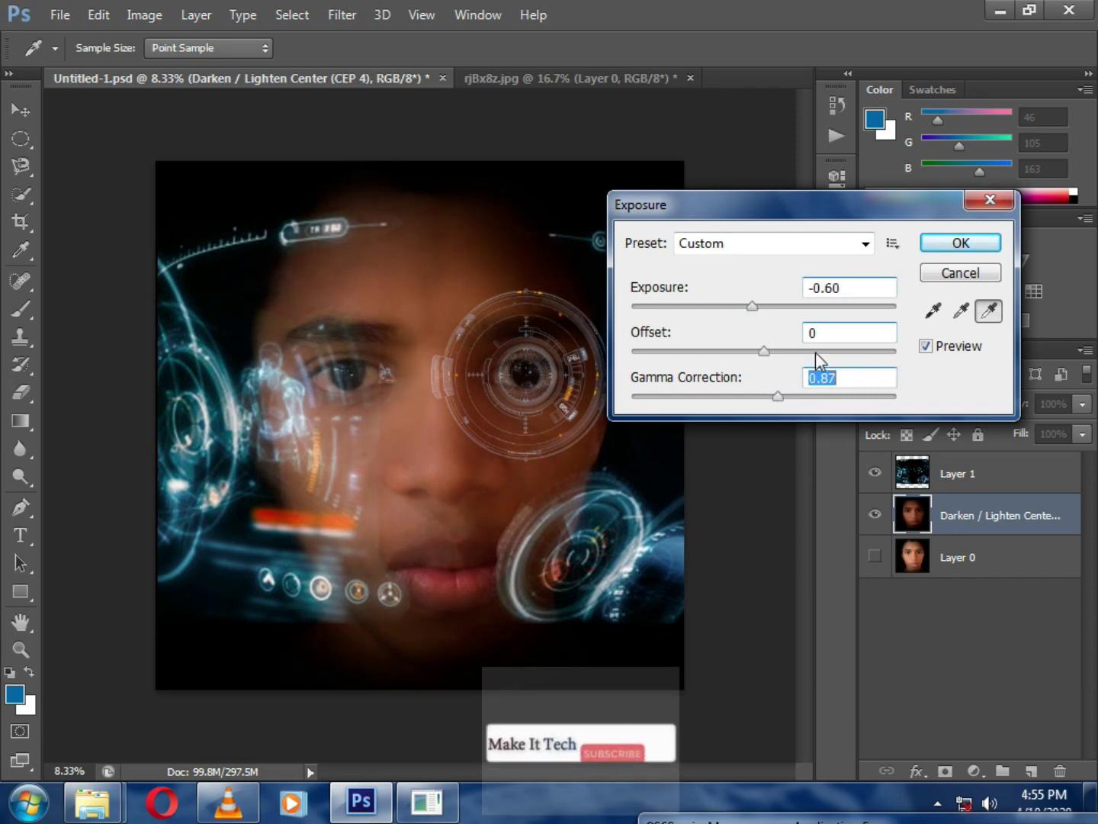
left_click(960, 244)
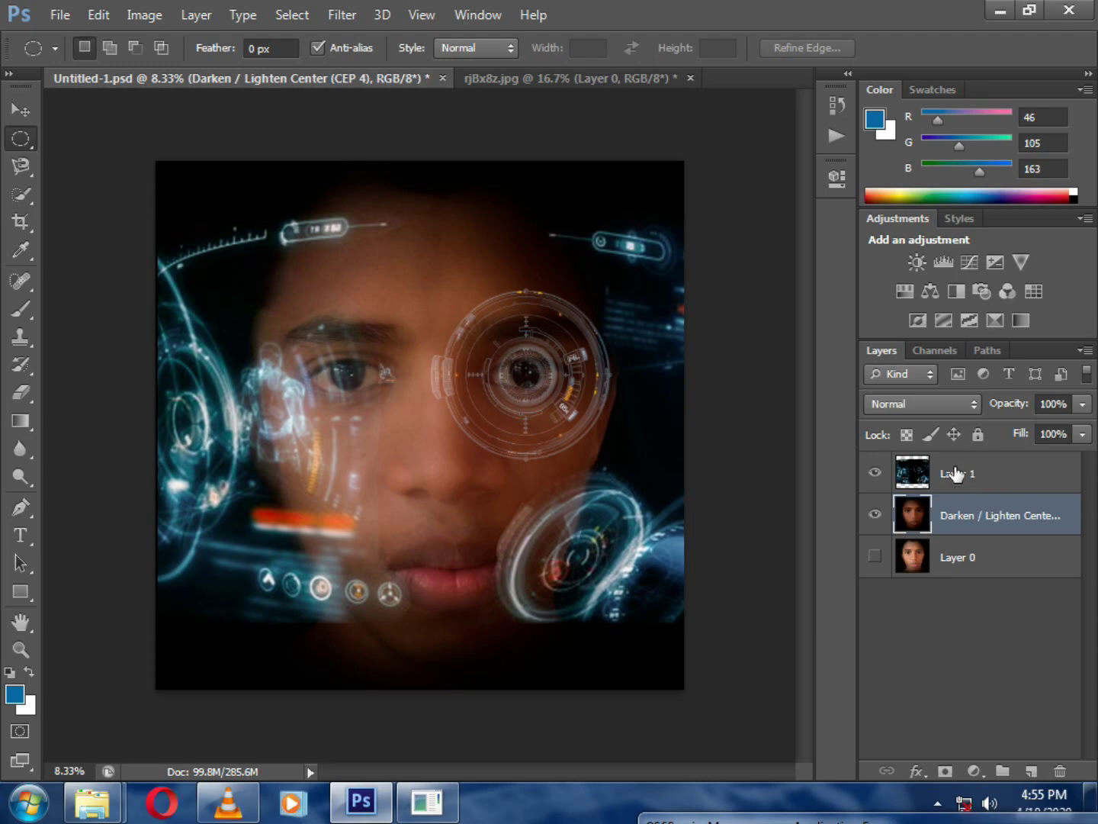
Step: Save Iorn man.psd and close rjBx8z.jpg without saving its changes
key("ctrl+s")
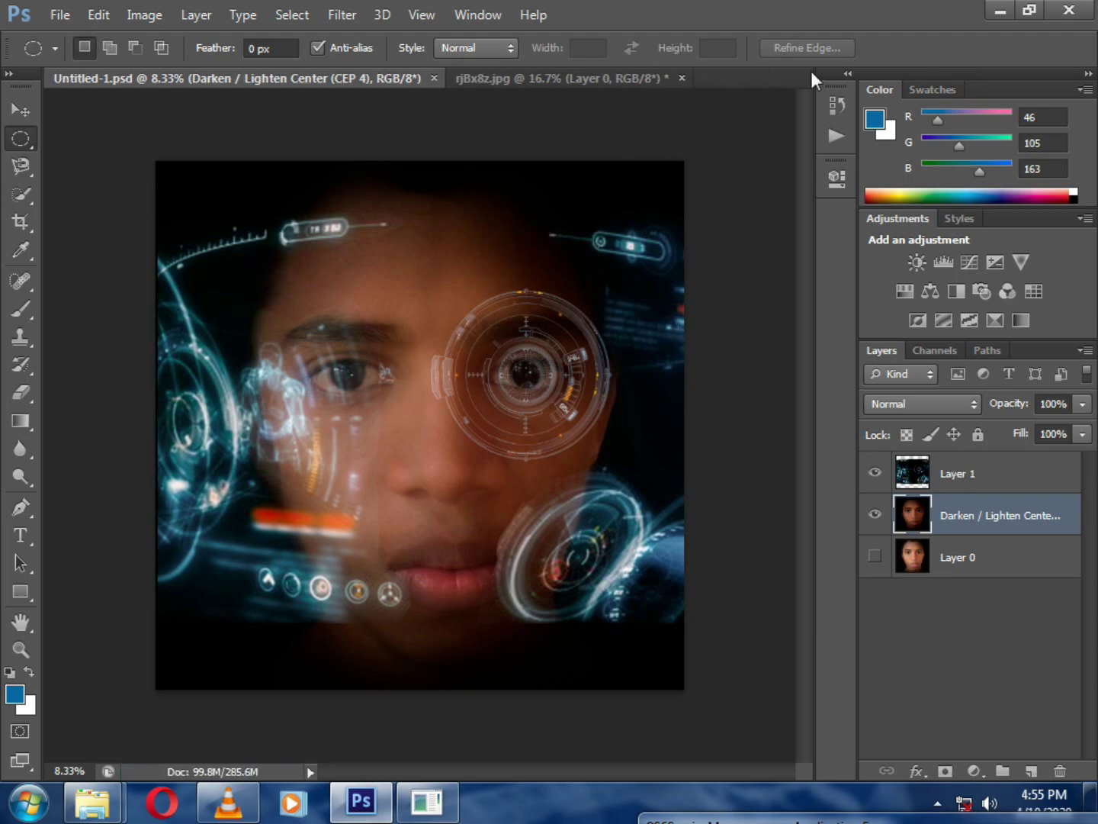
left_click(683, 78)
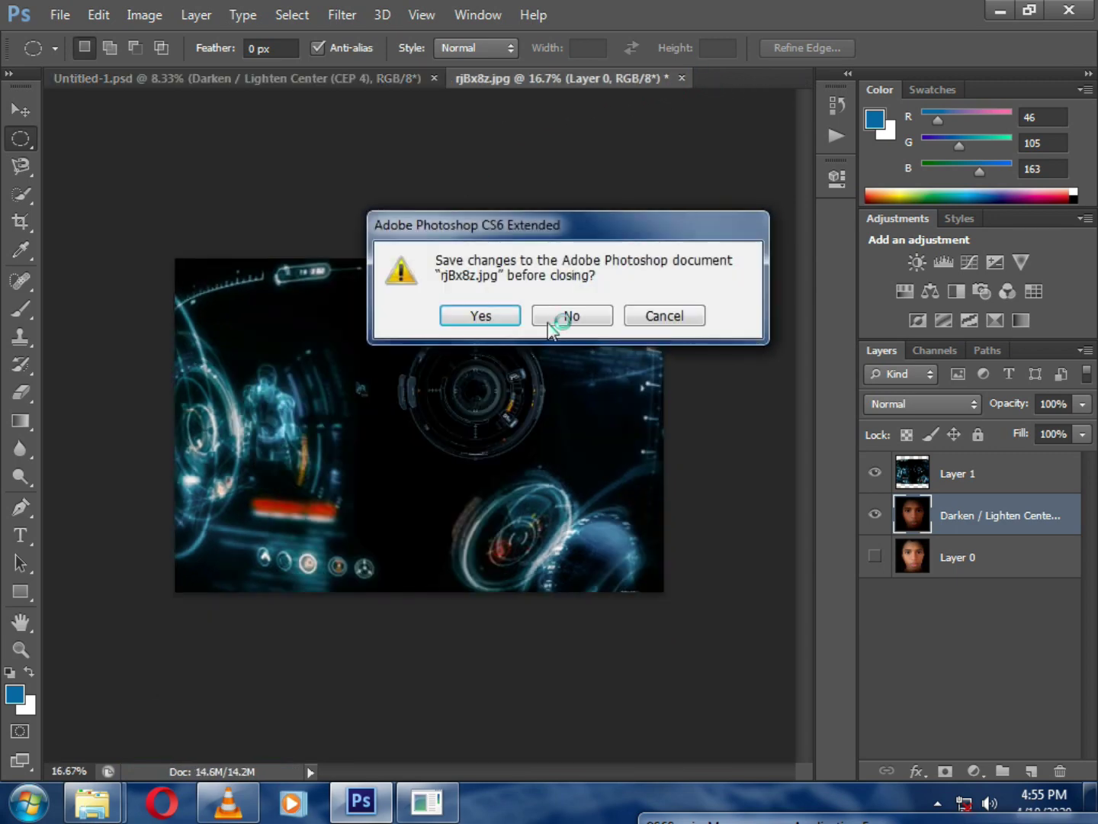
left_click(579, 318)
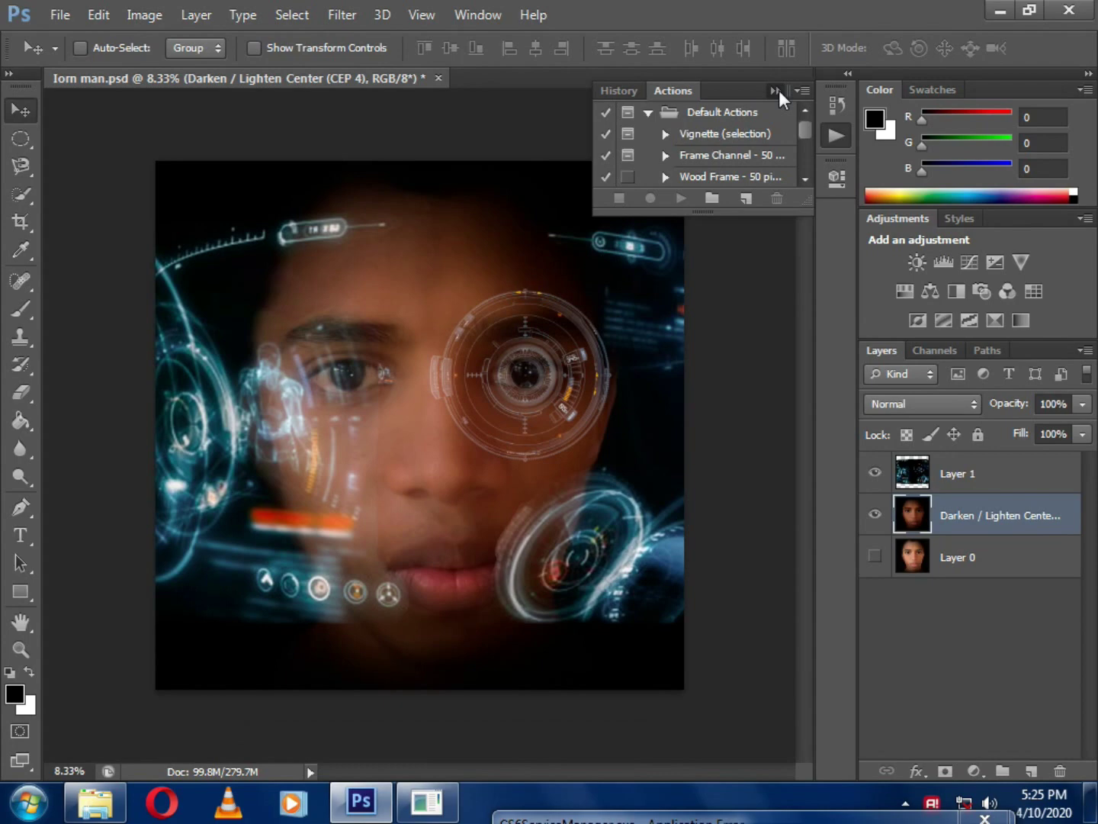
left_click(777, 91)
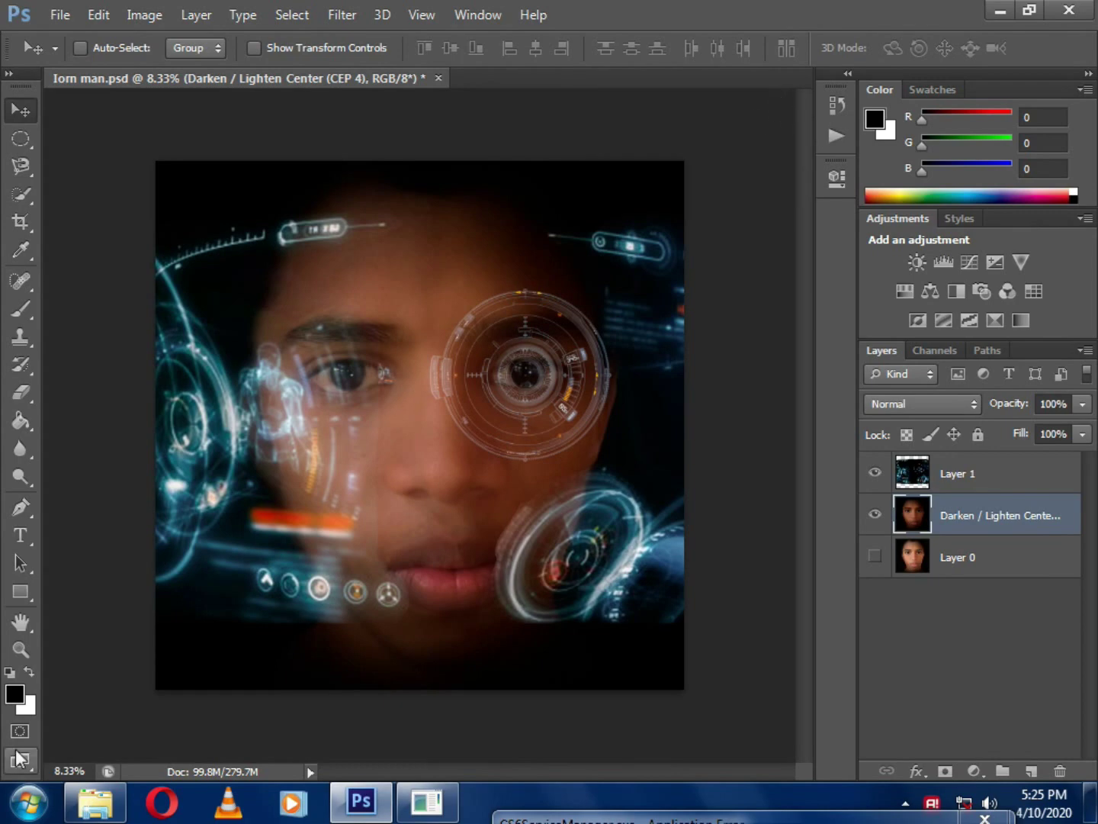
Step: Drag camera-lens-458045_1920.jpg from the aa folder onto Photoshop to open it in Camera Raw
left_click(95, 800)
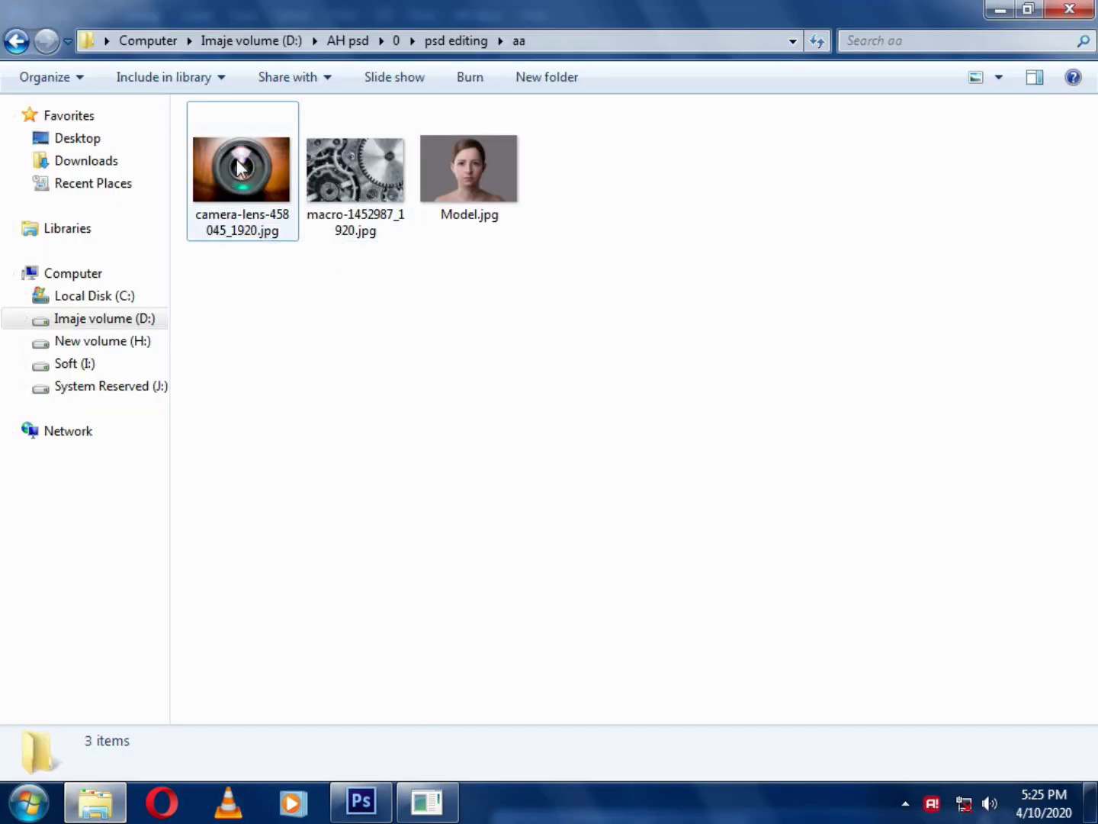
mouse_move(264, 233)
left_mouse_down()
mouse_move(354, 810)
mouse_move(355, 800)
left_mouse_up()
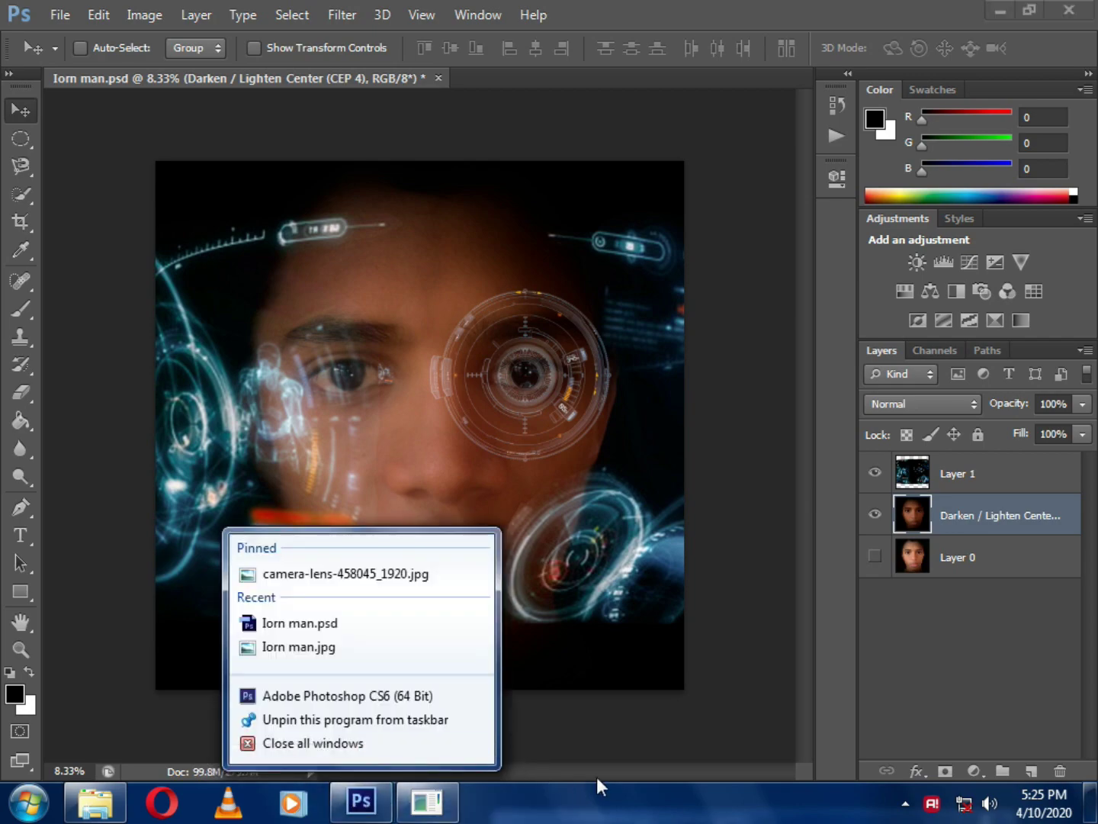
left_click(597, 776)
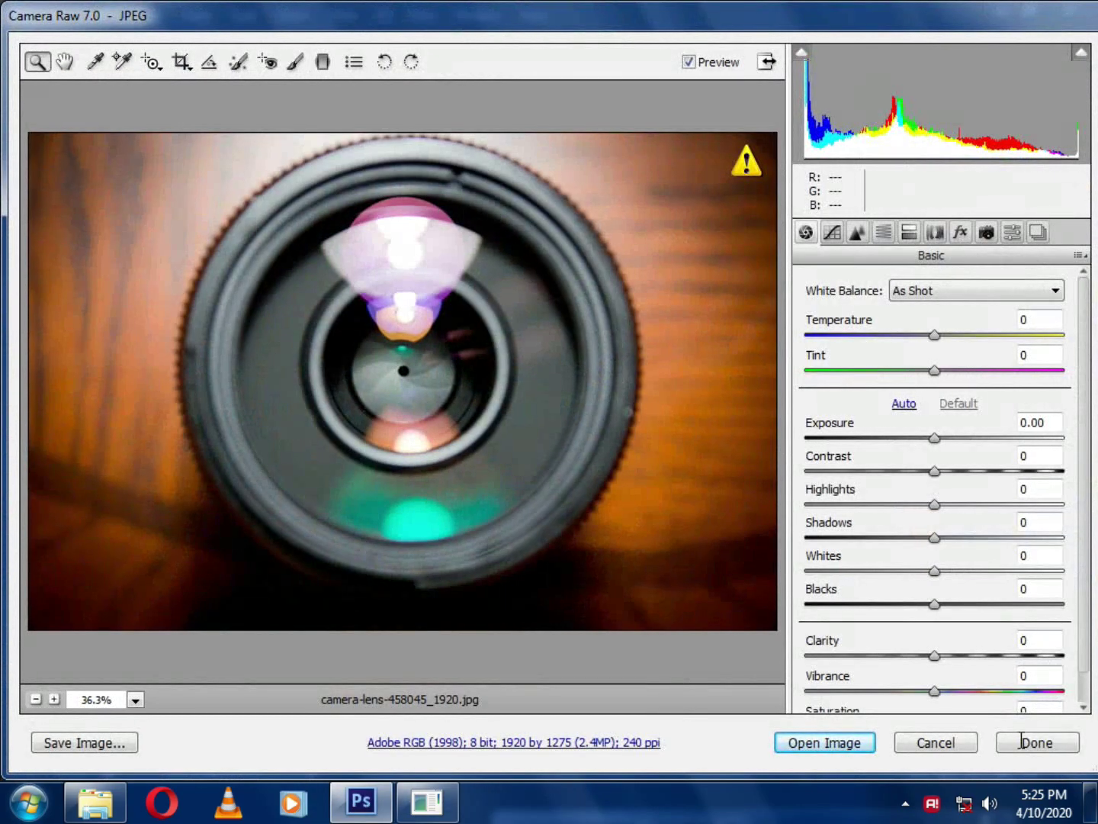
Step: Open the lens photo, unlock it as Layer 0, and select a circle inside the lens ring
left_click(829, 746)
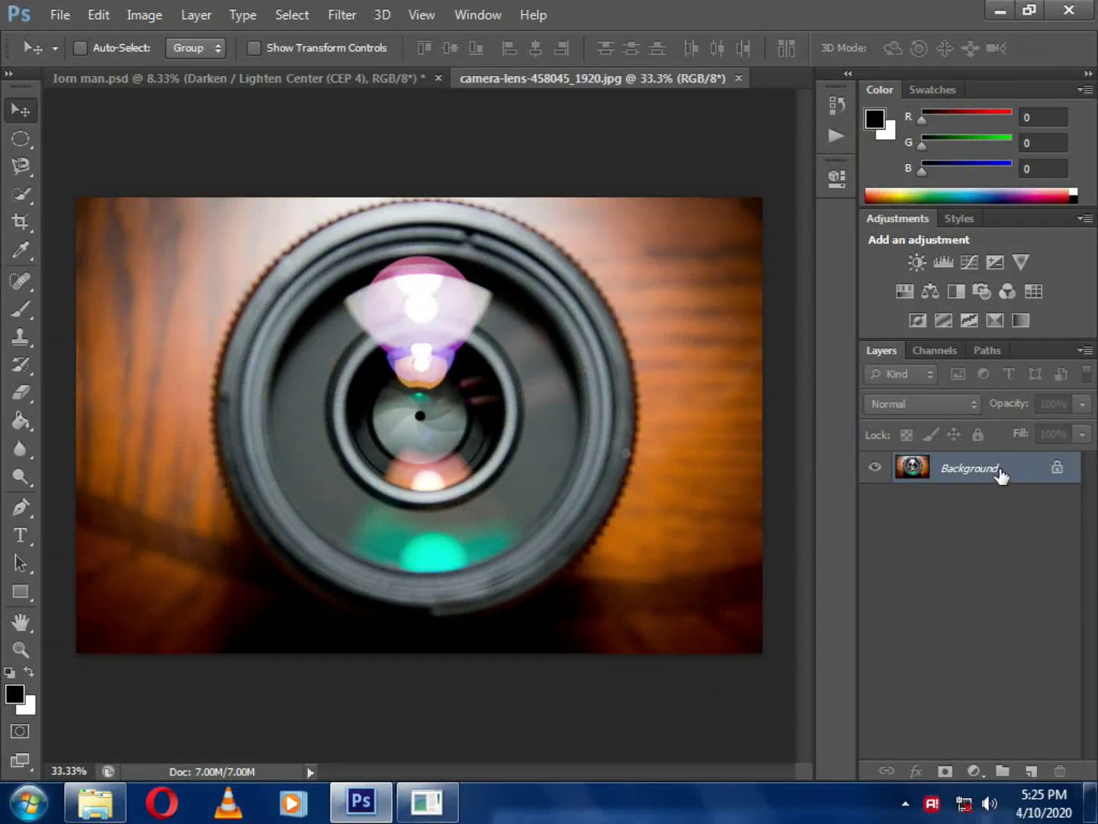
double_click(969, 469)
left_click(714, 257)
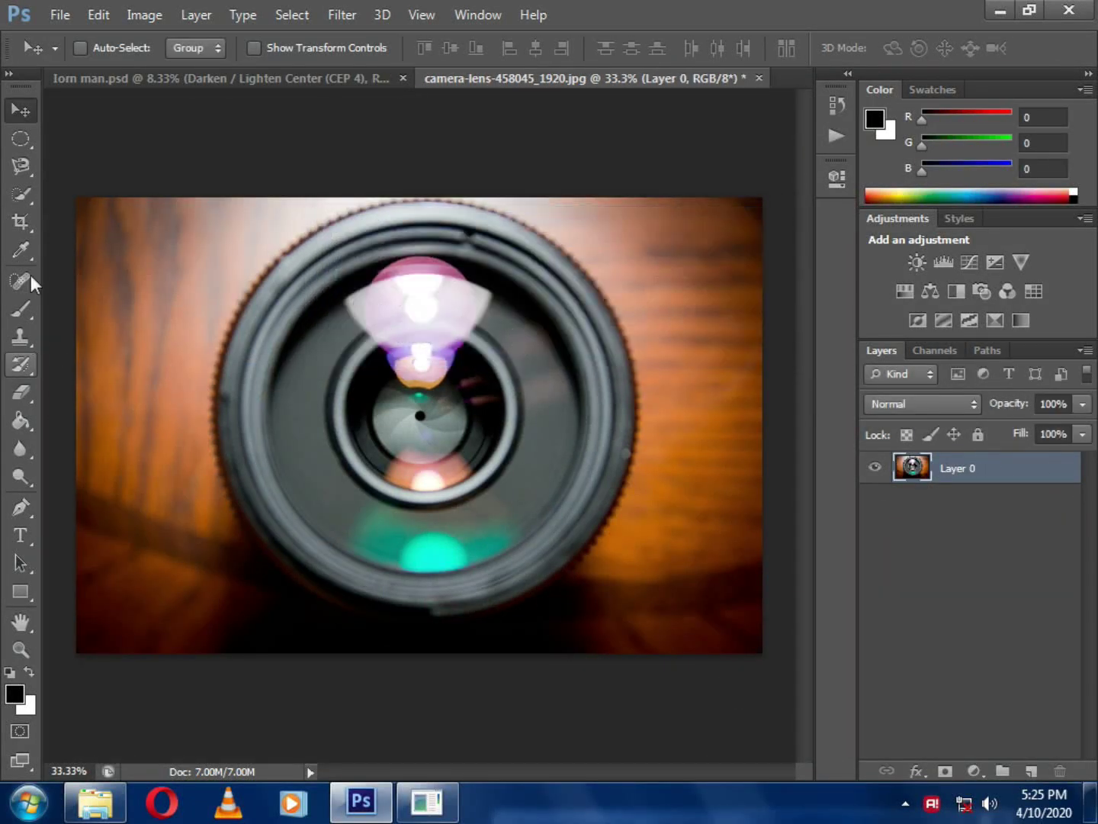
left_click(23, 136)
mouse_move(246, 239)
left_mouse_down()
mouse_move(286, 302)
mouse_move(585, 572)
left_mouse_up()
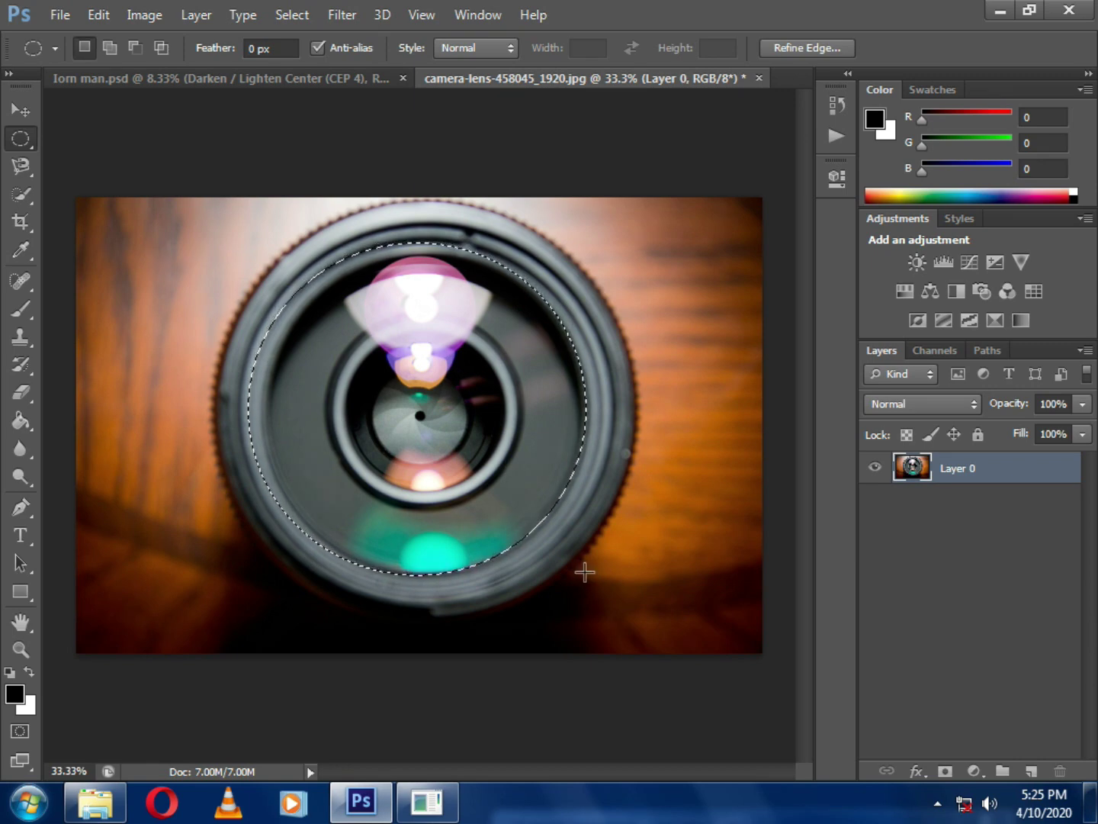
key("shift+Right")
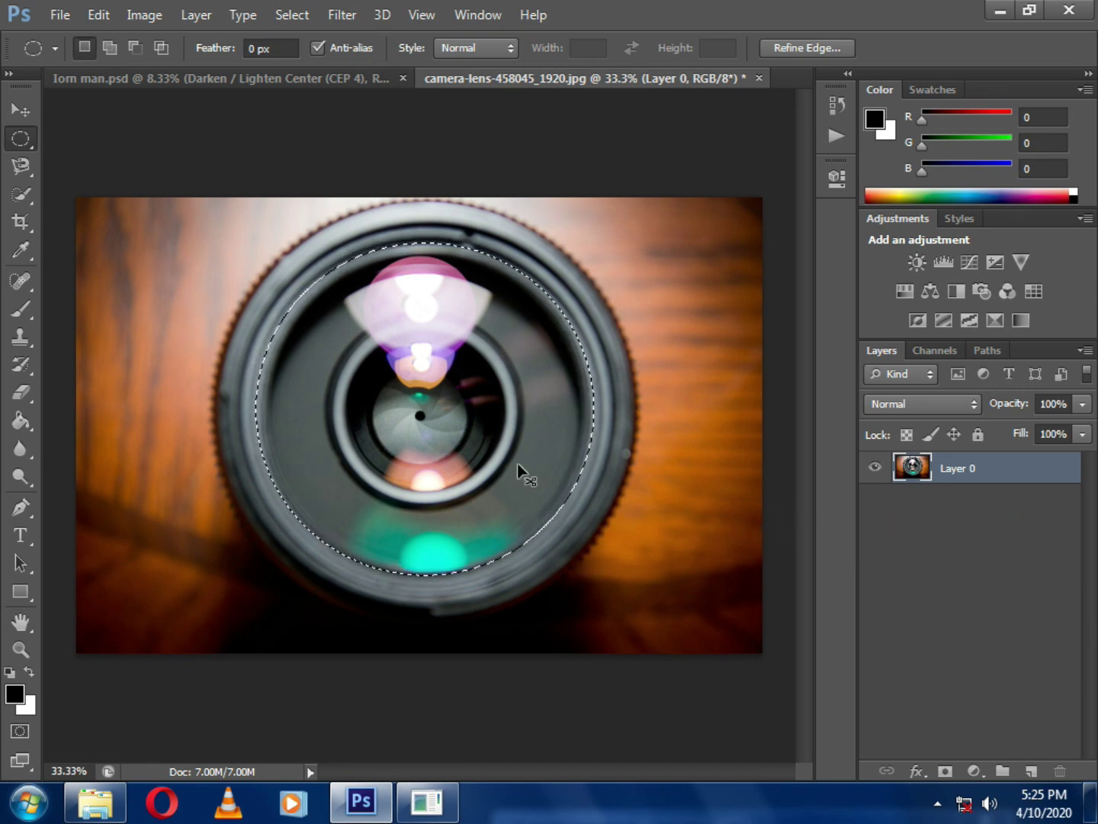
Step: Shrink the lens circle to about 70% and move it into Iorn man.psd over the eye
key("ctrl+t")
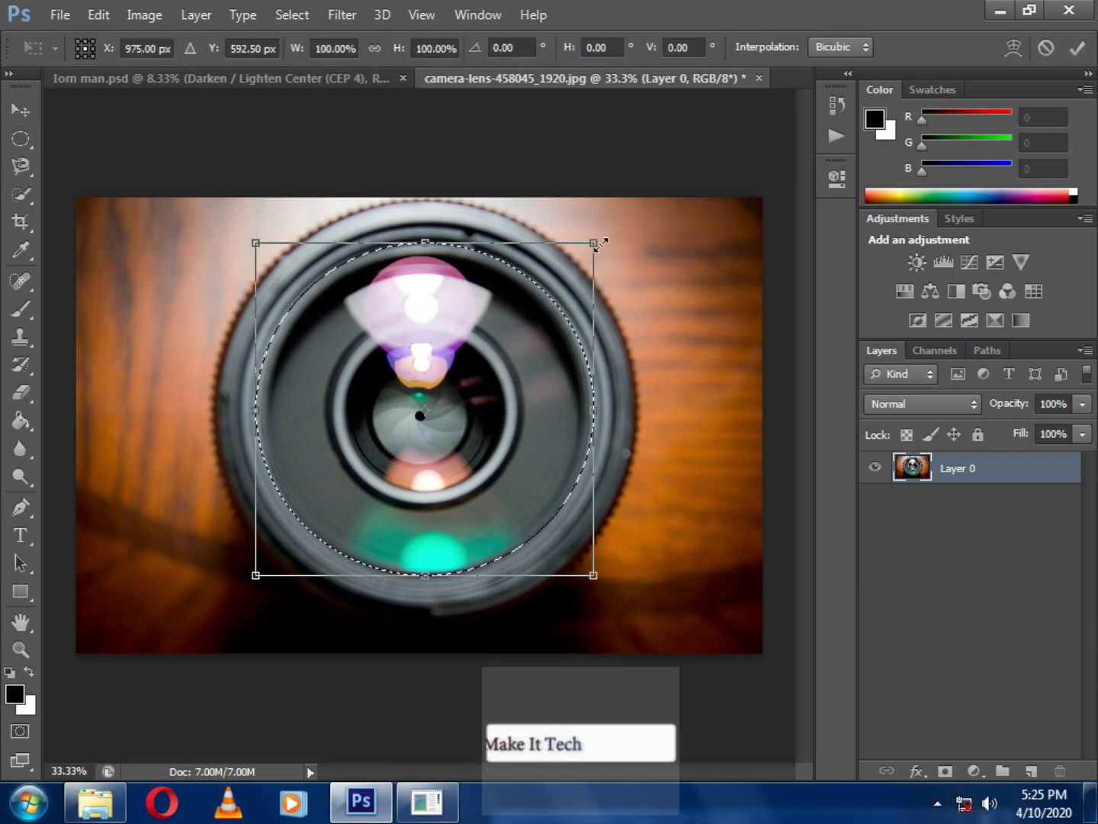
left_click_drag(600, 244, 539, 299)
double_click(433, 320)
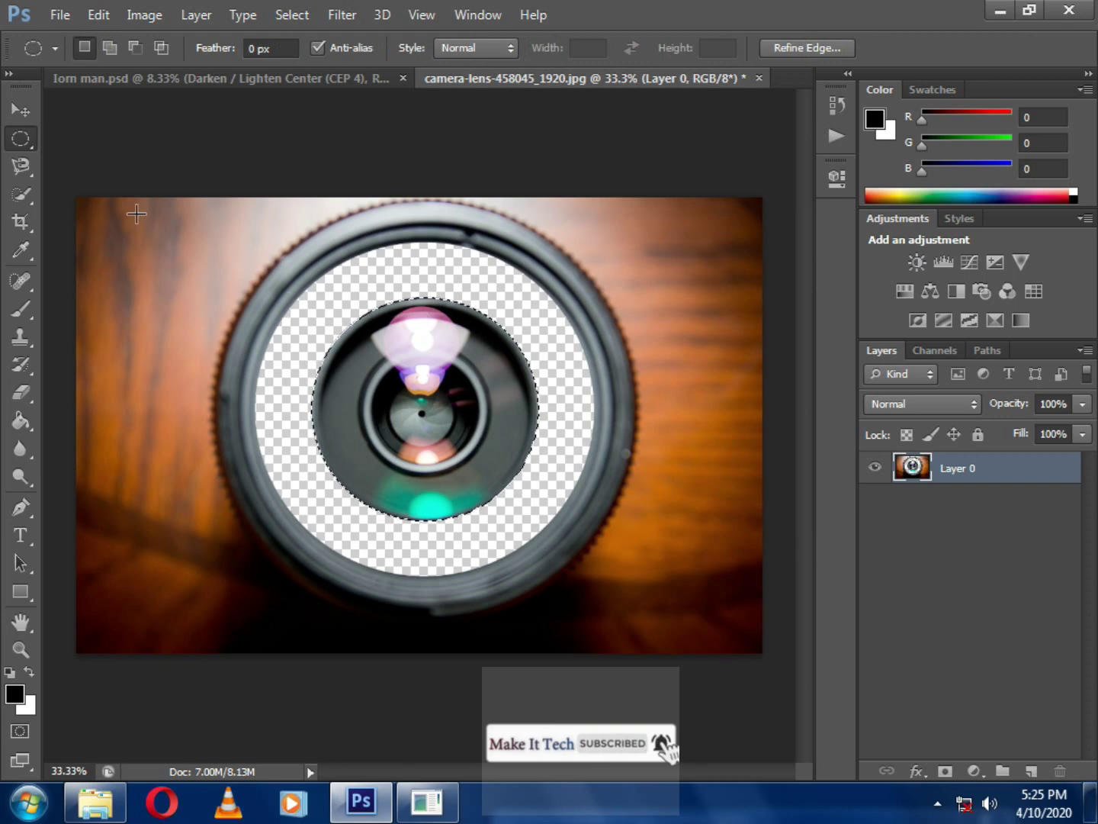
key("v")
mouse_move(407, 406)
left_mouse_down()
mouse_move(418, 181)
mouse_move(478, 335)
mouse_move(519, 372)
left_mouse_up()
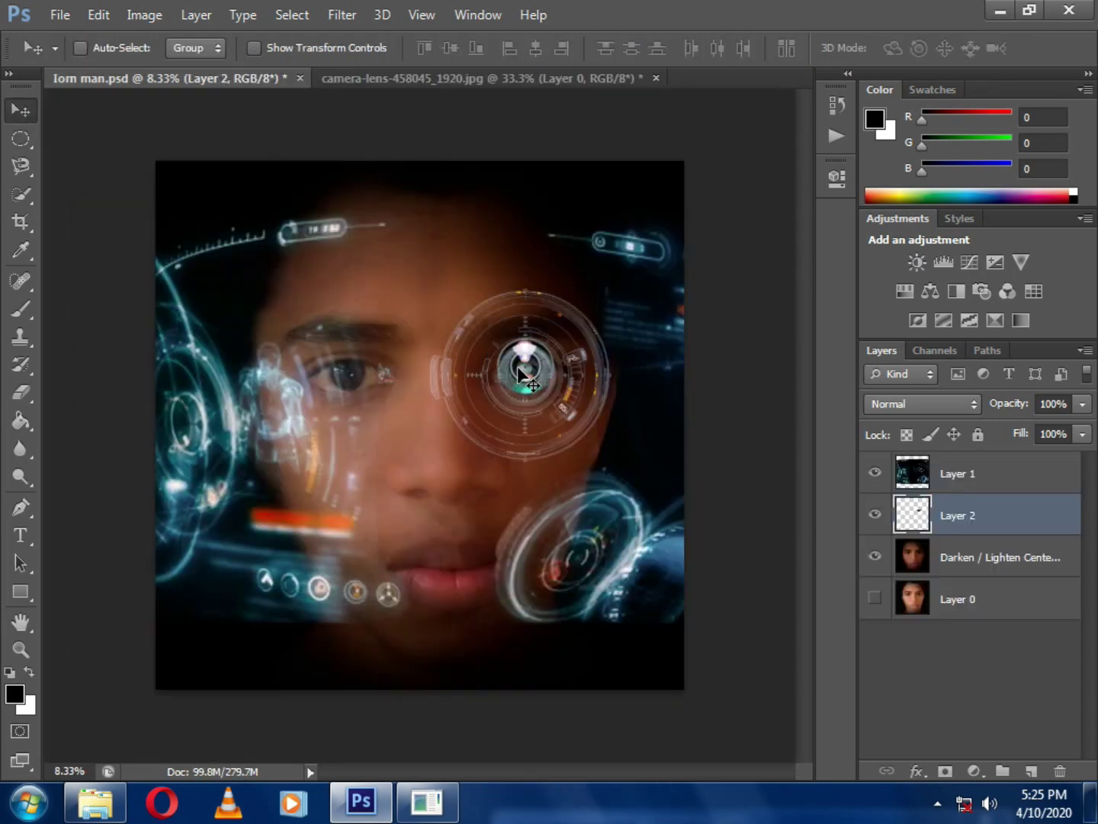
Step: Duplicate Layer 2 as Layer 2 copy and move the copy toward the face centre
right_click(1046, 528)
left_click(696, 172)
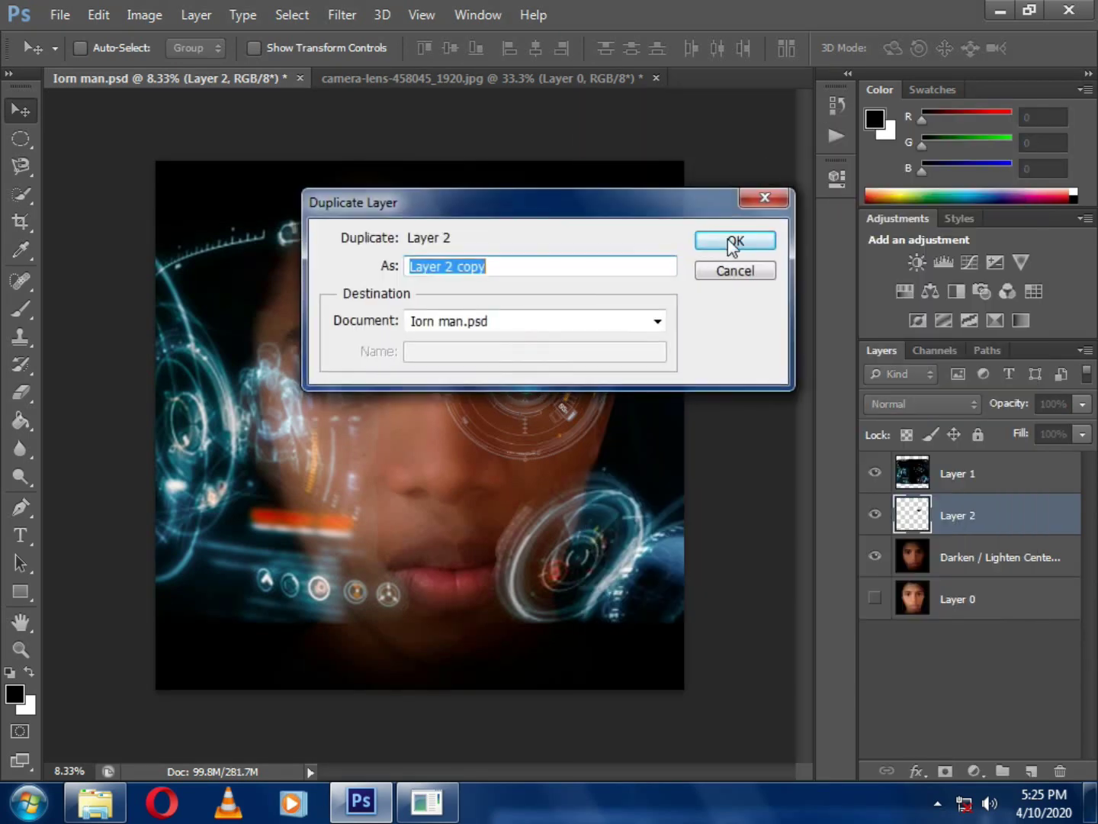
left_click(732, 246)
left_click_drag(540, 364, 443, 478)
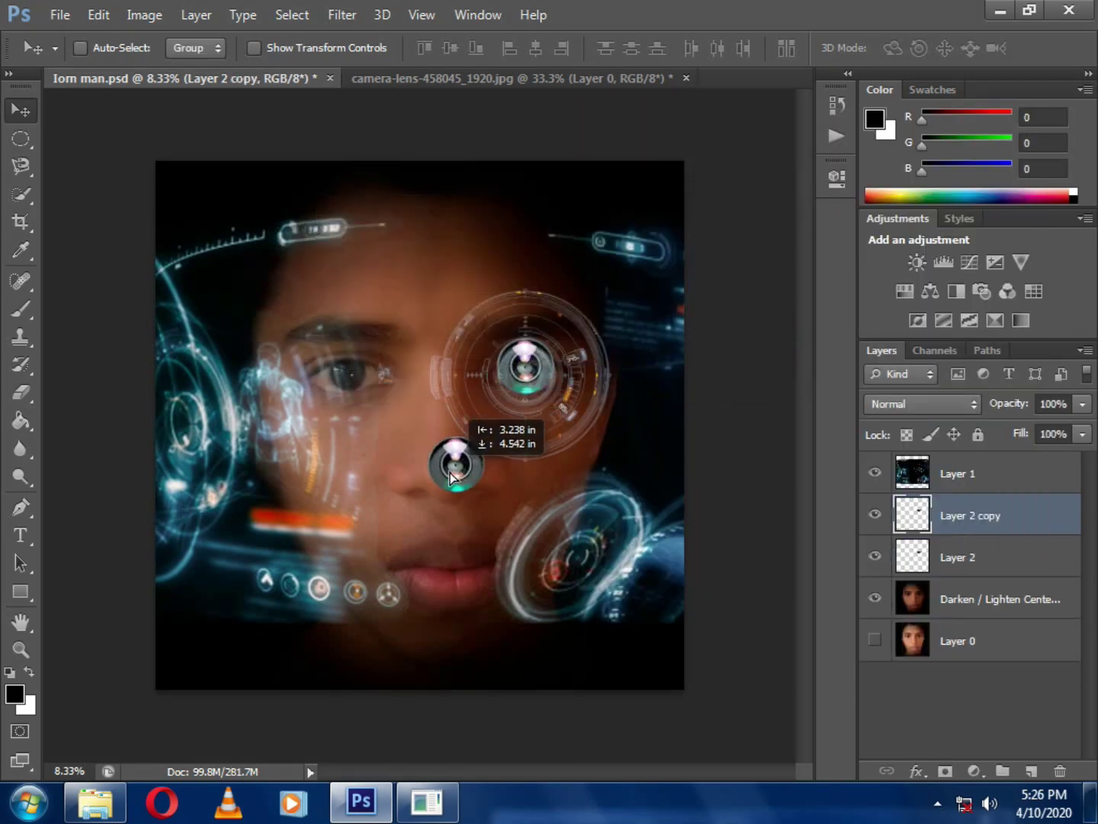
Step: Shrink the Layer 2 lens to about 56% and nudge it down over the eye
right_click(541, 365)
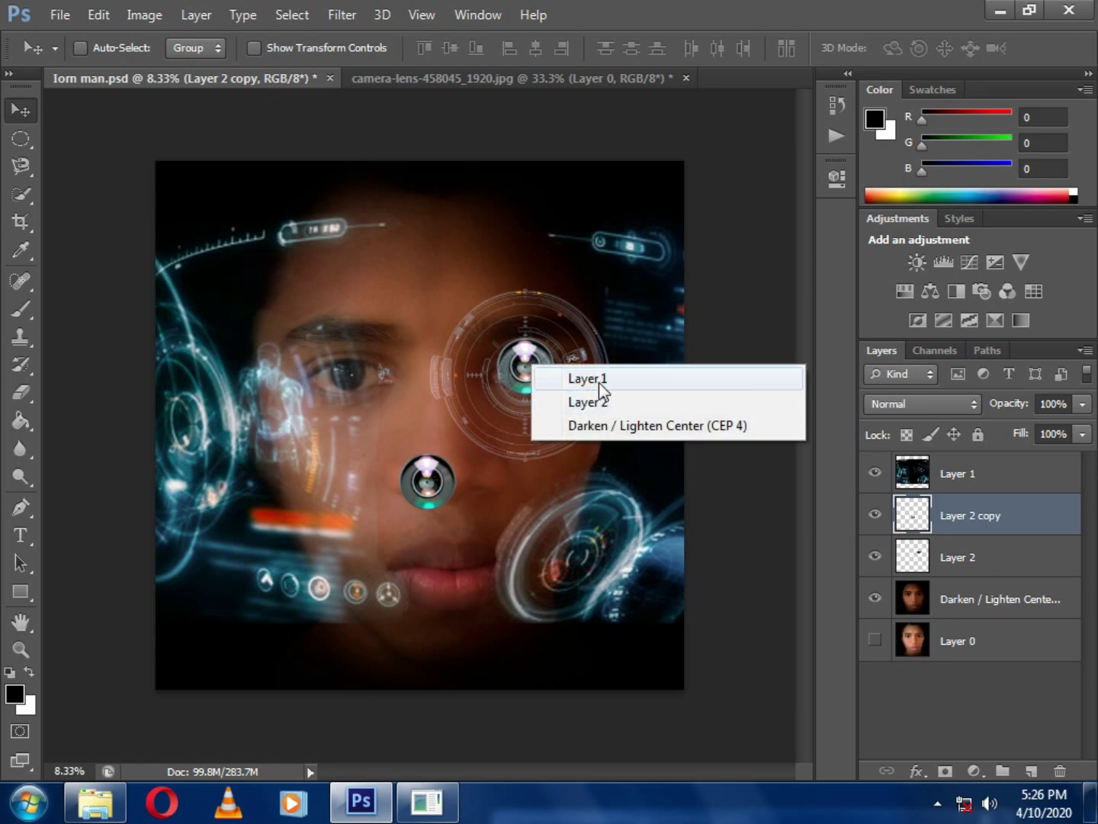
left_click(600, 401)
key("ctrl+t")
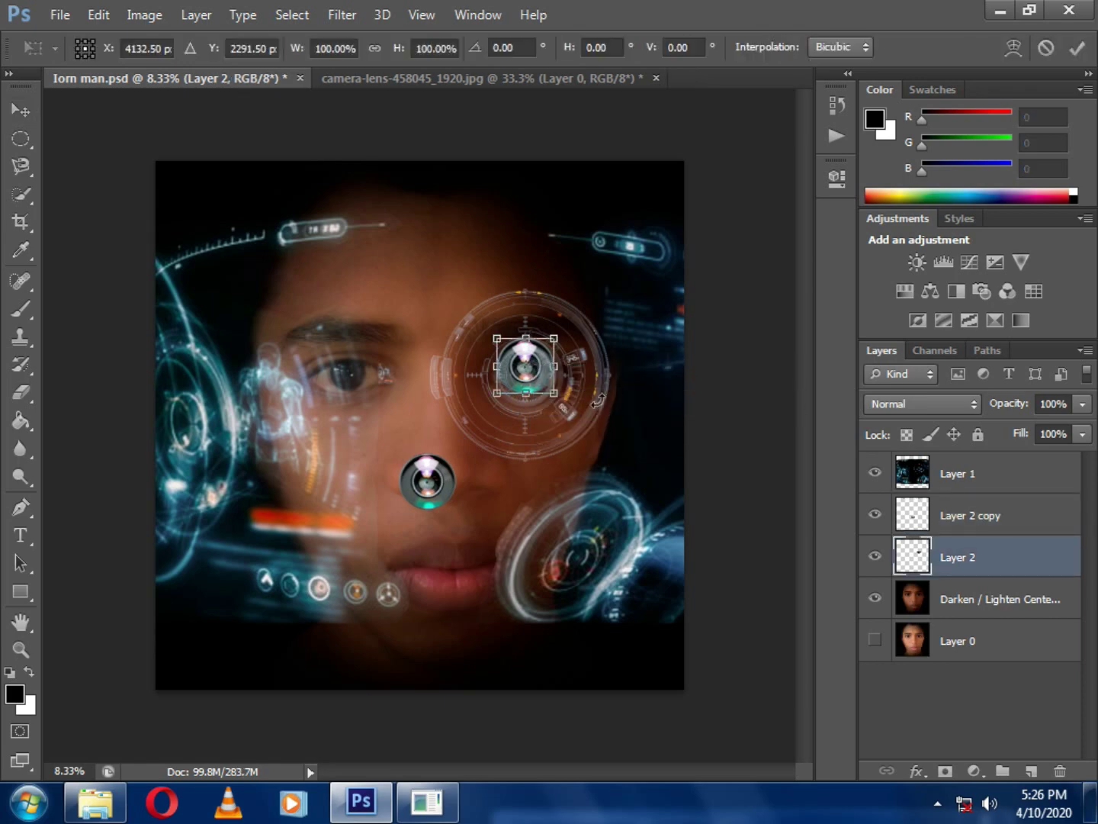
left_click_drag(560, 332, 552, 346)
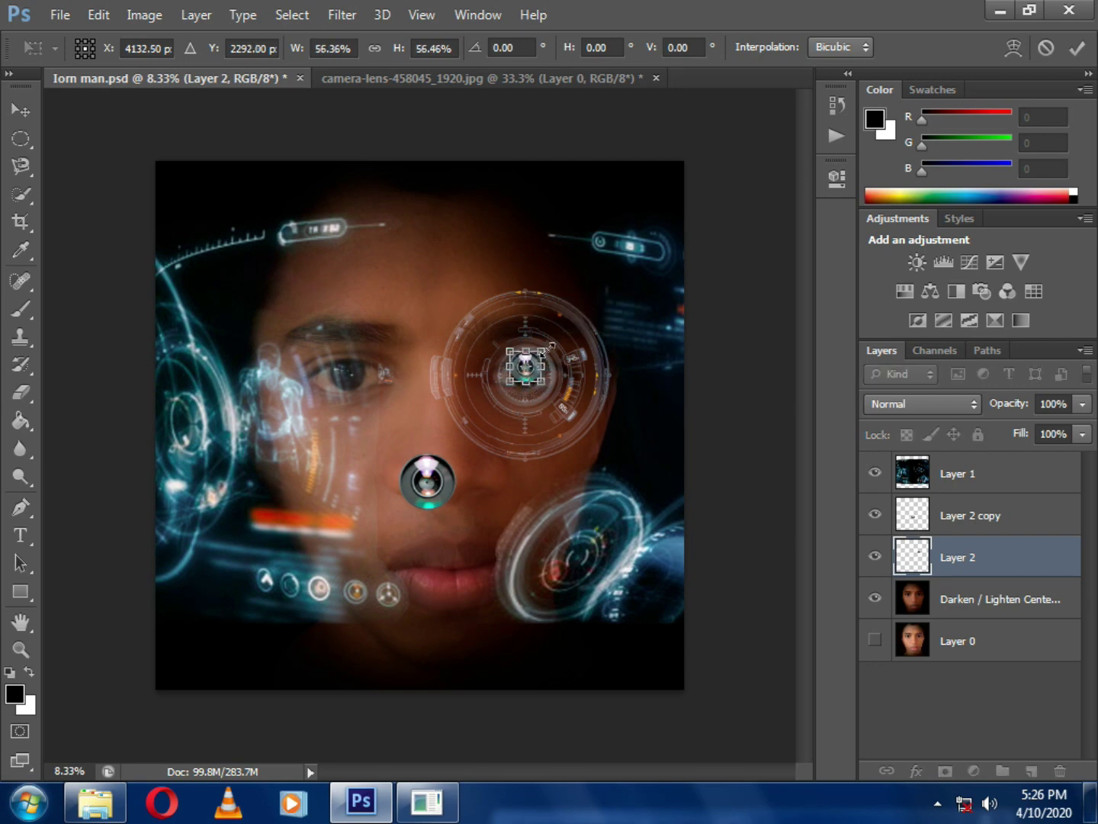
key("shift+Down")
key("shift+Down")
key("shift+Down")
key("shift+Down")
key("shift+Down")
key("shift+Down")
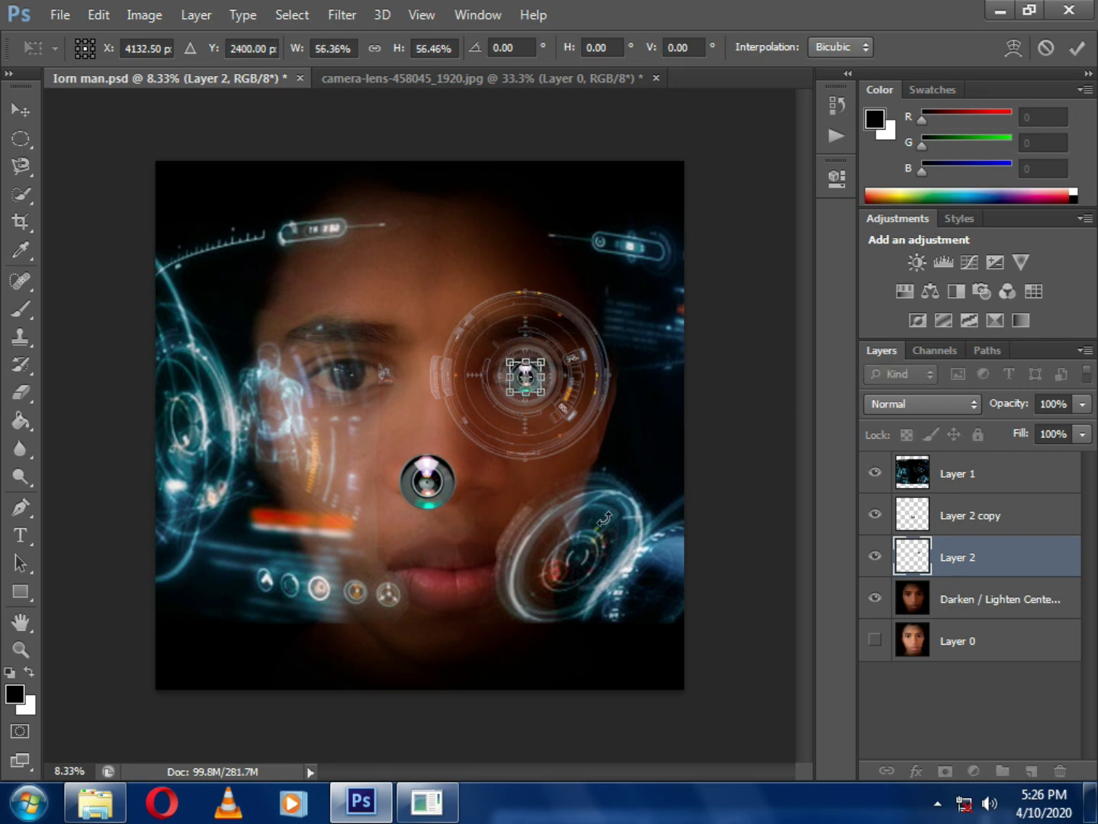
key("shift+Down")
key("Return")
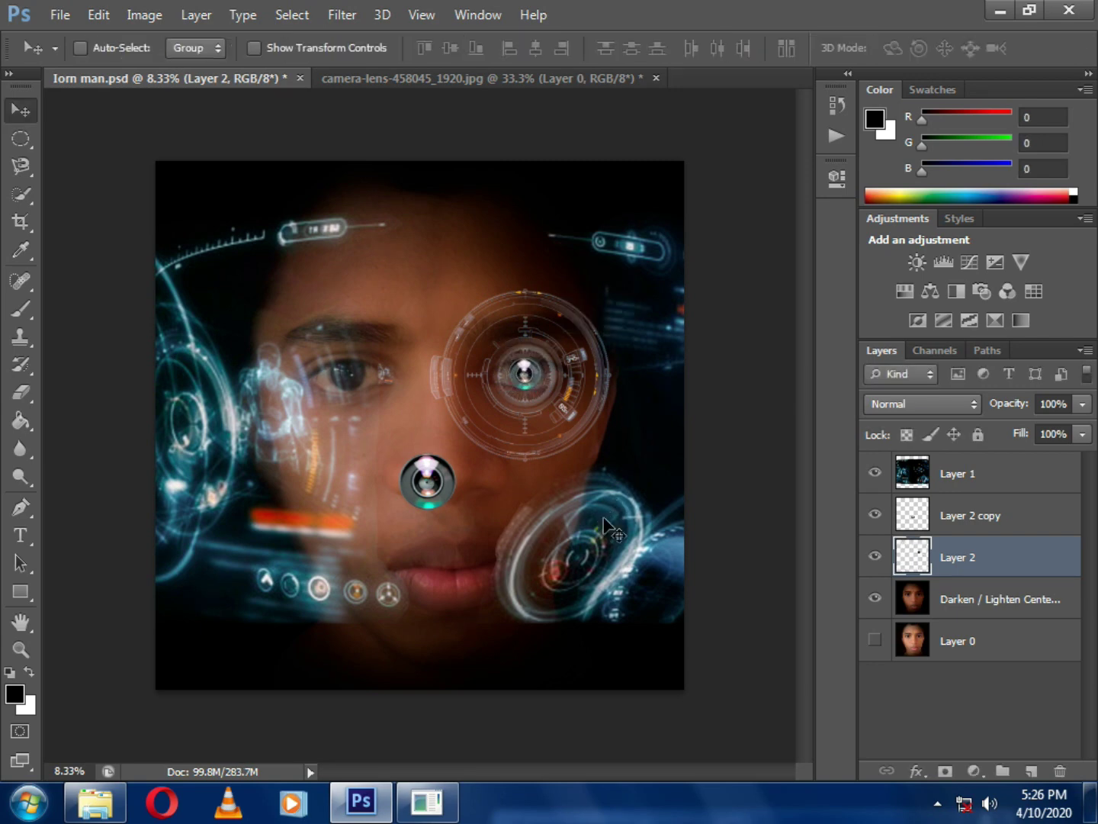
Step: Set Layer 2 opacity to 25% and make Layer 1 the active layer
left_click(1057, 402)
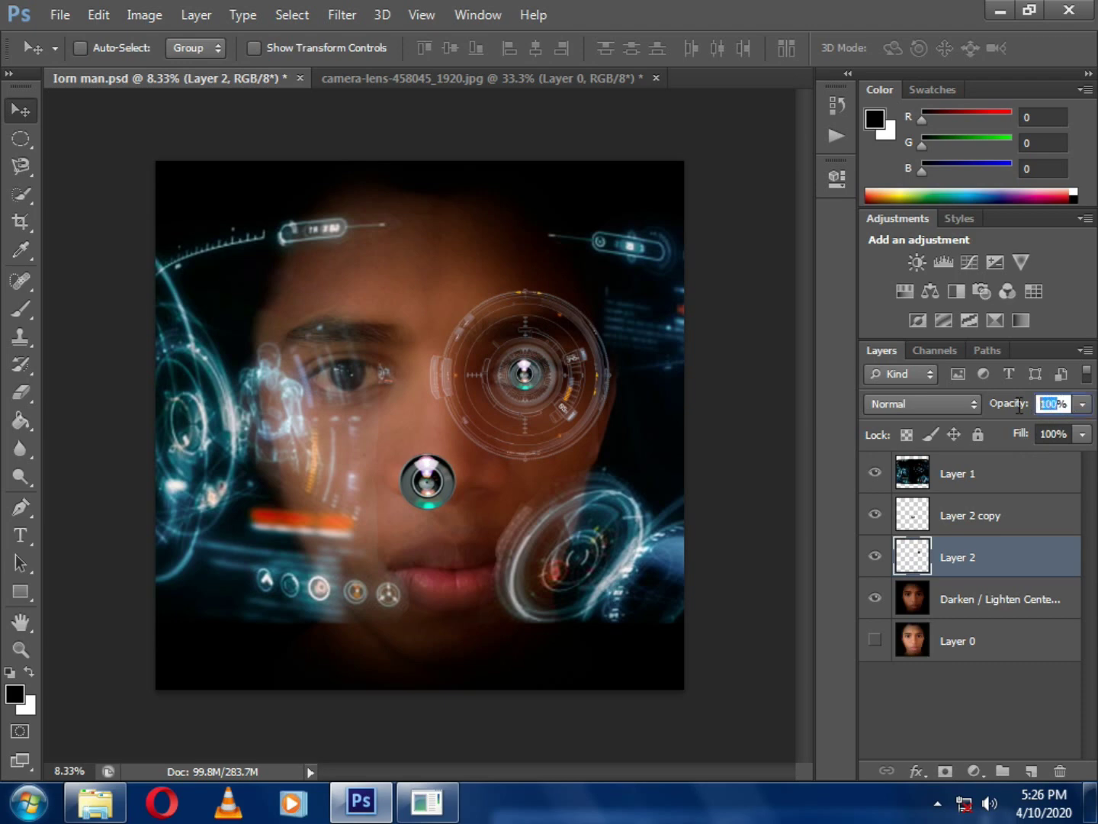
type("2")
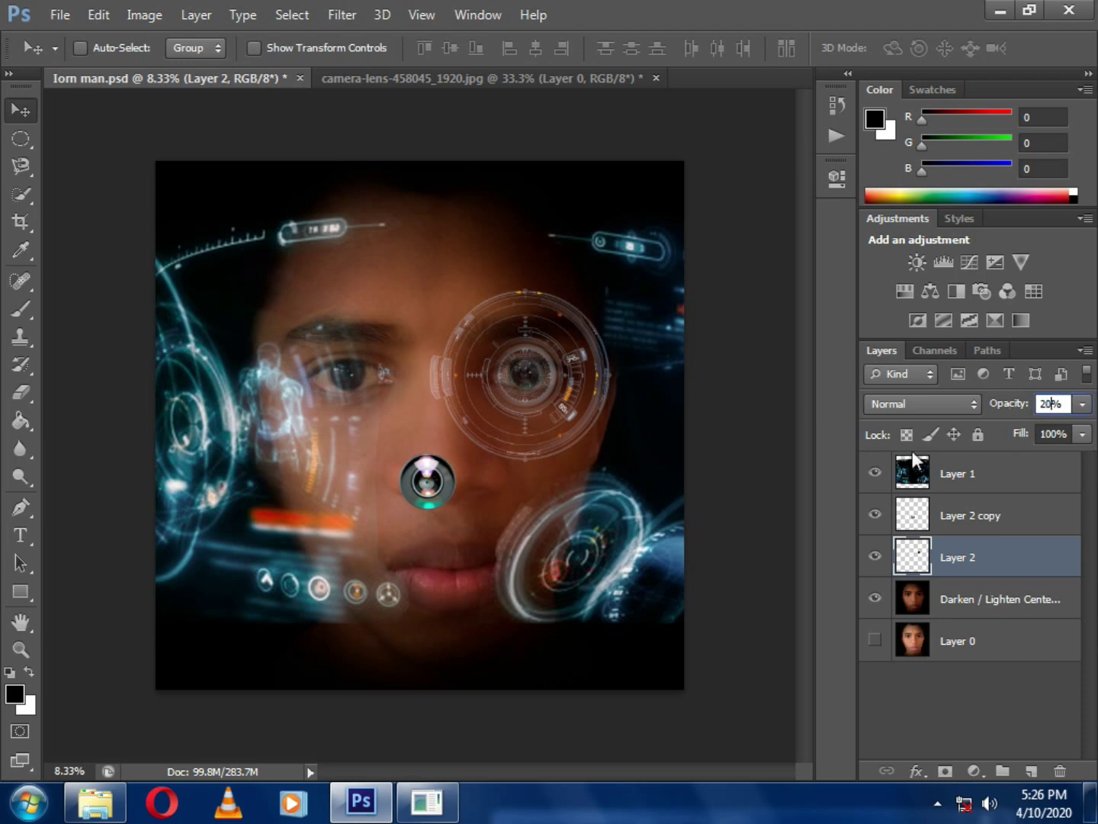
key("BackSpace")
key("BackSpace")
type("30")
key("BackSpace")
type("5")
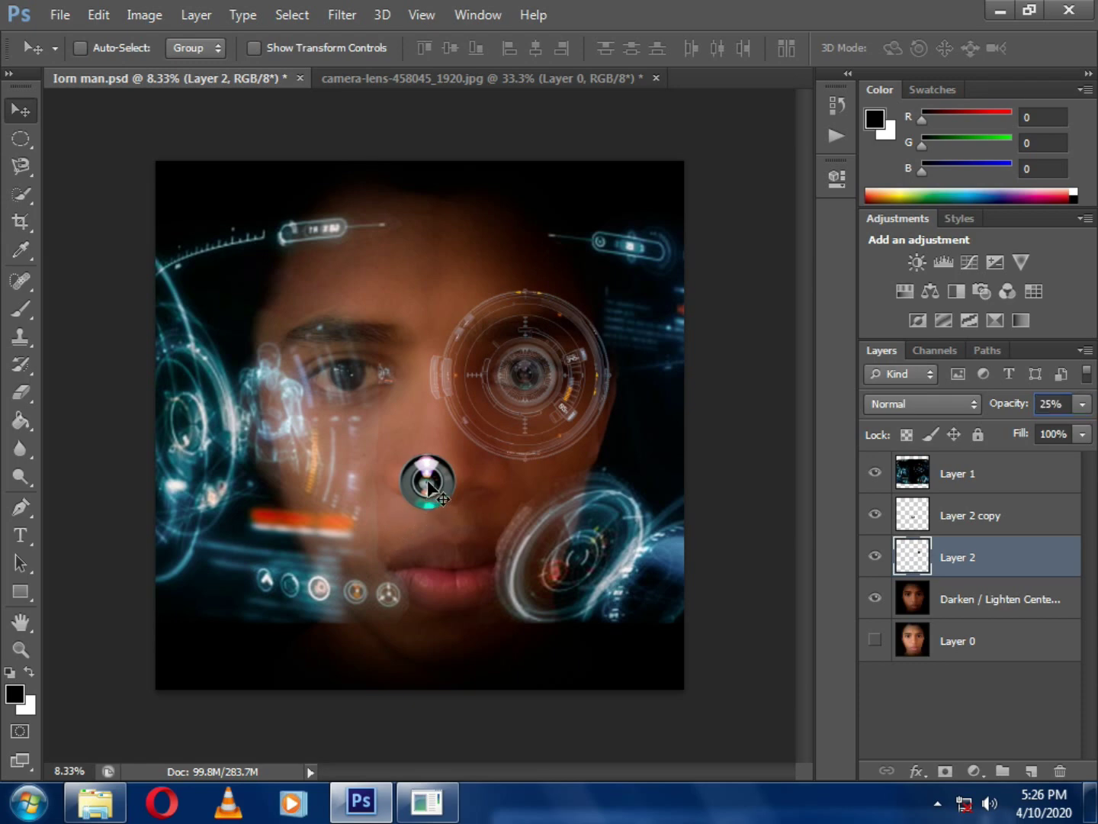
right_click(429, 483)
left_click(461, 504)
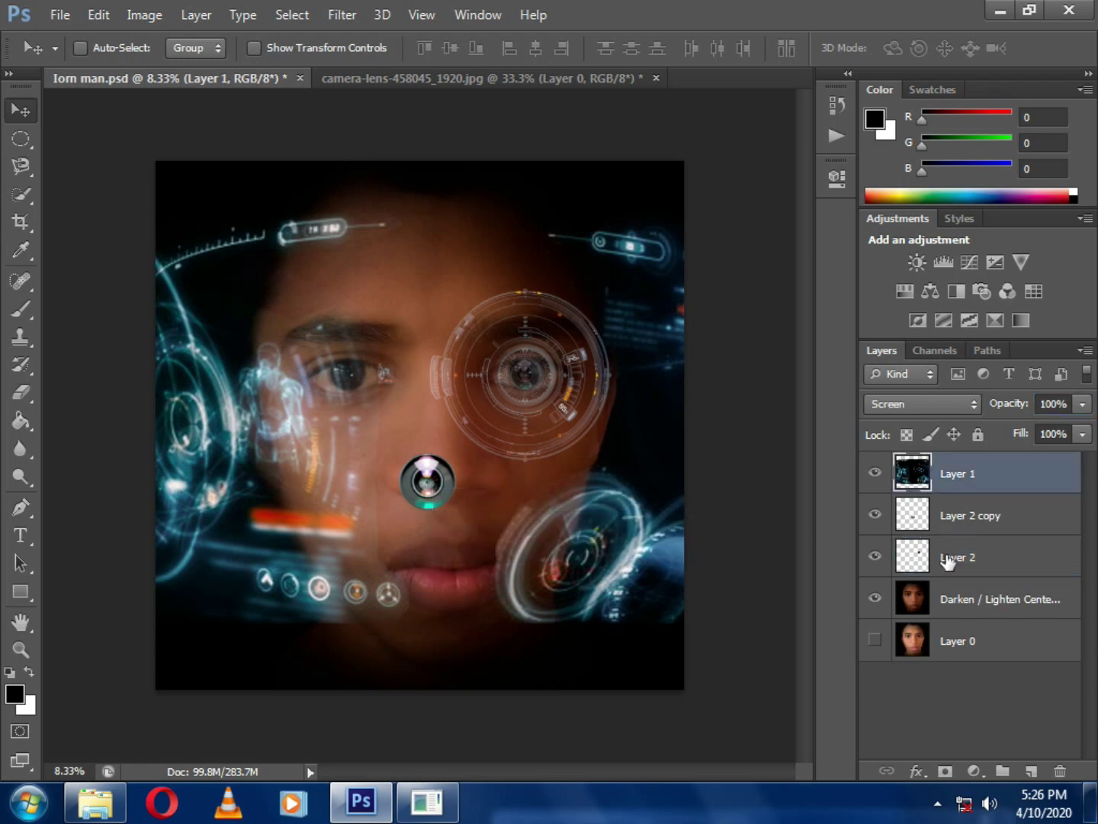
Step: Move the Layer 2 copy lens onto the left eye and shrink it to about 56%
left_click(958, 521)
left_click_drag(437, 484, 357, 376)
key("ctrl+t")
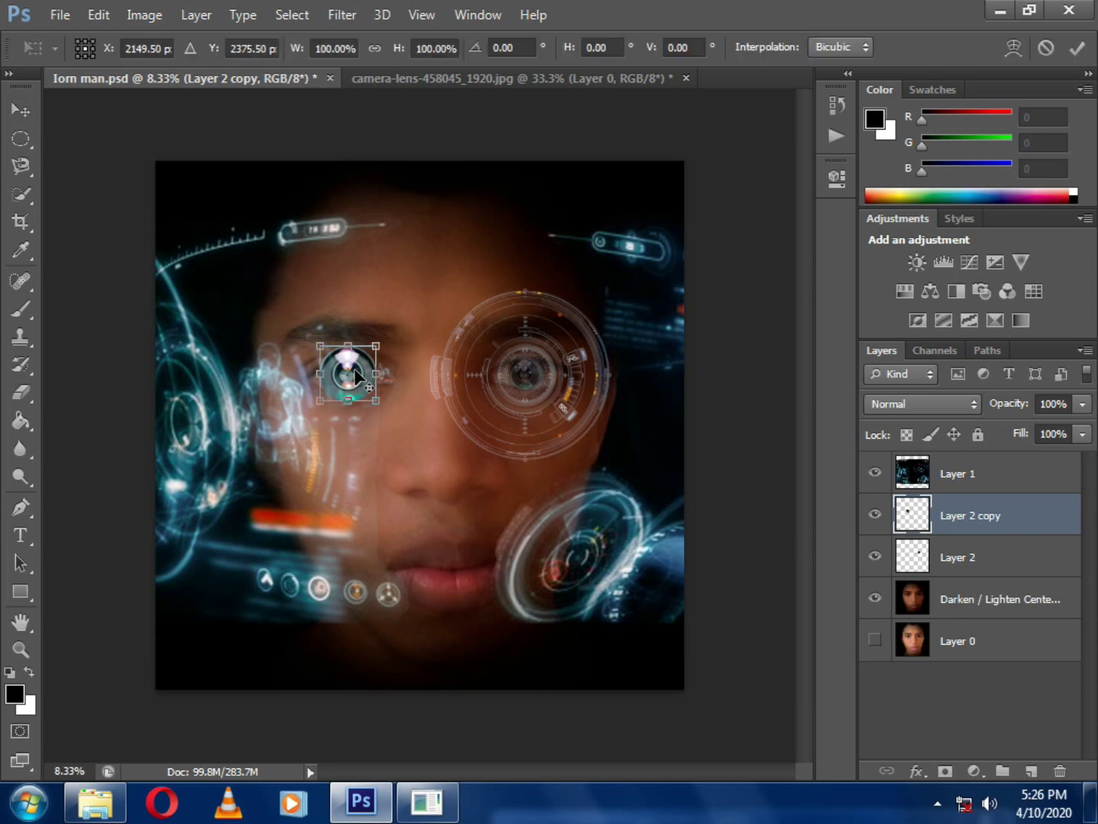
left_click_drag(376, 346, 363, 358)
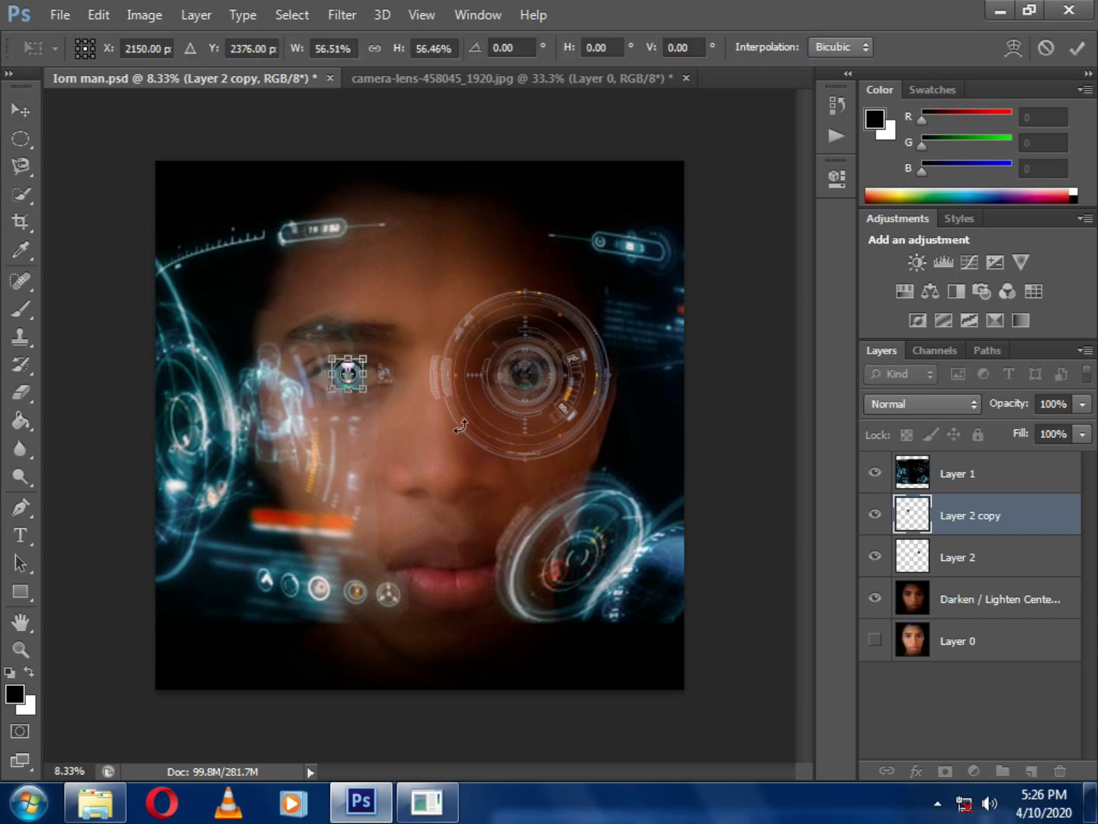
key("Return")
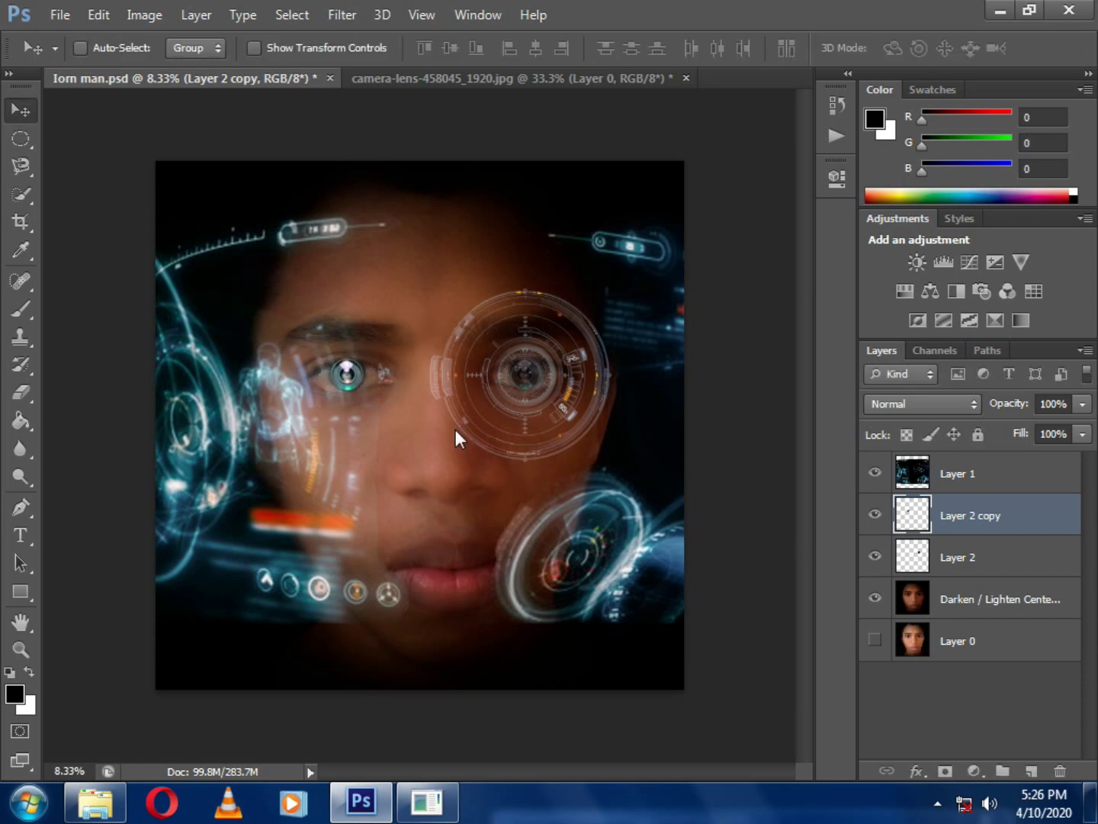
key("shift+Right")
key("shift+Right")
key("shift+Right")
key("shift+Right")
Step: Lower the Layer 2 copy fill to 17%
left_click(1045, 434)
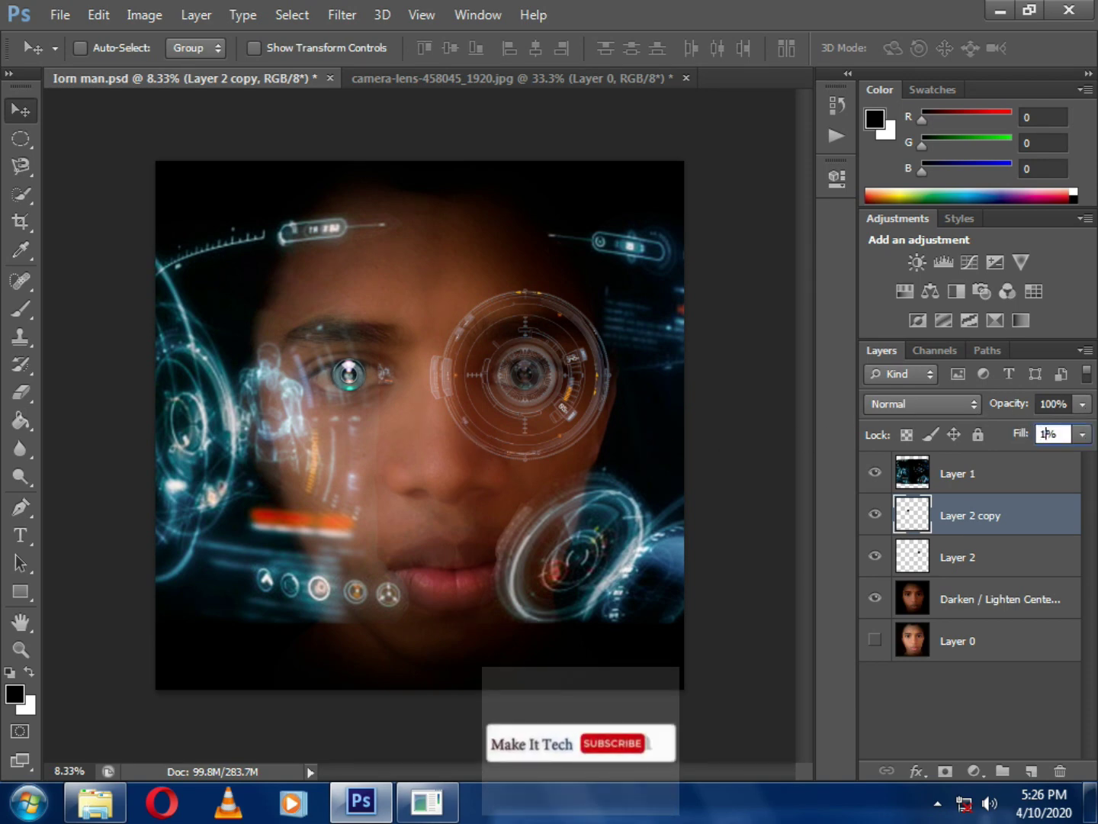
type("7")
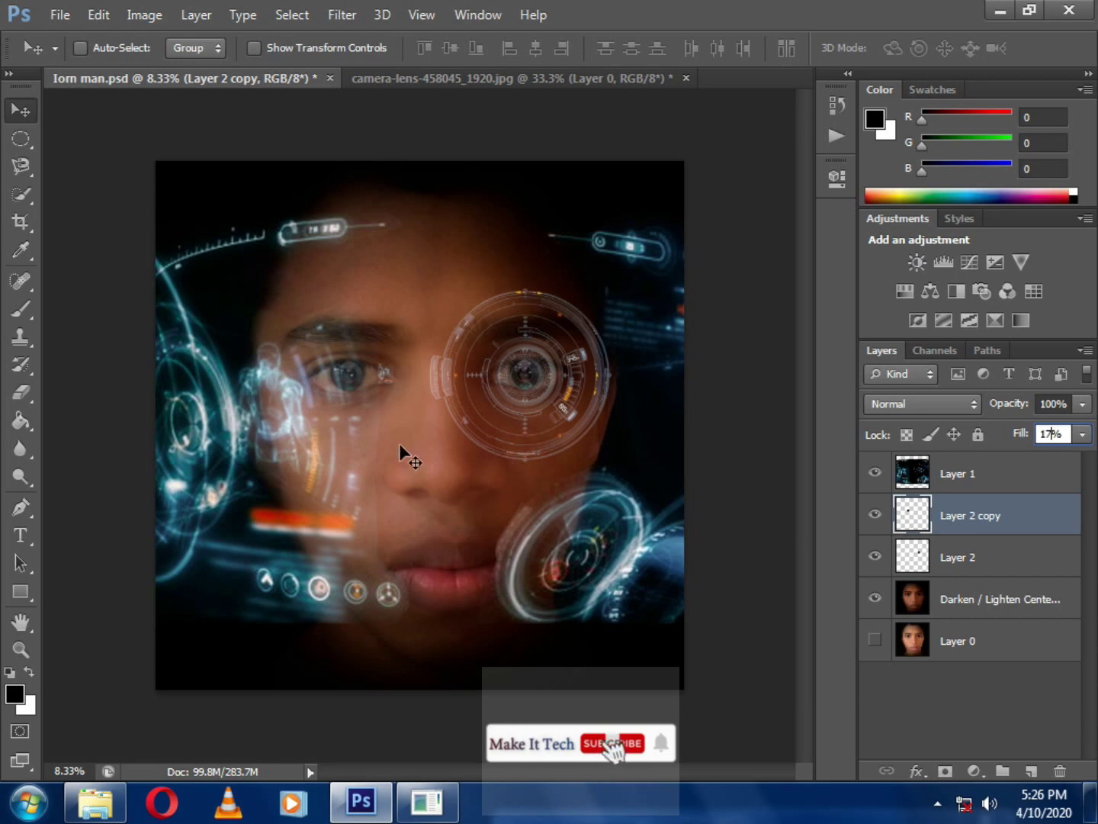
left_click(23, 390)
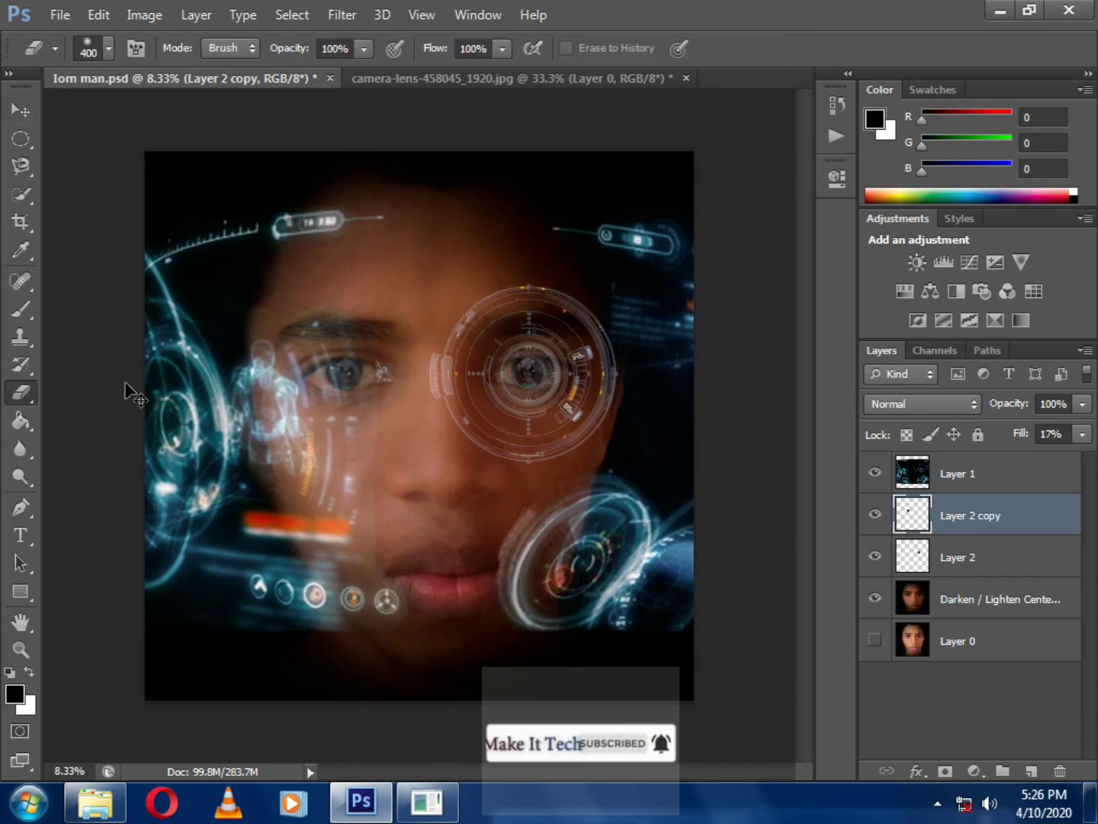
Step: Erase the pinkish patch atop the left-eye lens with a smaller eraser, then resave Iorn man.psd
key("ctrl+plus")
key("ctrl+plus")
key("ctrl+plus")
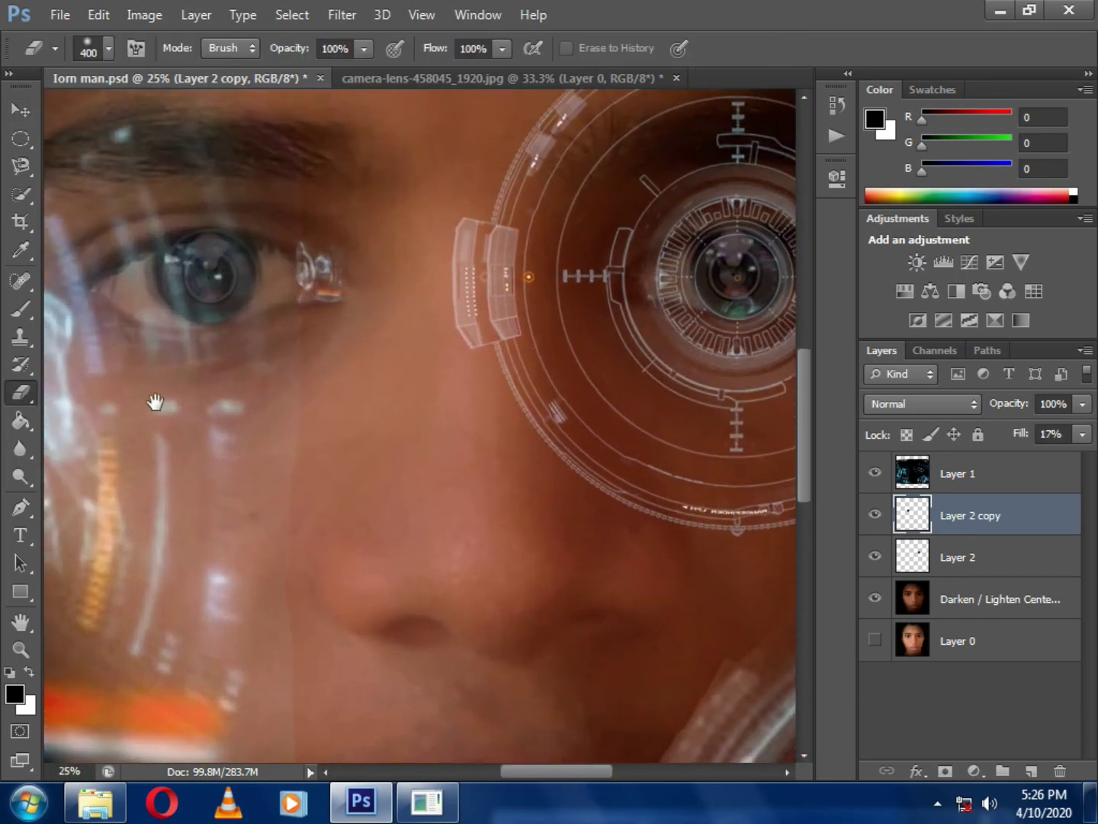
key("ctrl+plus")
key("ctrl+plus")
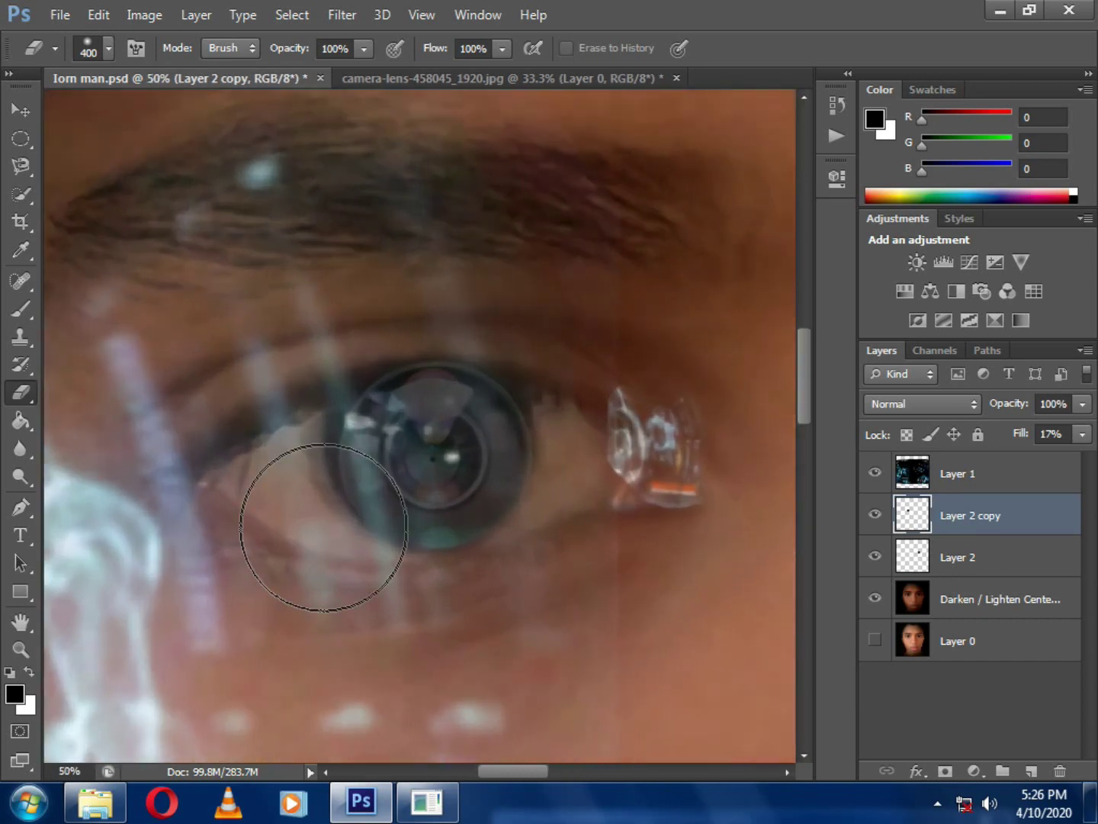
key("bracketleft")
key("bracketleft")
key("bracketleft")
key("bracketleft")
key("bracketleft")
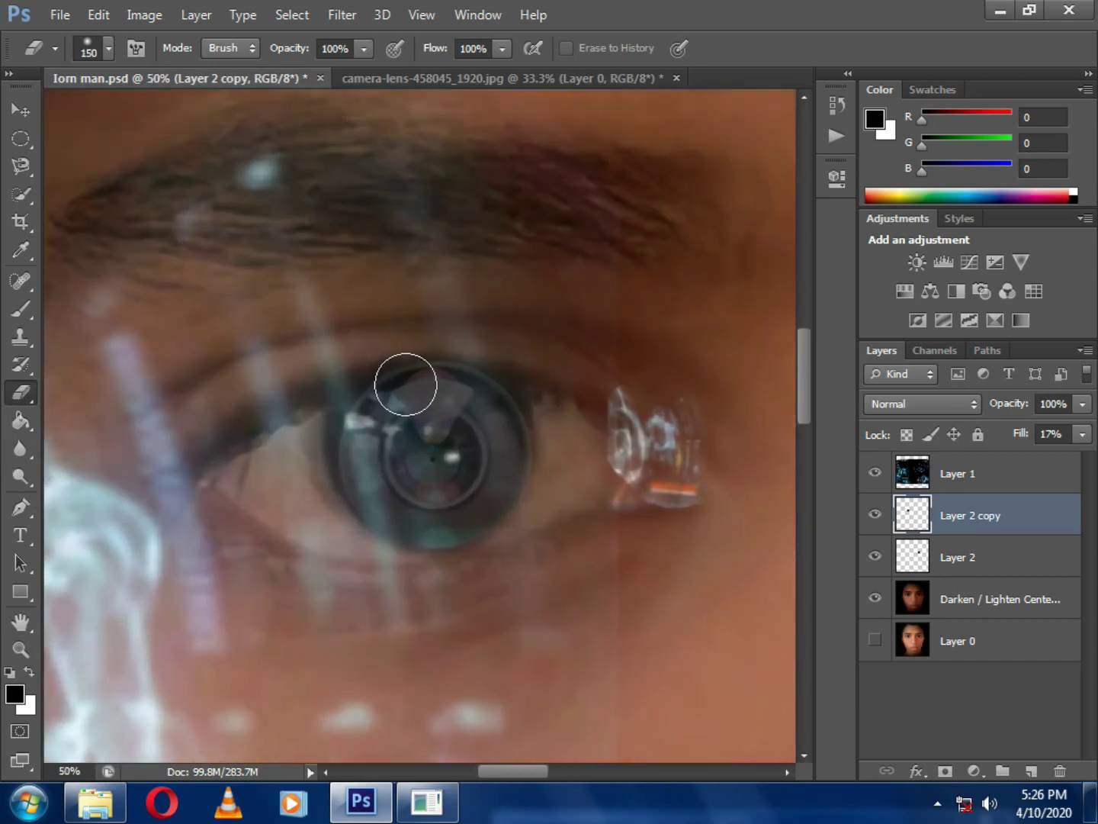
key("bracketleft")
key("bracketleft")
key("bracketleft")
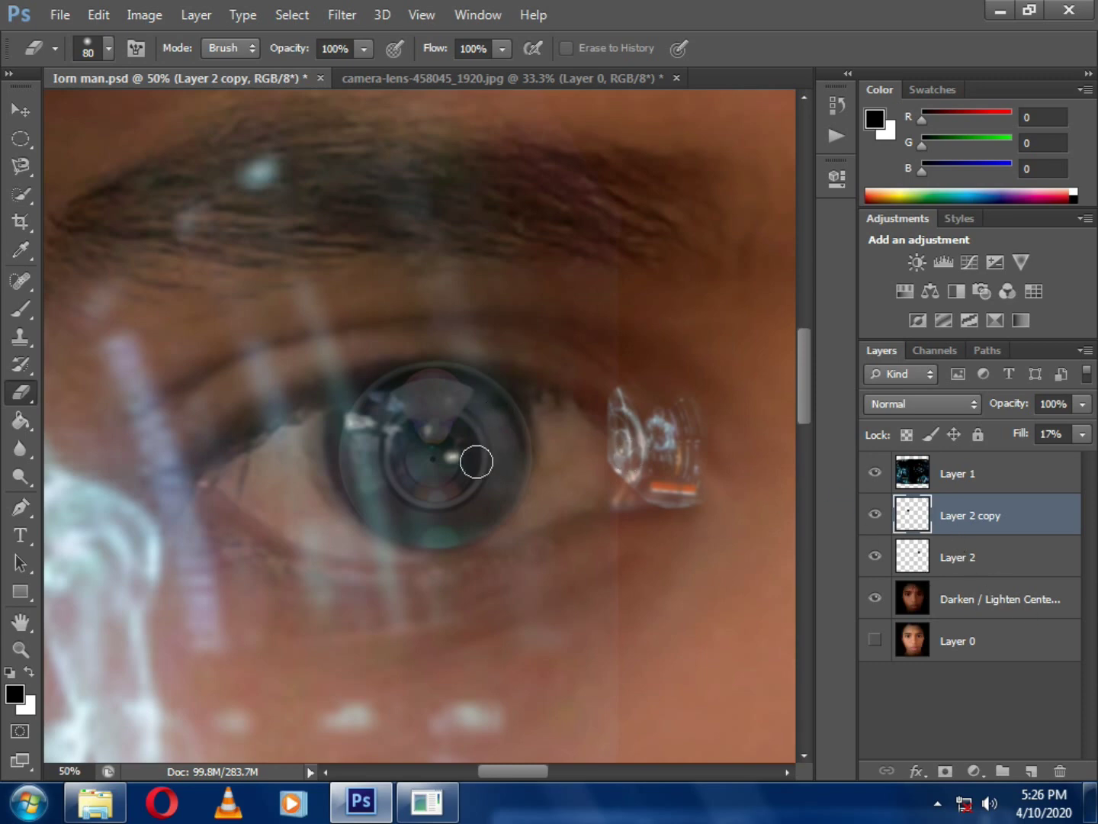
mouse_move(372, 385)
left_mouse_down()
mouse_move(438, 361)
mouse_move(337, 394)
left_mouse_up()
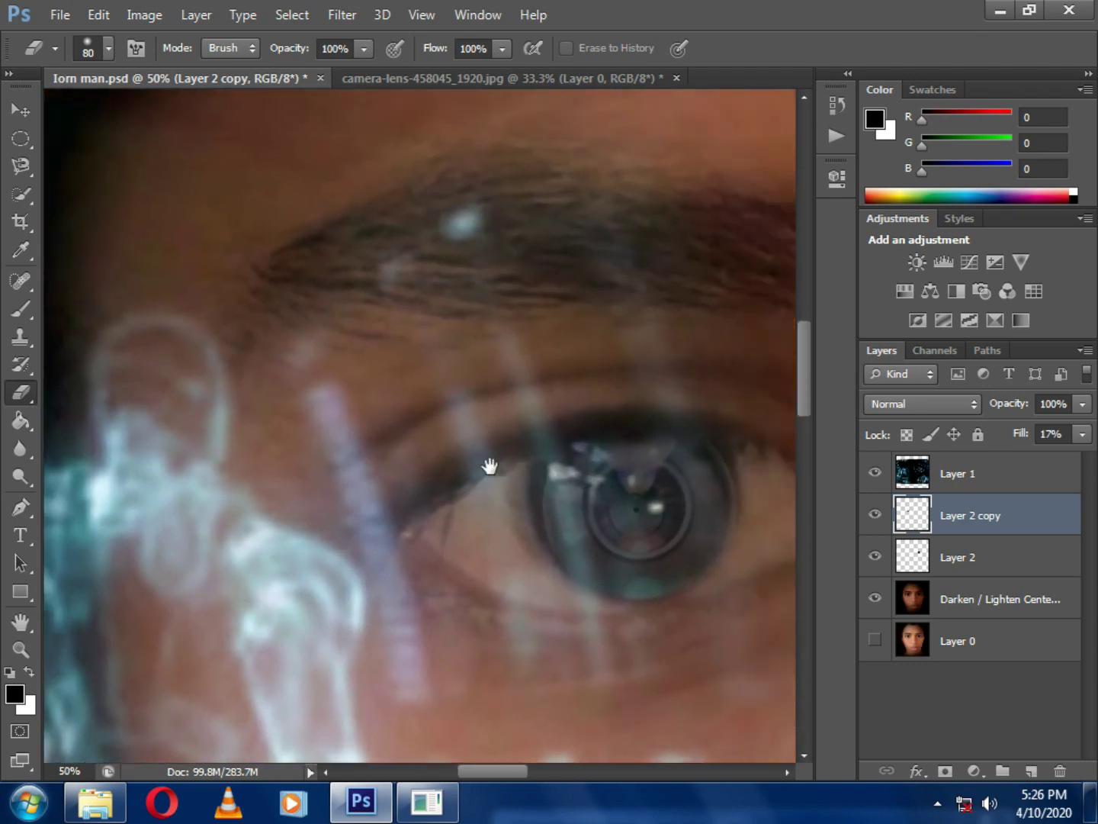
mouse_move(644, 498)
left_mouse_down()
mouse_move(563, 474)
mouse_move(400, 466)
mouse_move(433, 477)
left_mouse_up()
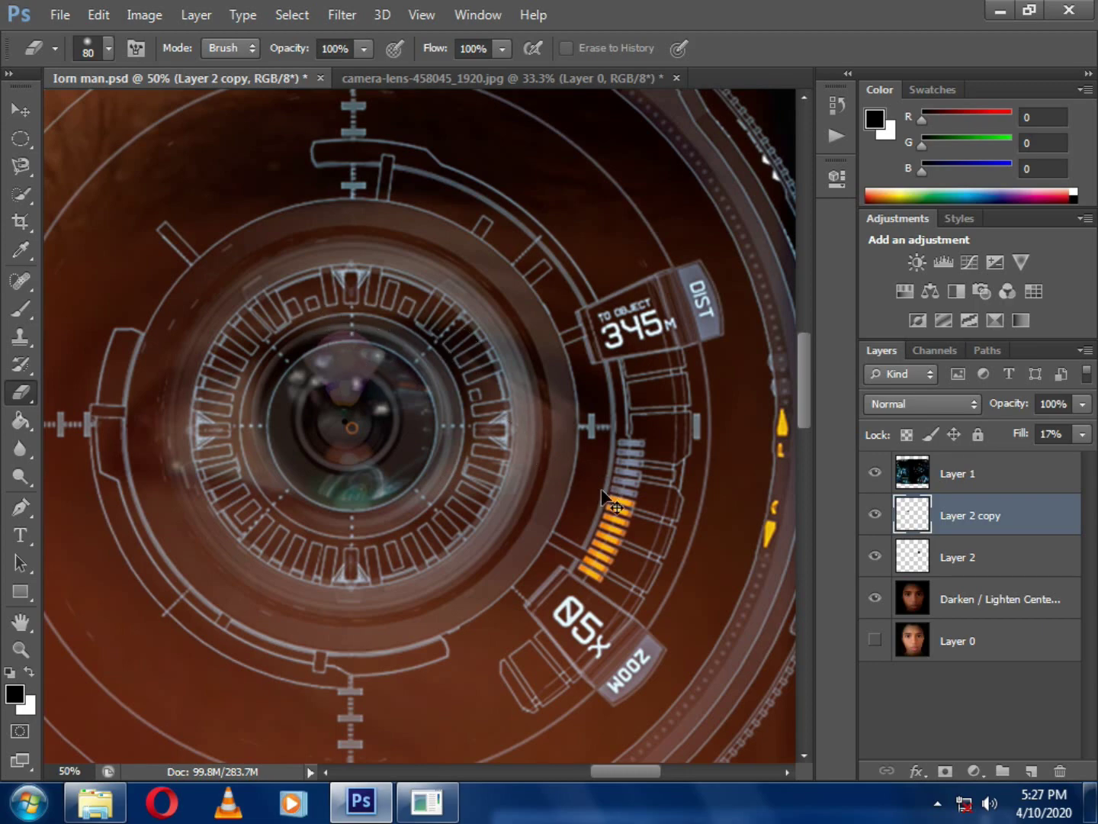
key("ctrl+minus")
key("ctrl+minus")
key("ctrl+minus")
key("ctrl+minus")
key("ctrl+minus")
key("ctrl+minus")
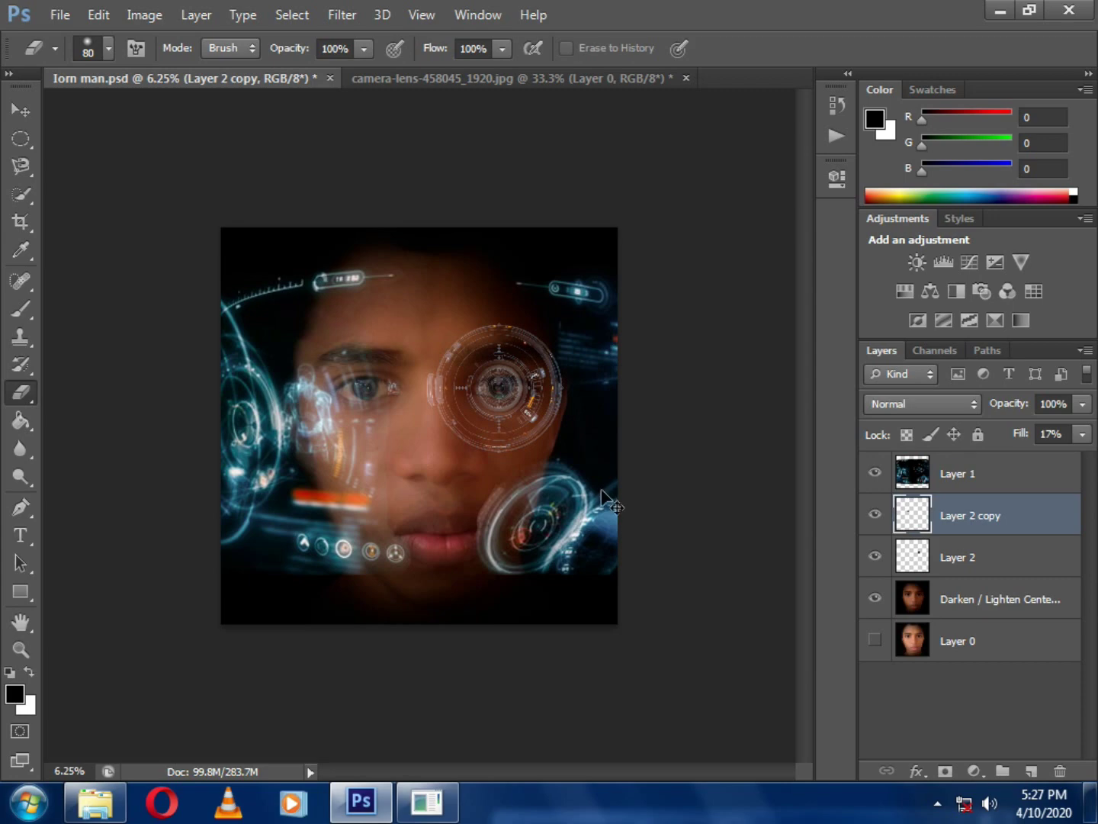
key("ctrl+s")
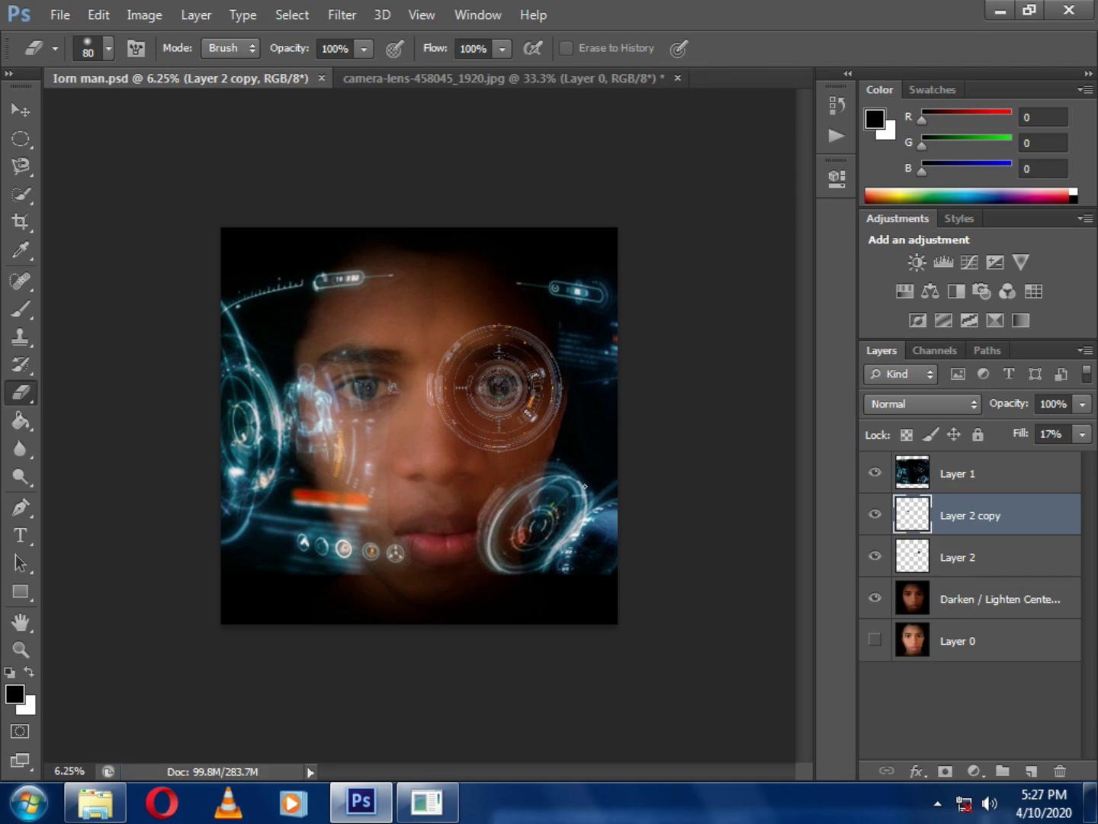
Step: Save a JPEG copy named Iorn man copy.JPG to the Desktop with default JPEG options
key("ctrl+shift+s")
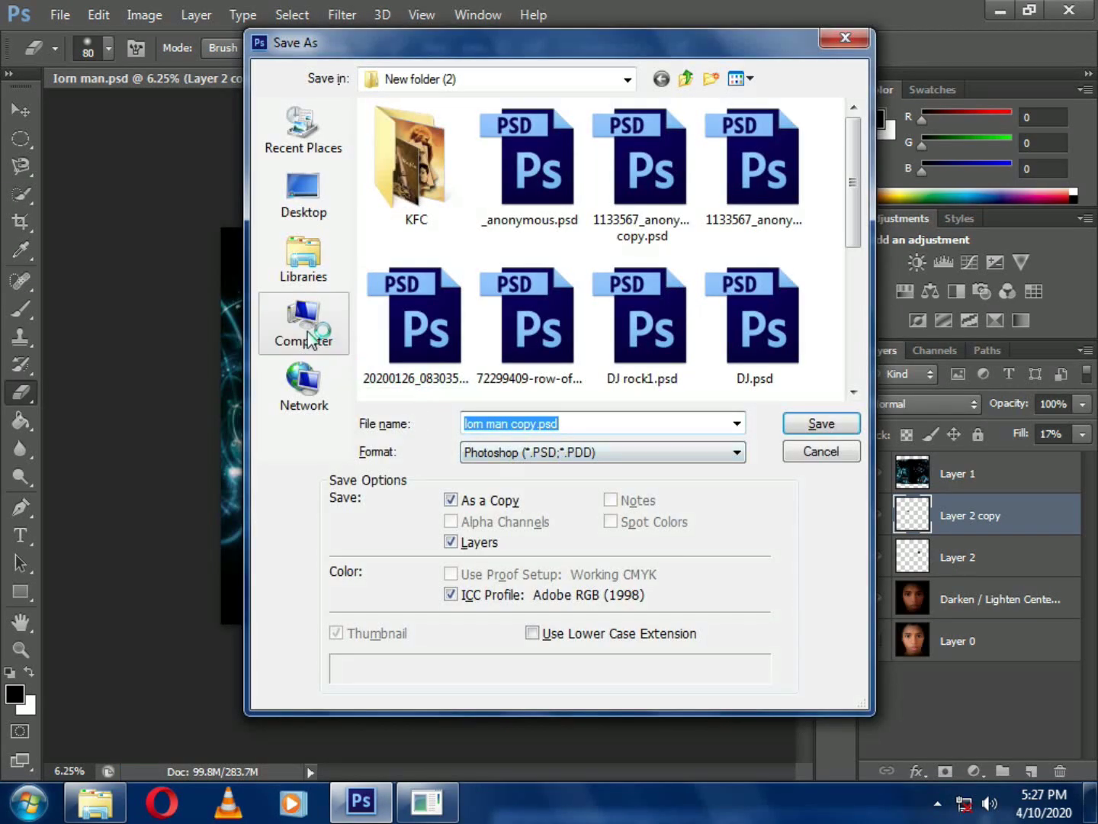
left_click(304, 195)
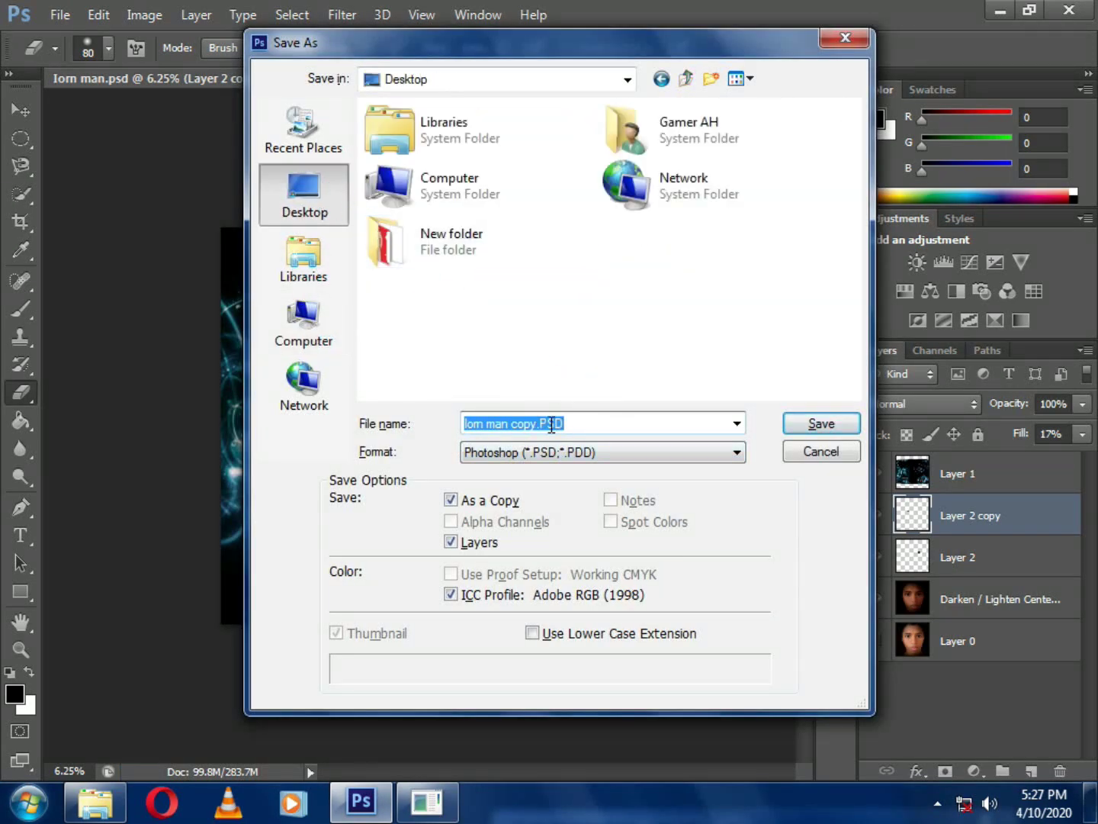
left_click(580, 452)
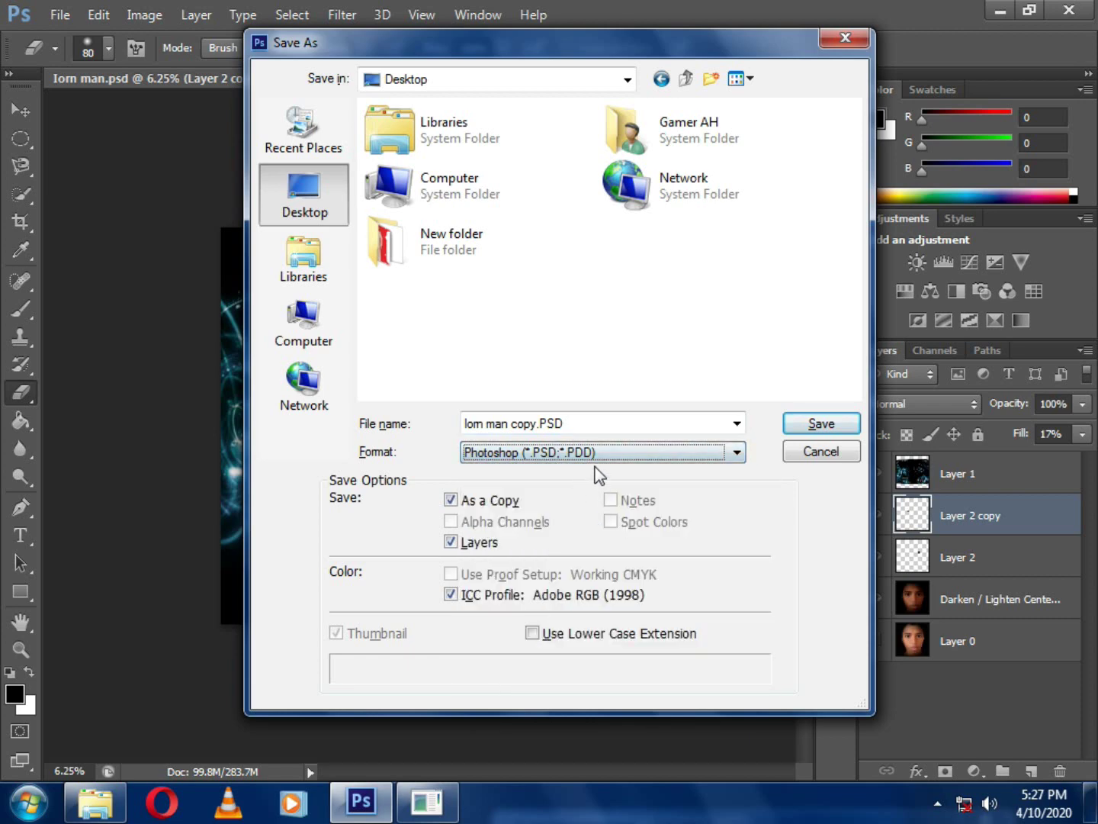
left_click(605, 453)
left_click(672, 592)
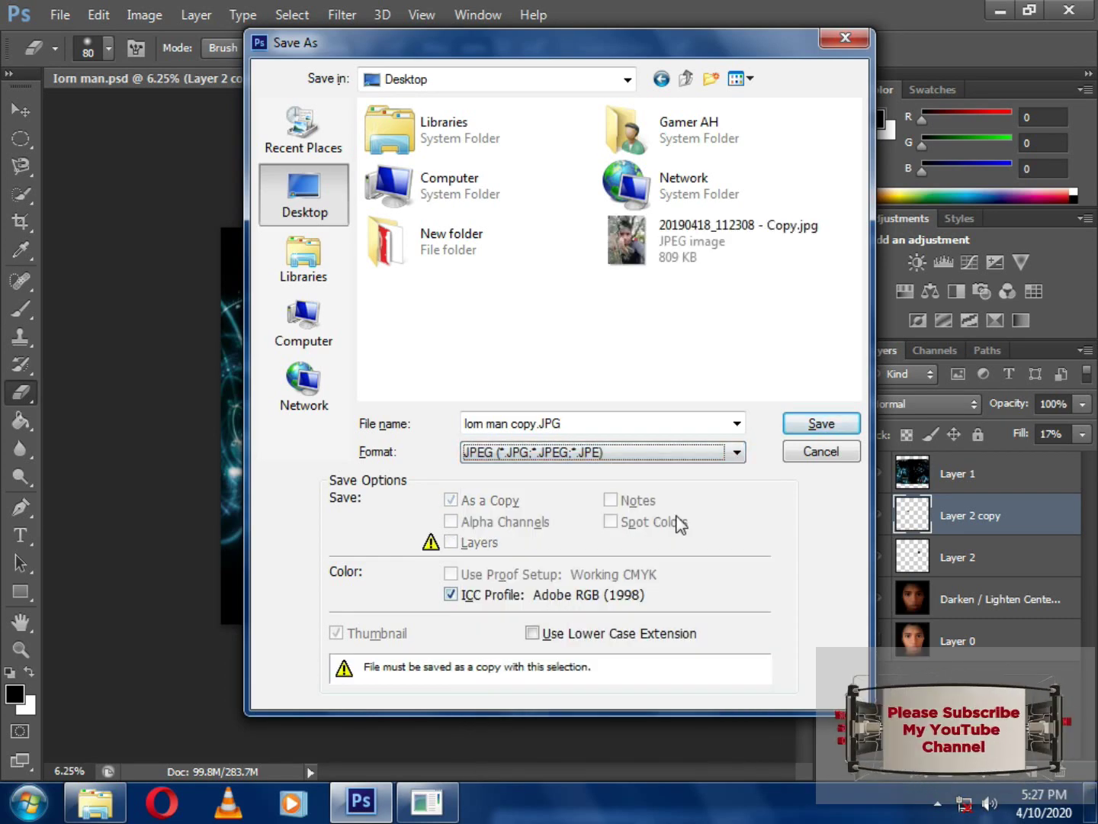
left_click(814, 431)
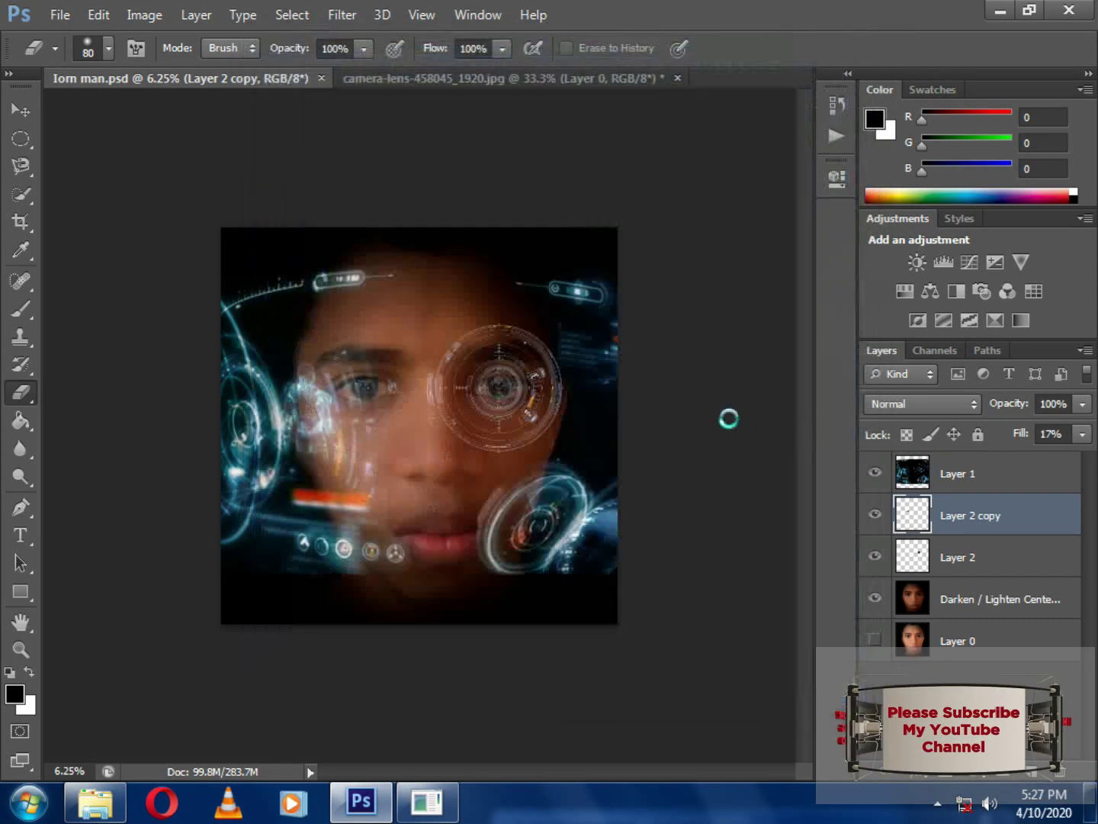
left_click(658, 196)
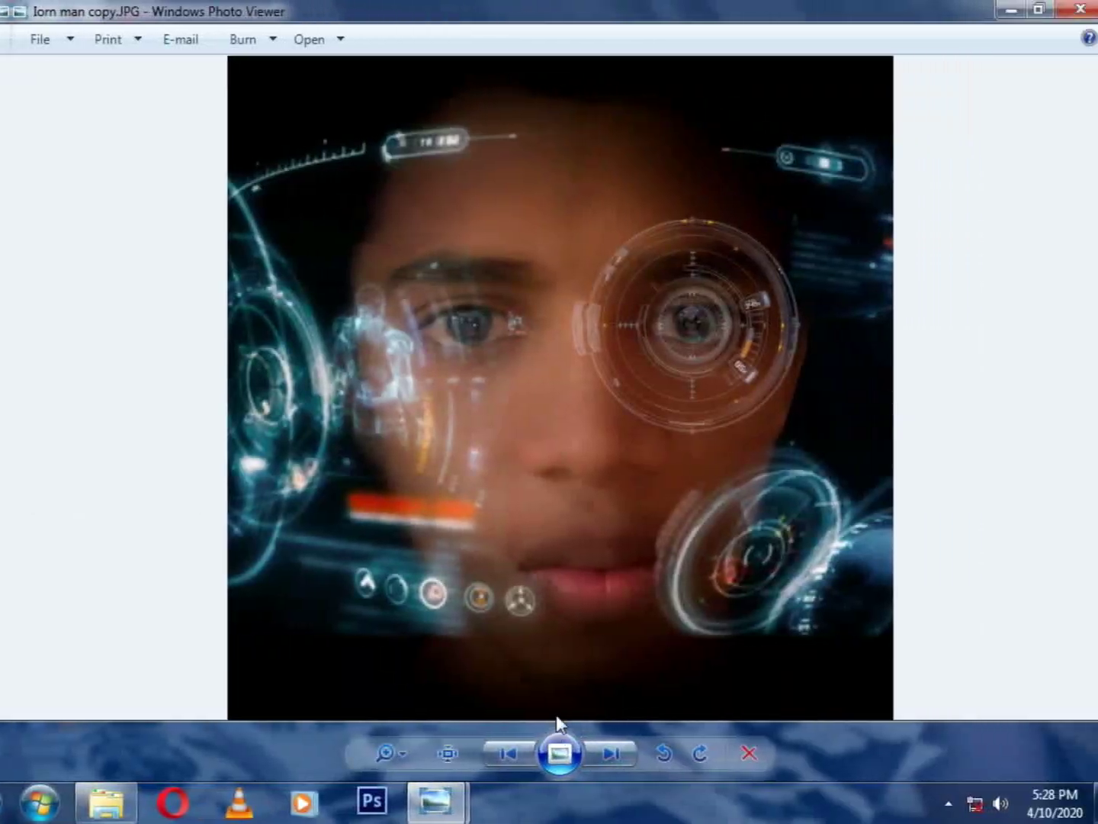
Step: Start a slideshow of the saved JPEG portrait in Windows Photo Viewer
left_click(547, 749)
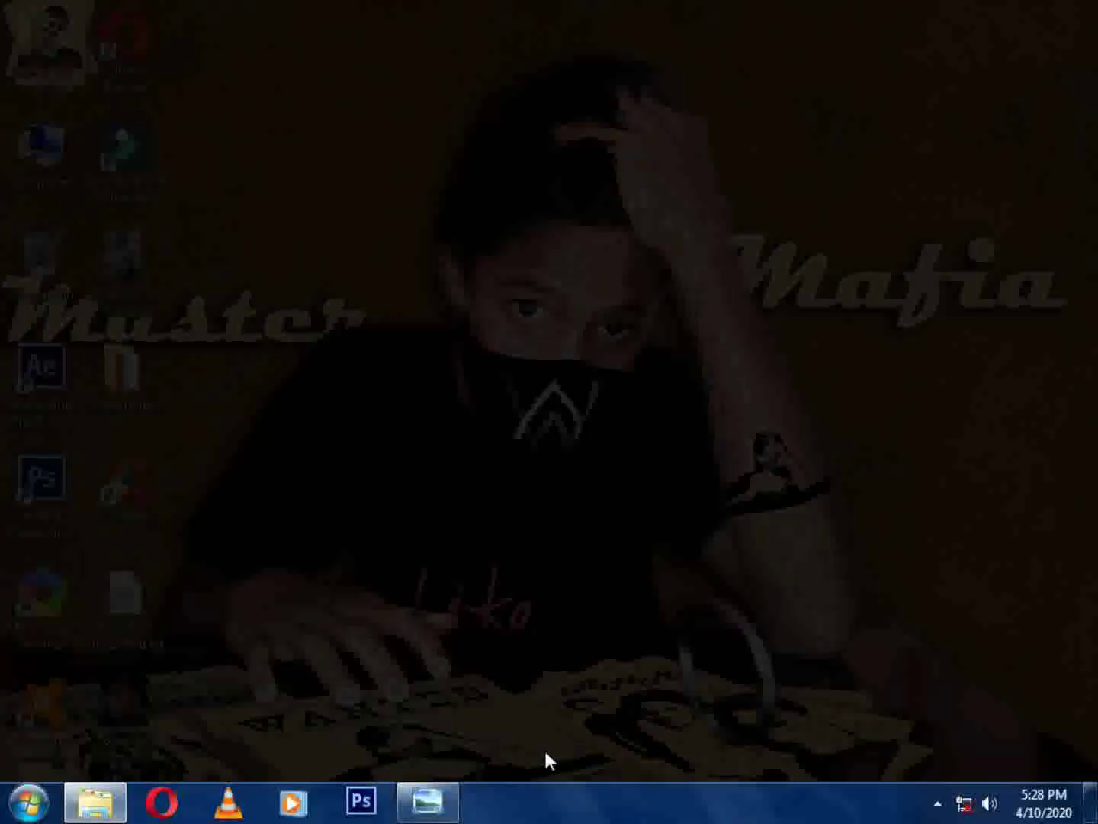